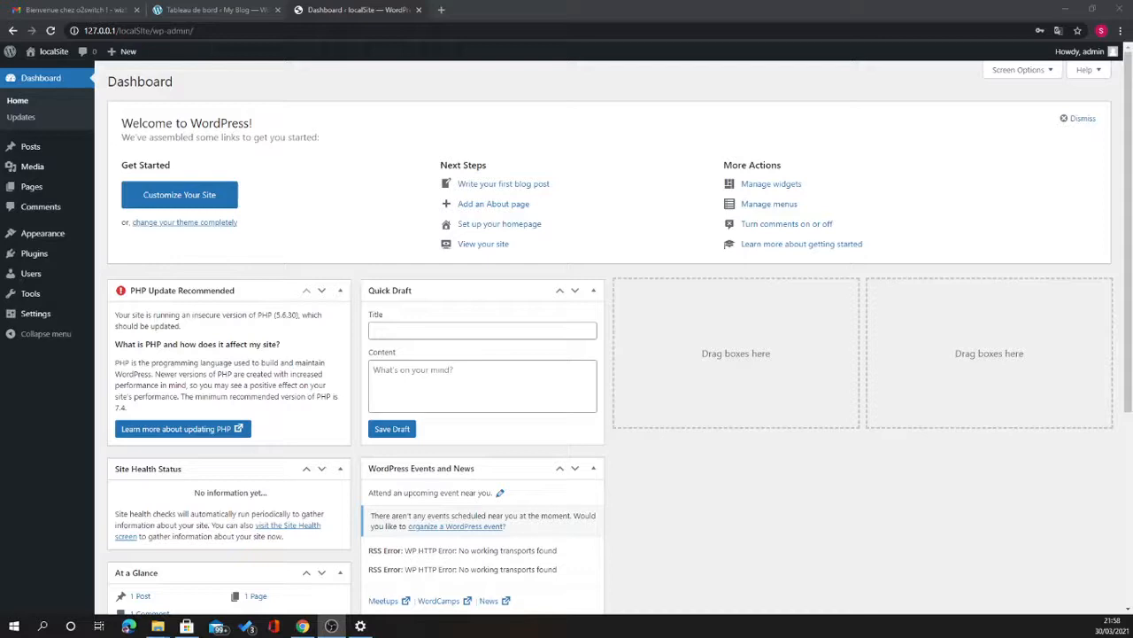
- Log out of the admin session and load the login page at 127.0.0.1/localSite/wp-admin
mouse_move(1079, 52)
left_click(1039, 111)
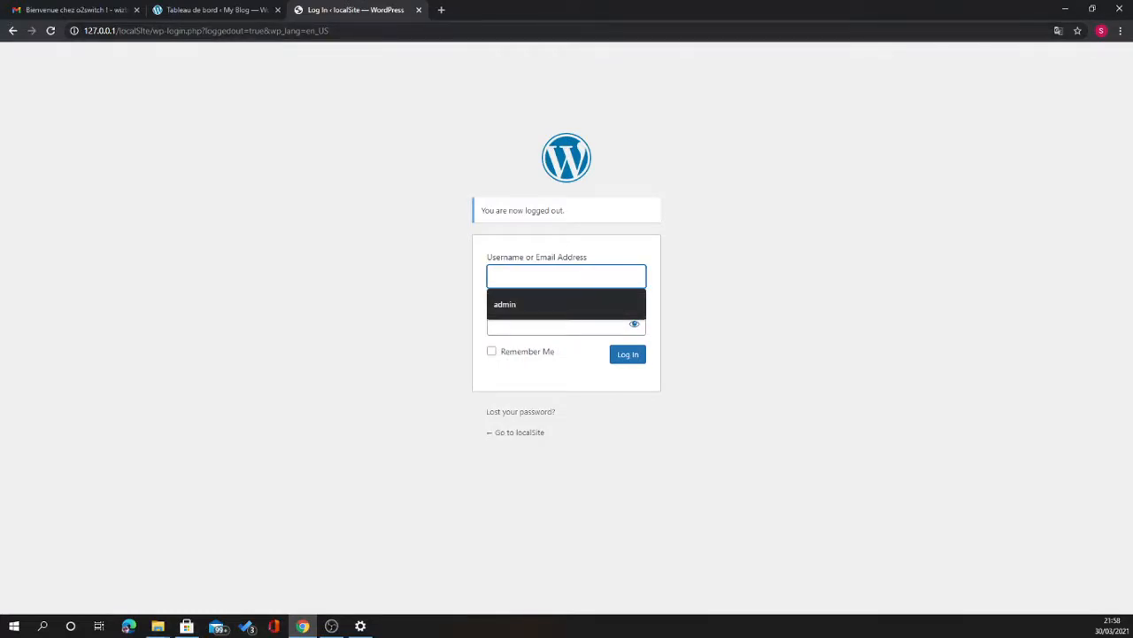
left_click_drag(335, 31, 153, 31)
key("BackSpace")
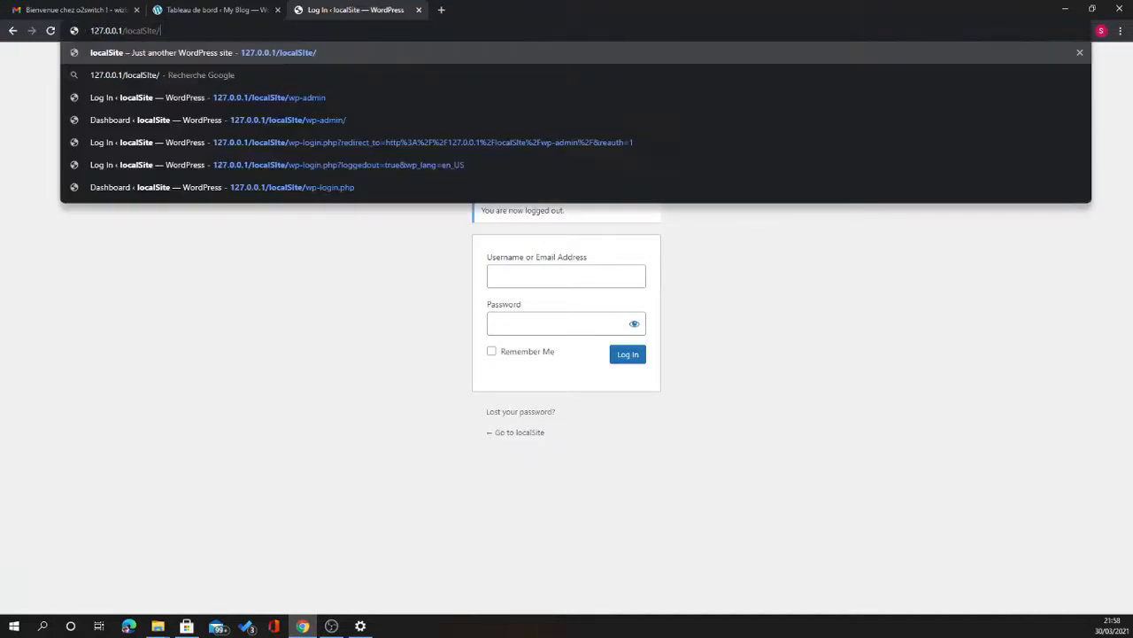
type("wp-am")
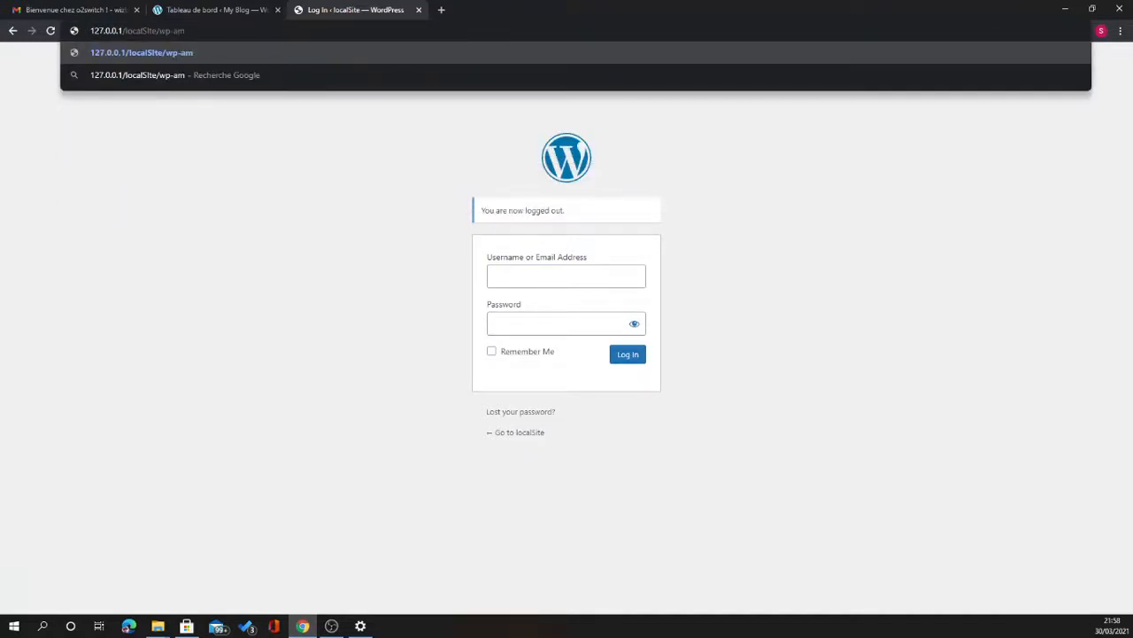
key("BackSpace")
type("d")
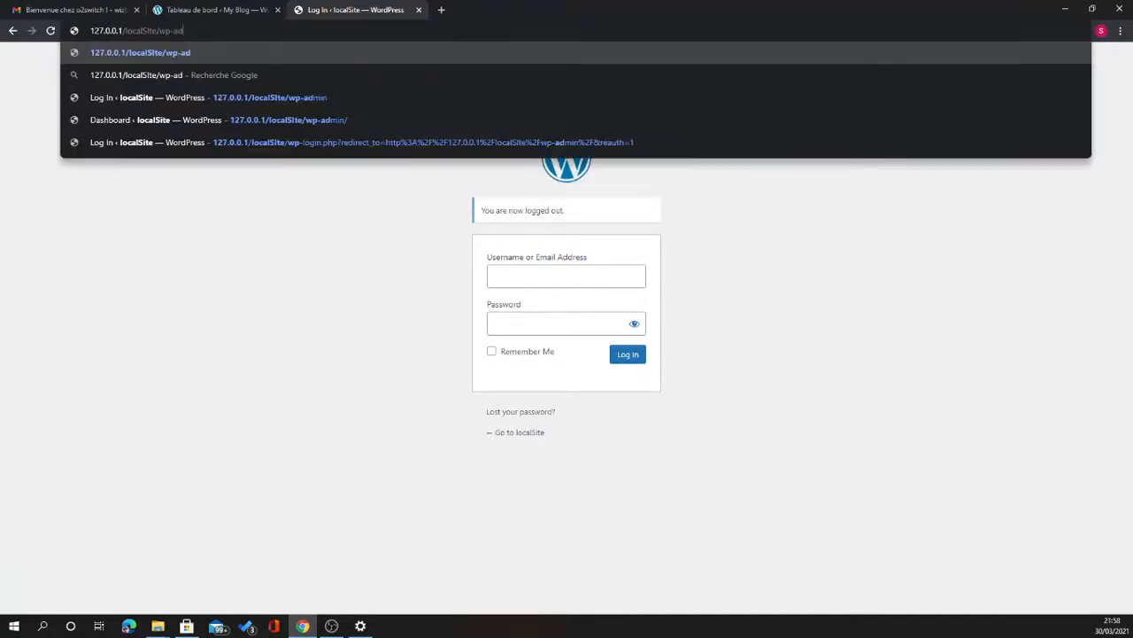
type("min")
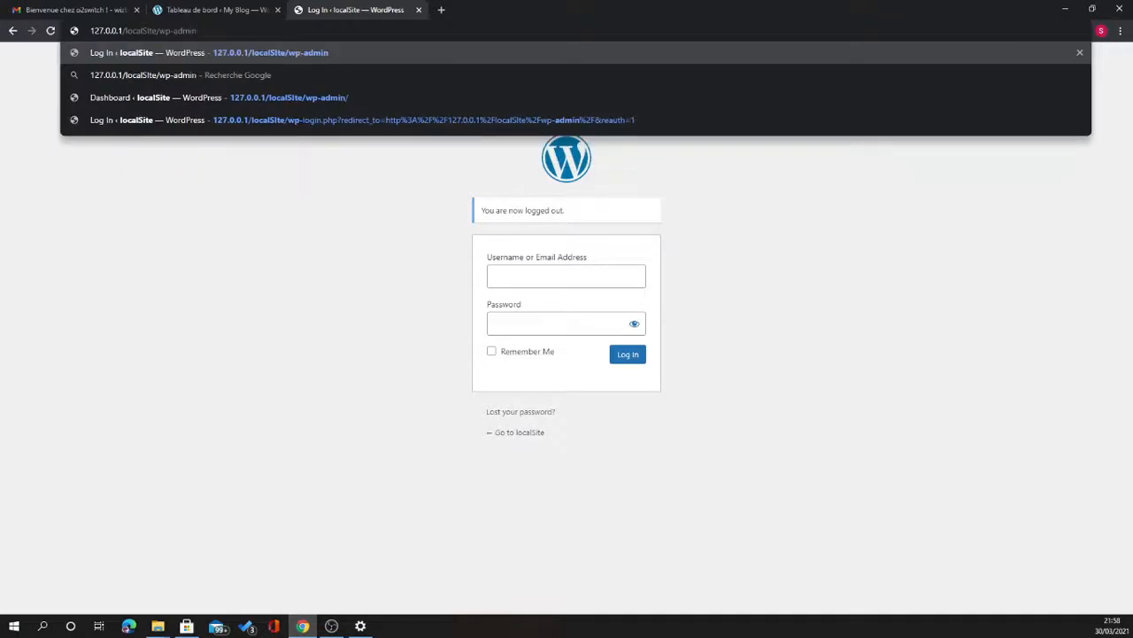
key("Return")
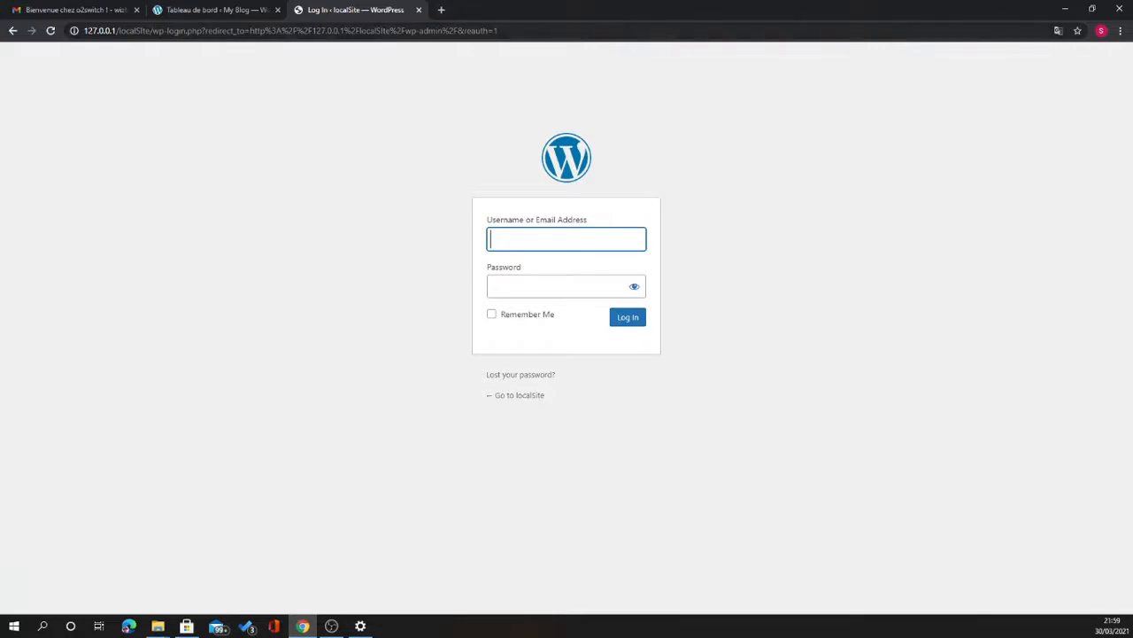
- Log in to the site as admin with the account password and save the credentials in the browser
left_click(567, 239)
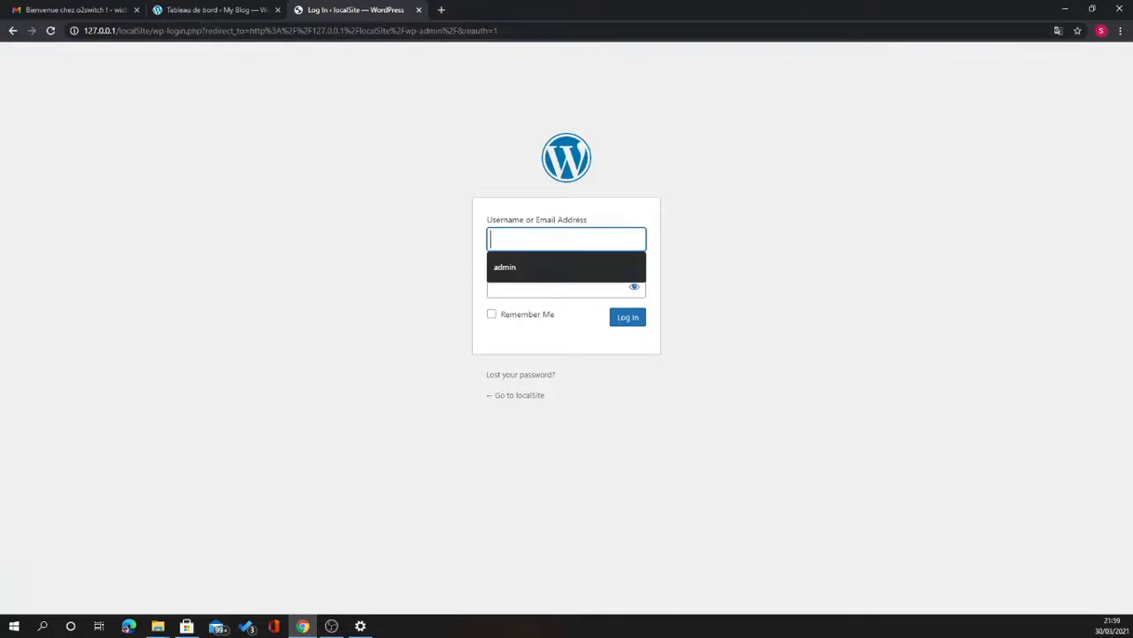
key("Down")
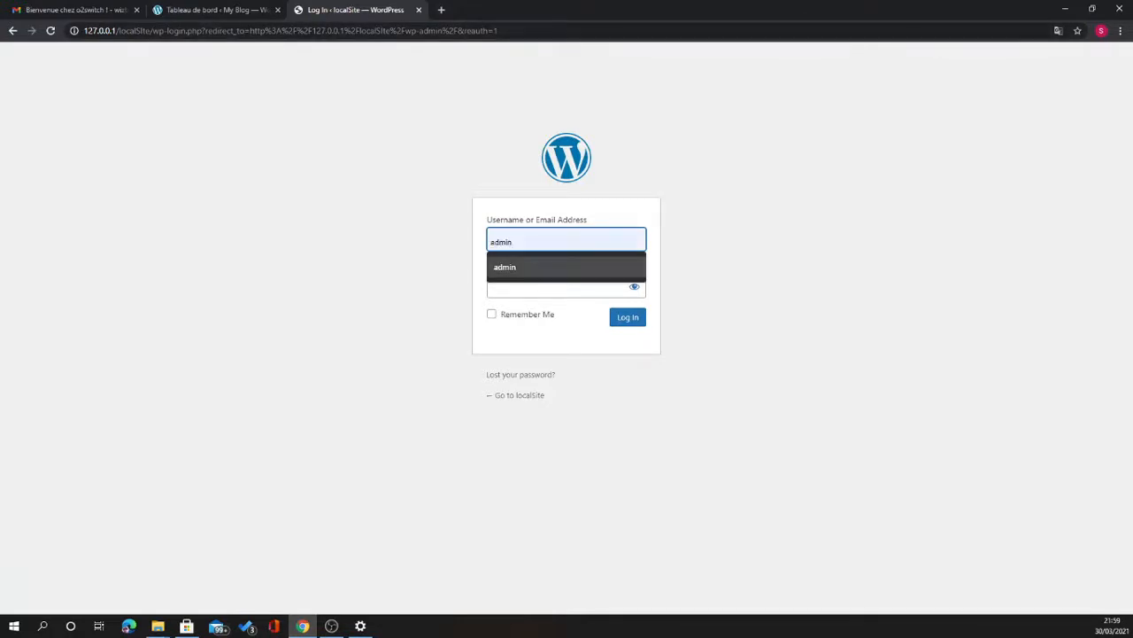
key("Return")
key("Tab")
type("a")
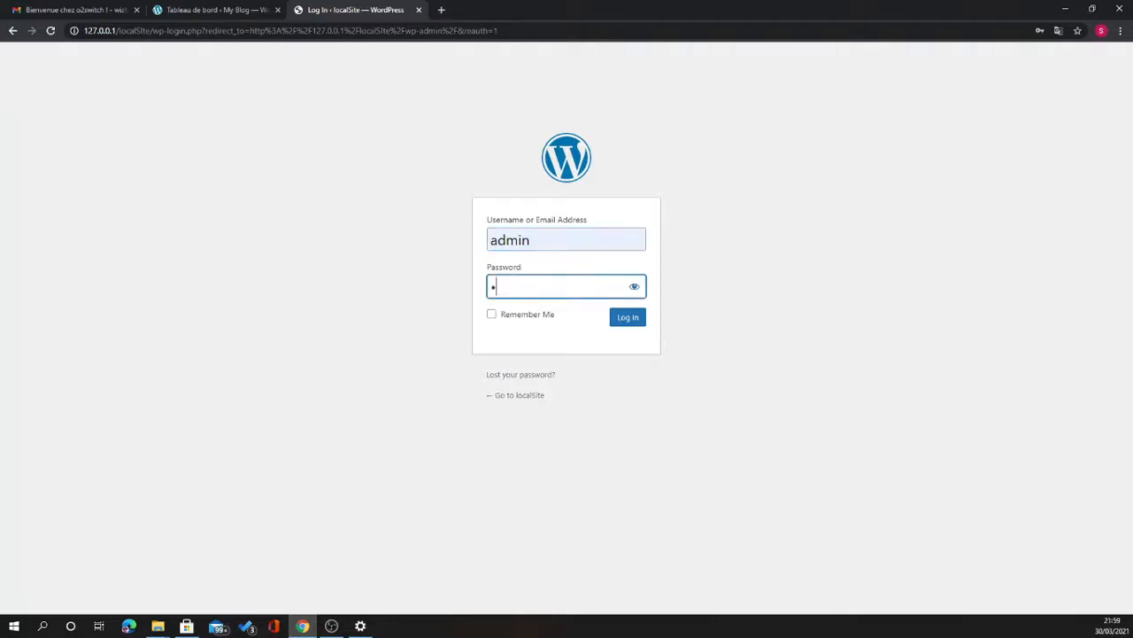
type("••••••••••")
key("Return")
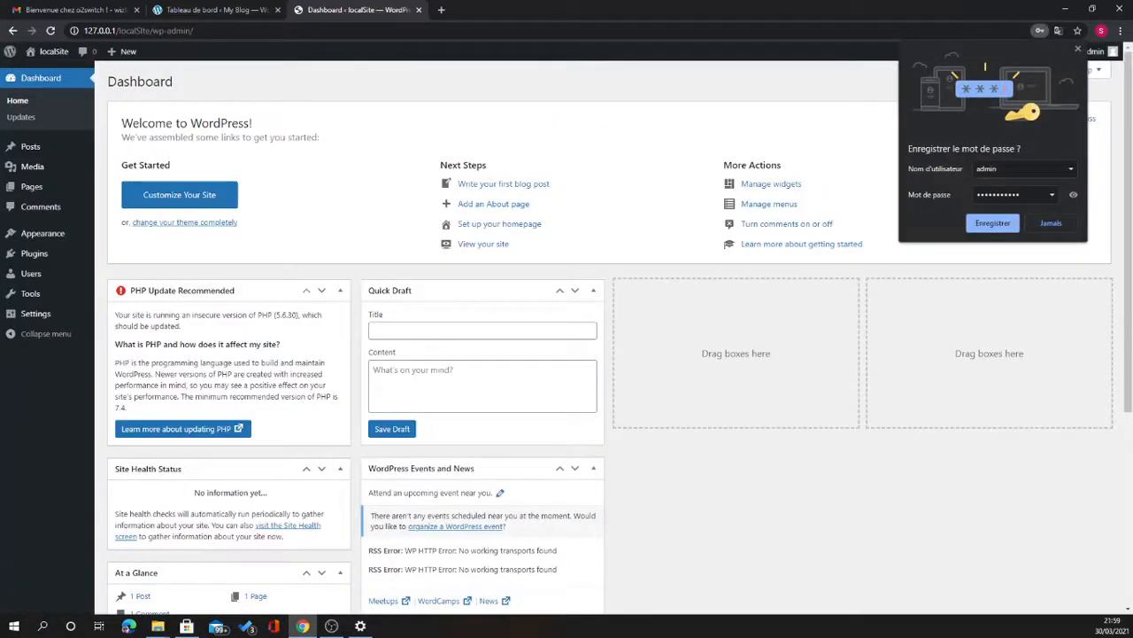
left_click(993, 223)
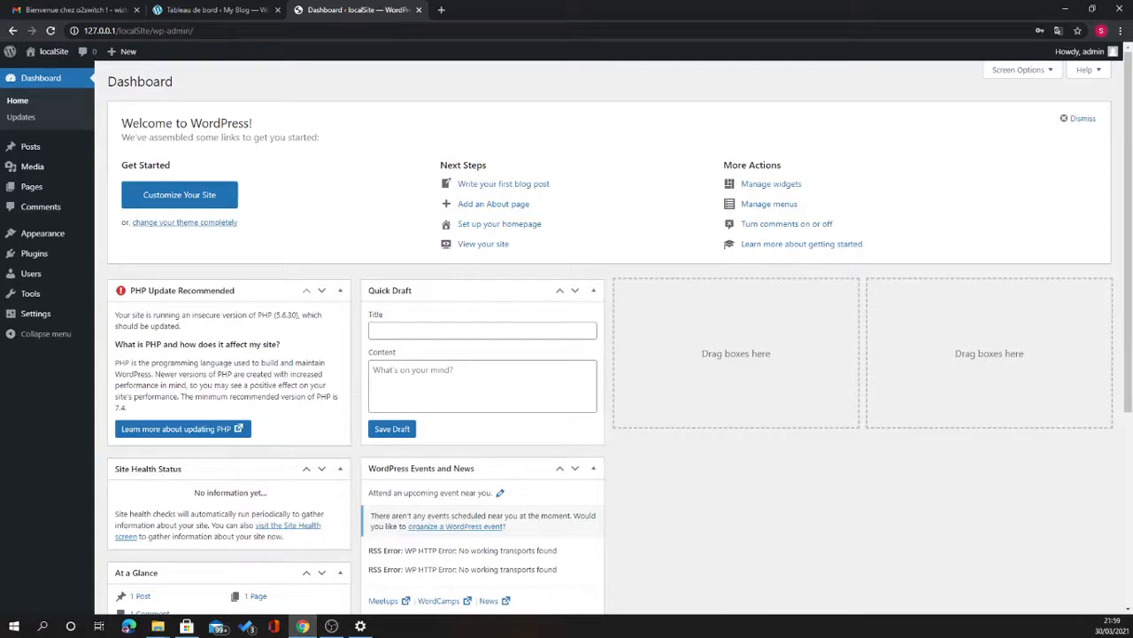
- Open the public localSite home page in a new tab and look over its content
mouse_move(51, 51)
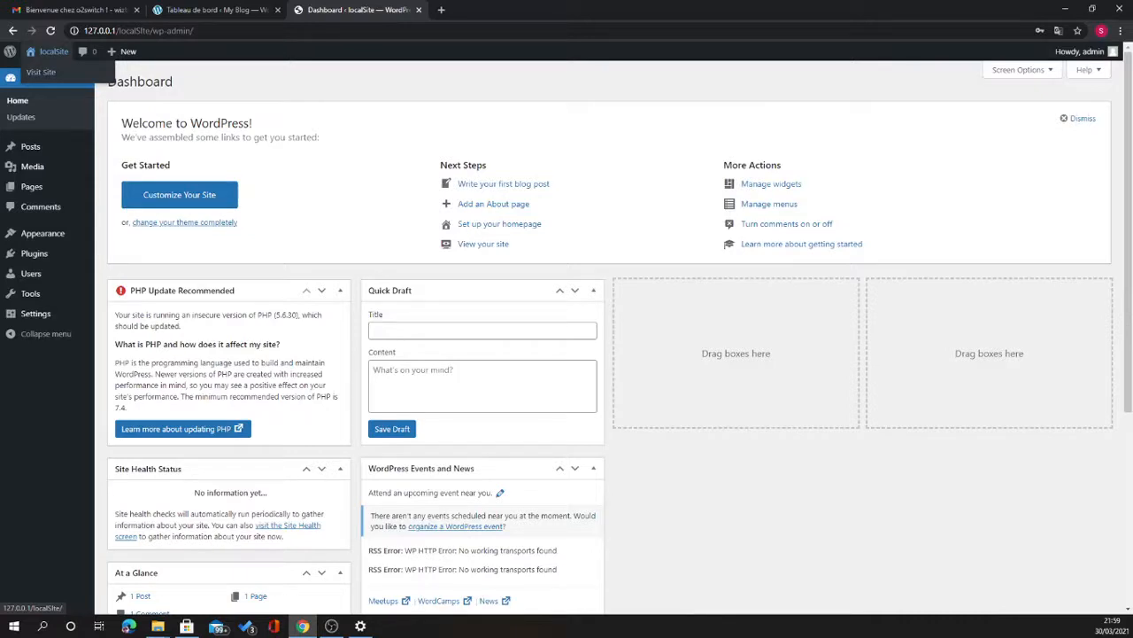
right_click(50, 71)
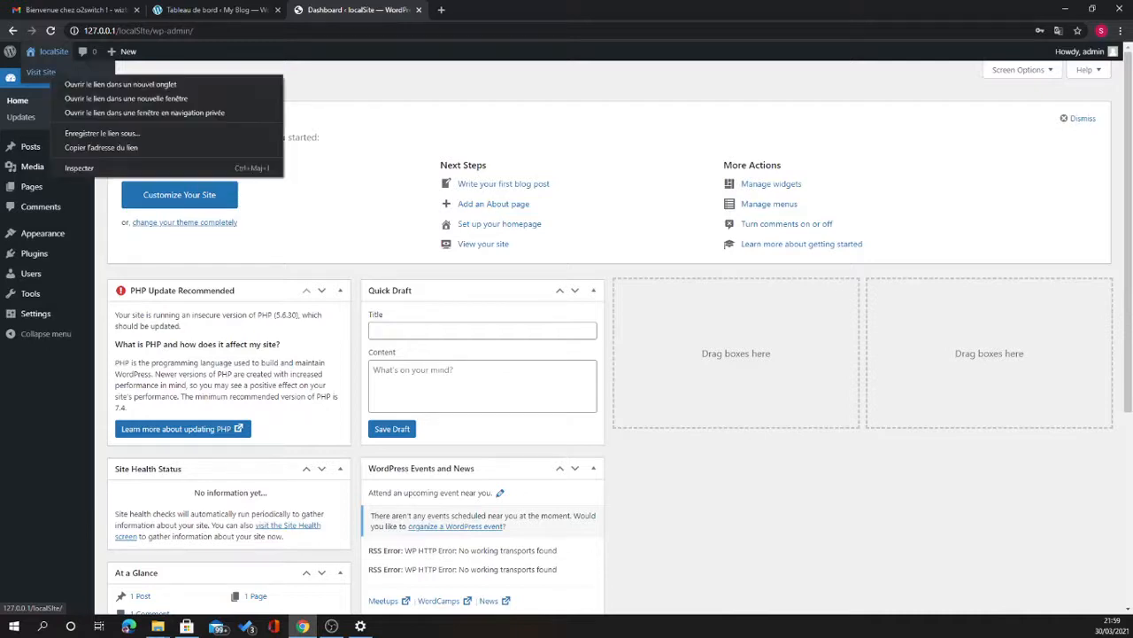
left_click(89, 82)
left_click(485, 10)
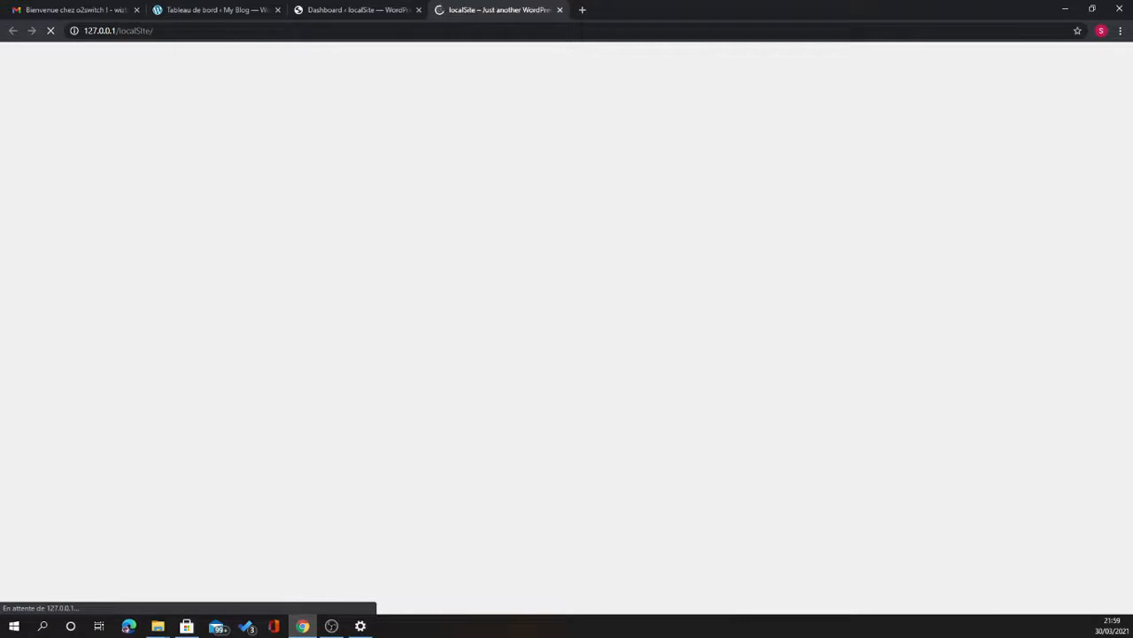
scroll(566, 327, "down", 3)
scroll(566, 328, "up", 2)
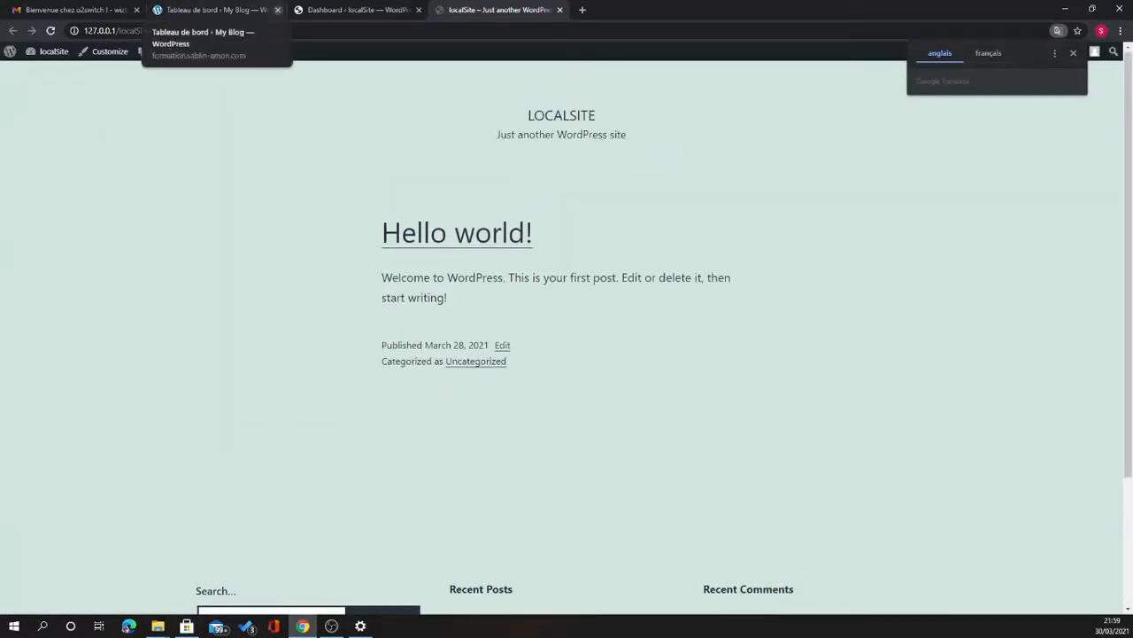
- Return to the localSite dashboard and open the WordPress Updates page
left_click(352, 10)
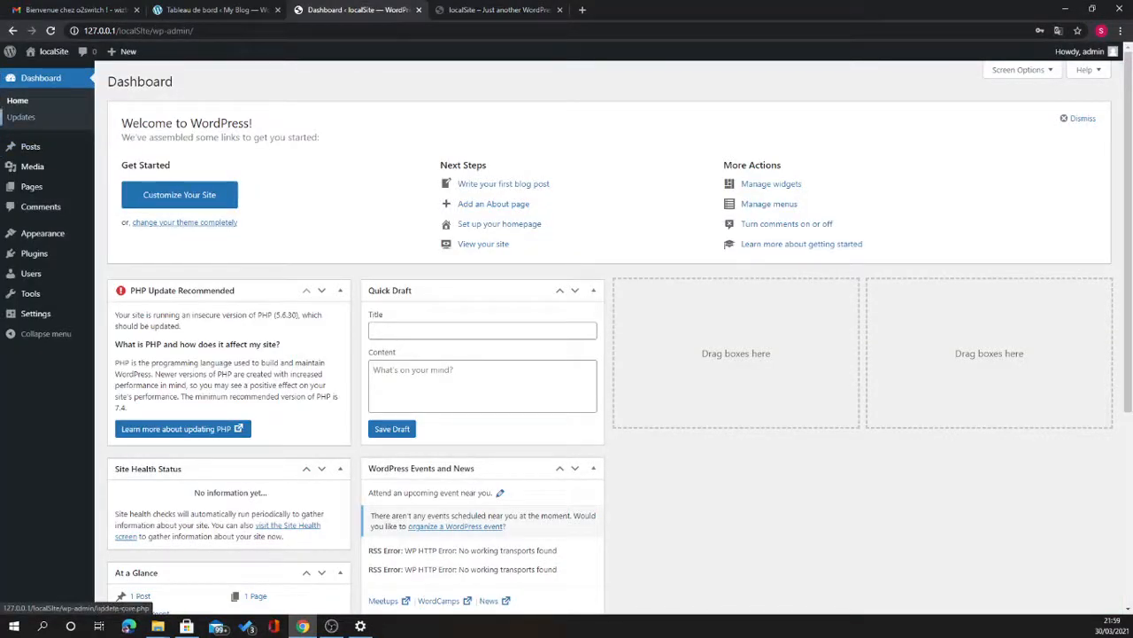
left_click(41, 78)
left_click(22, 117)
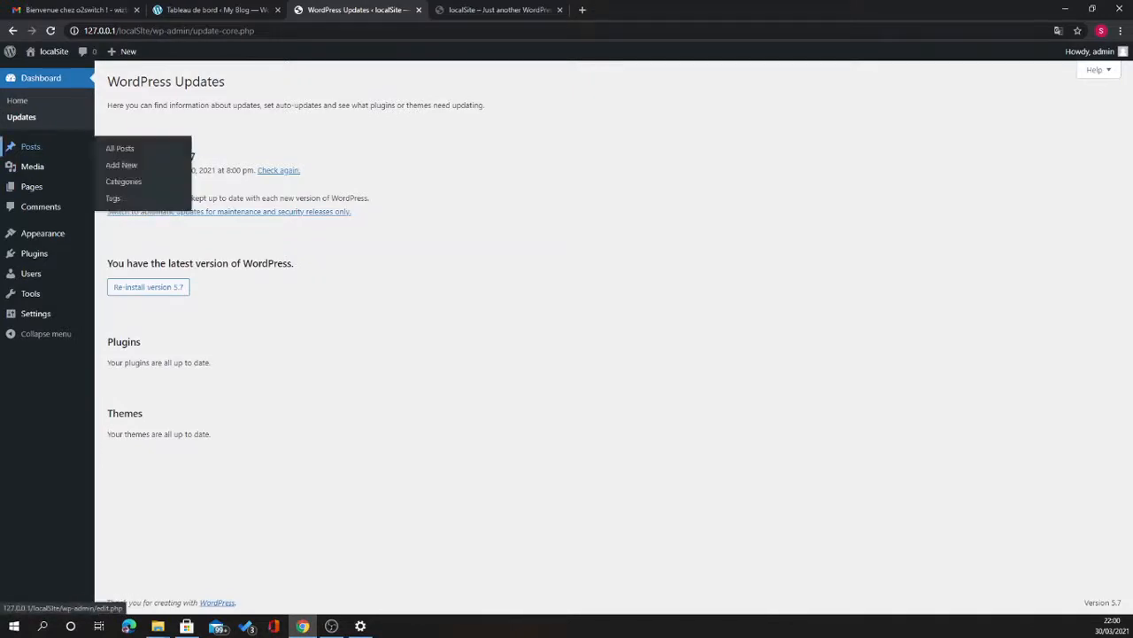
- Open the list of all posts
mouse_move(31, 147)
key("Tab")
key("Return")
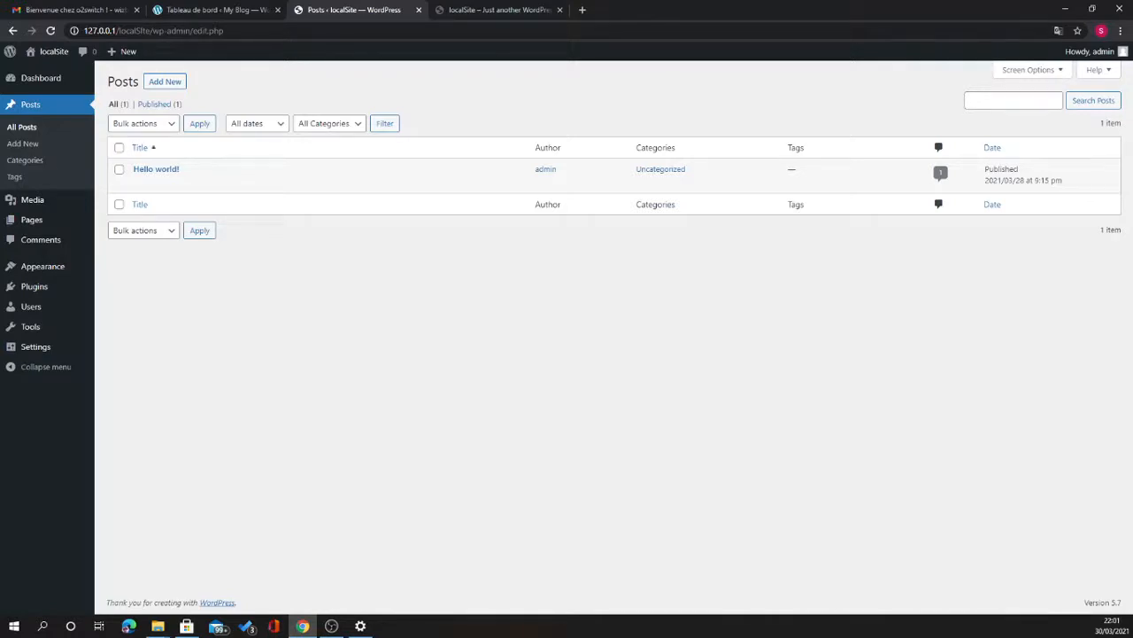
- Compare the Hello world! entry in the posts list with how it appears on the public home page
mouse_move(156, 169)
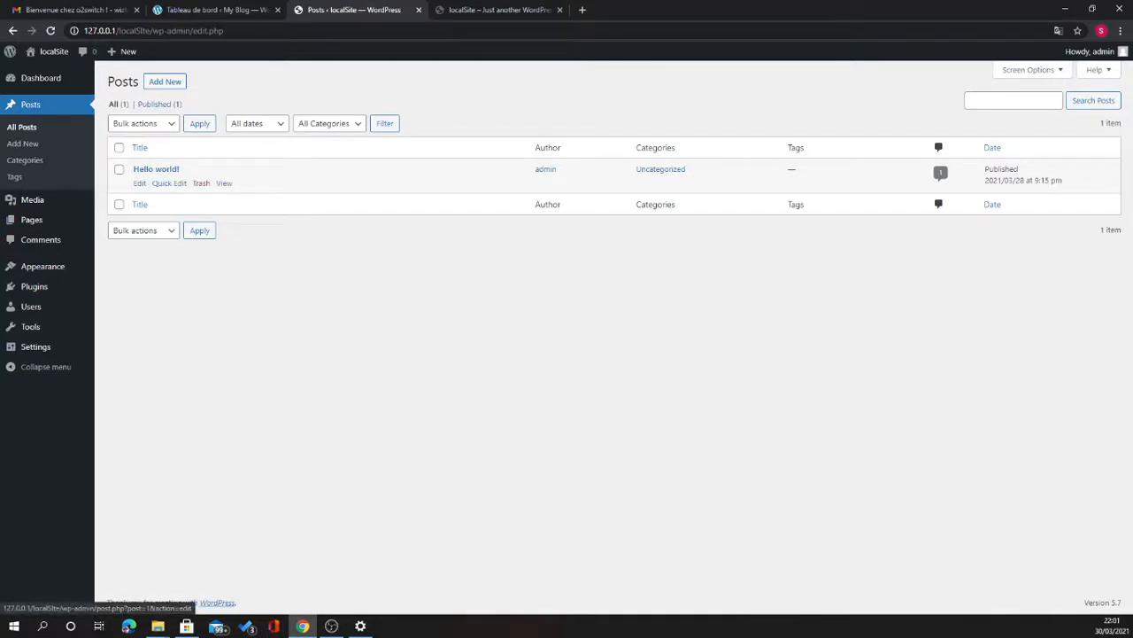
left_click(496, 10)
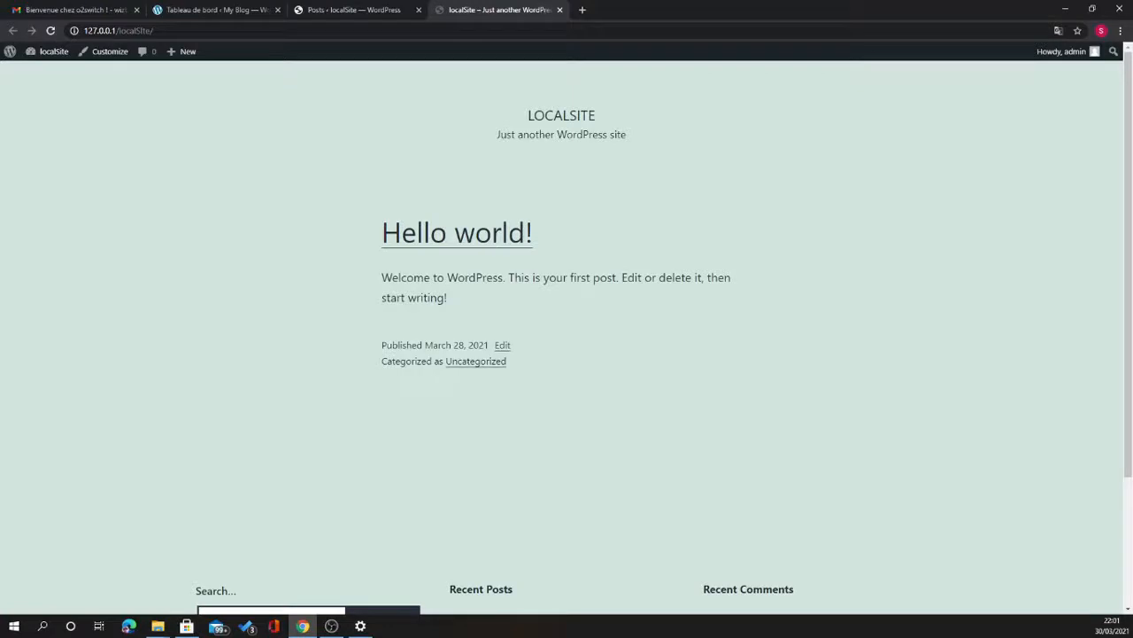
left_click(354, 10)
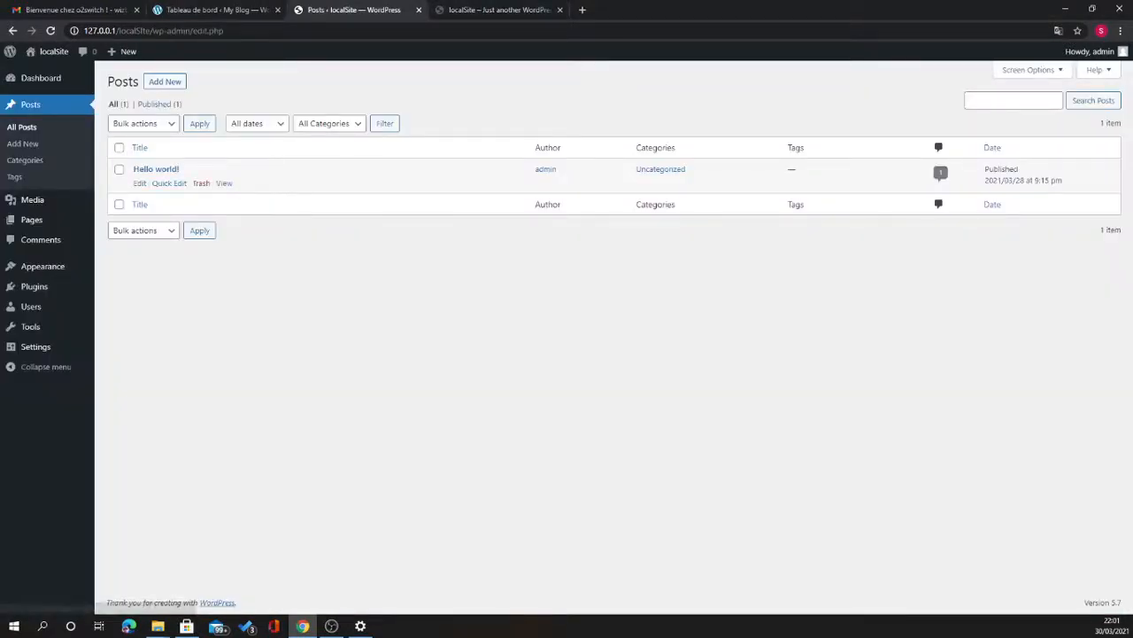
left_click(498, 10)
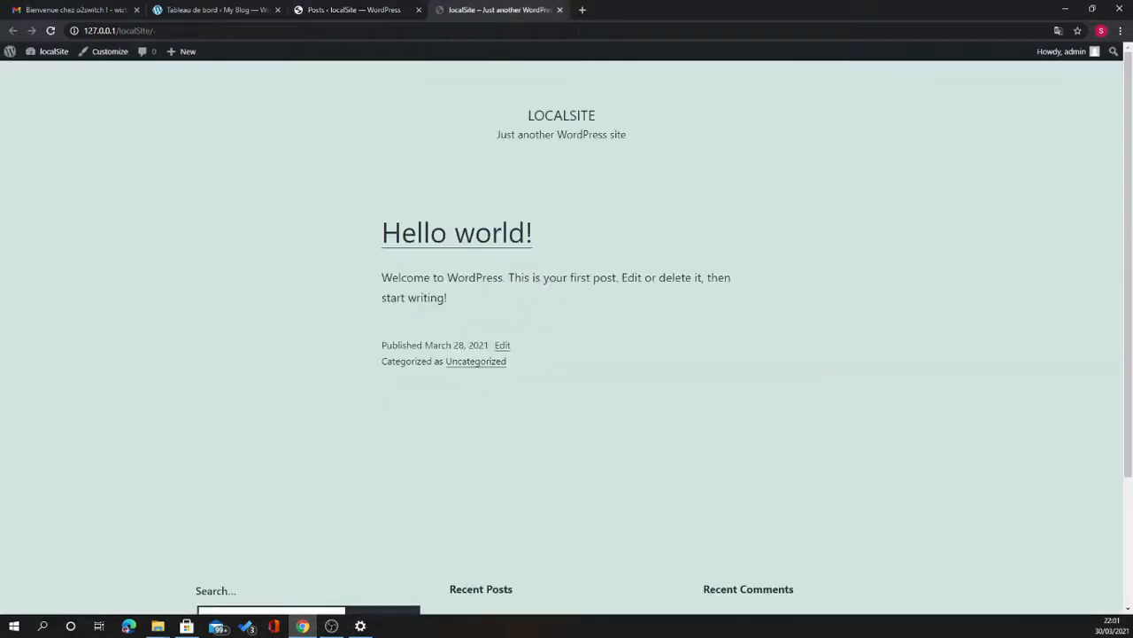
left_click(354, 10)
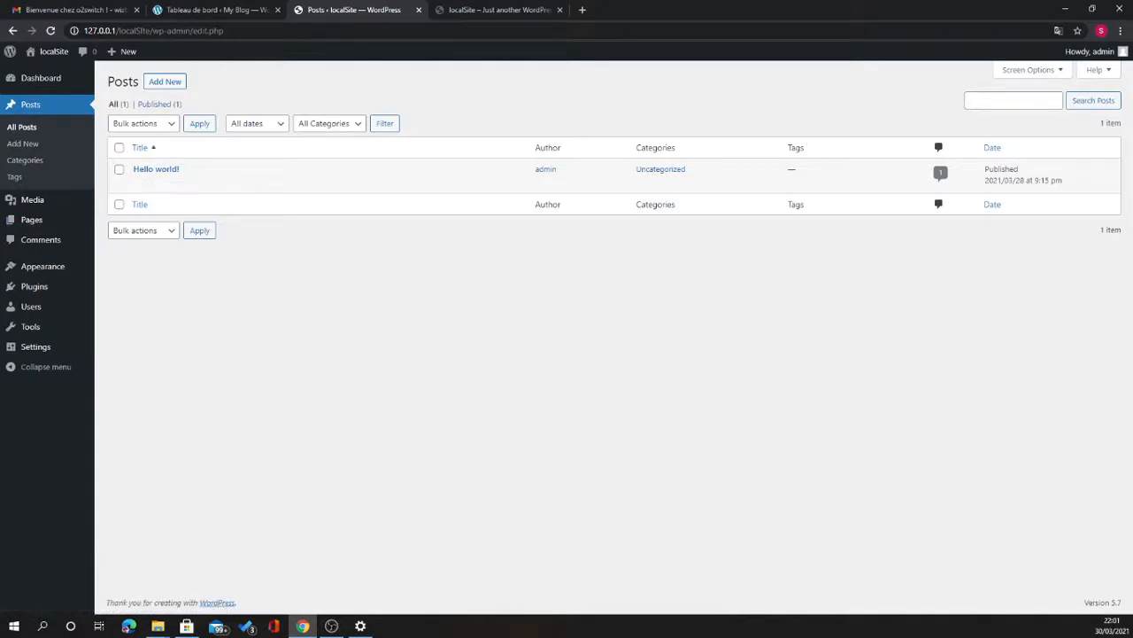
left_click(499, 10)
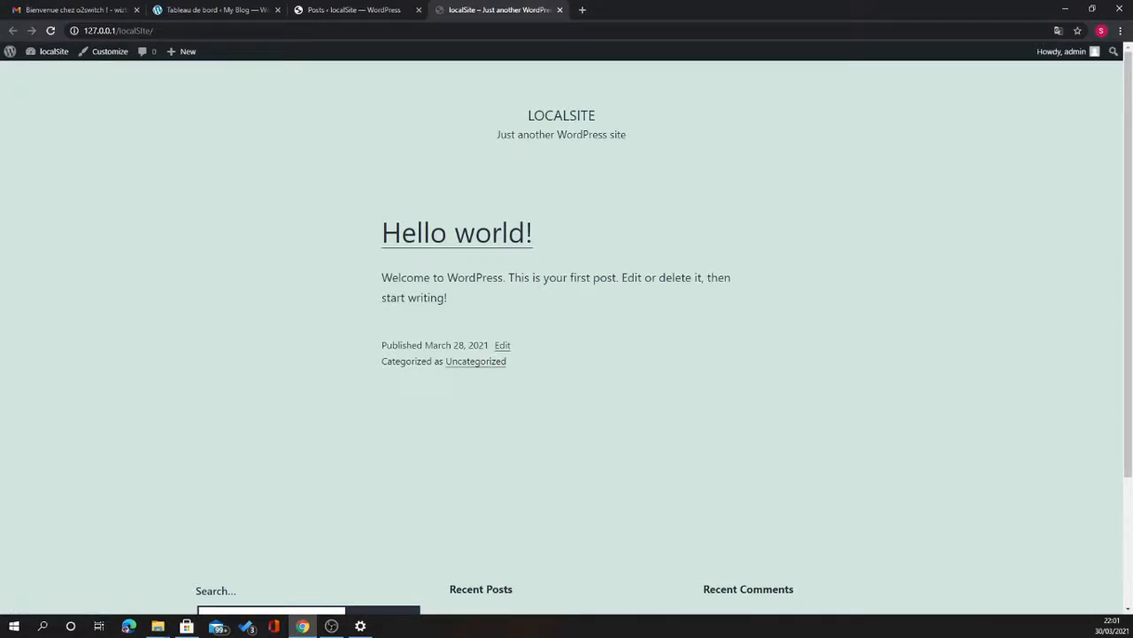
left_click(372, 10)
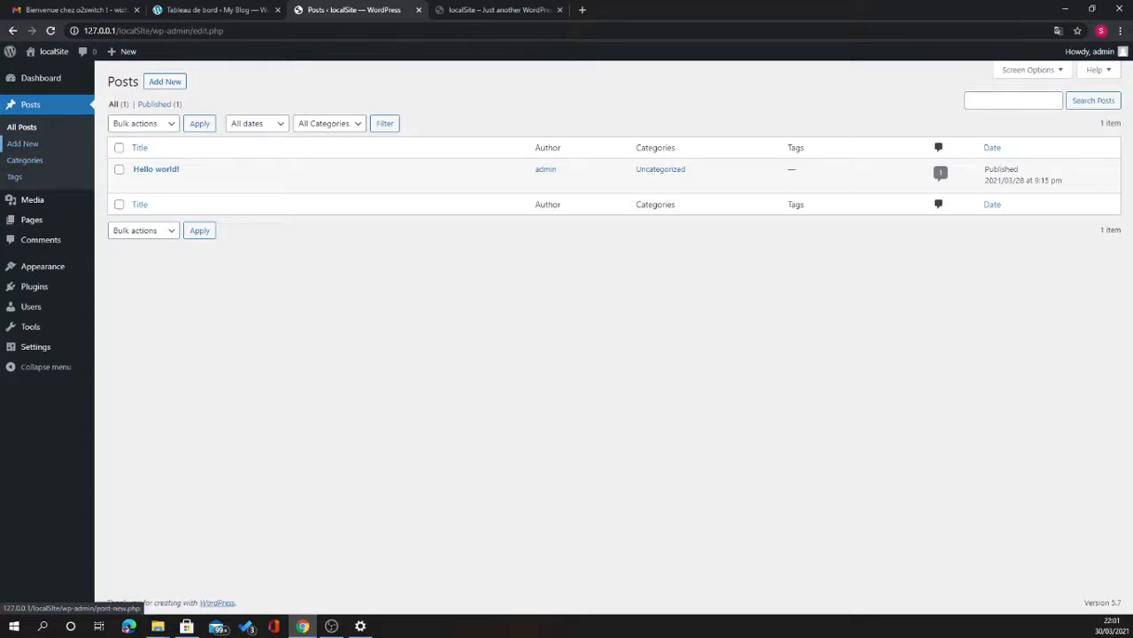
- Start a new post and go through the block editor's welcome guide to its end
left_click(23, 143)
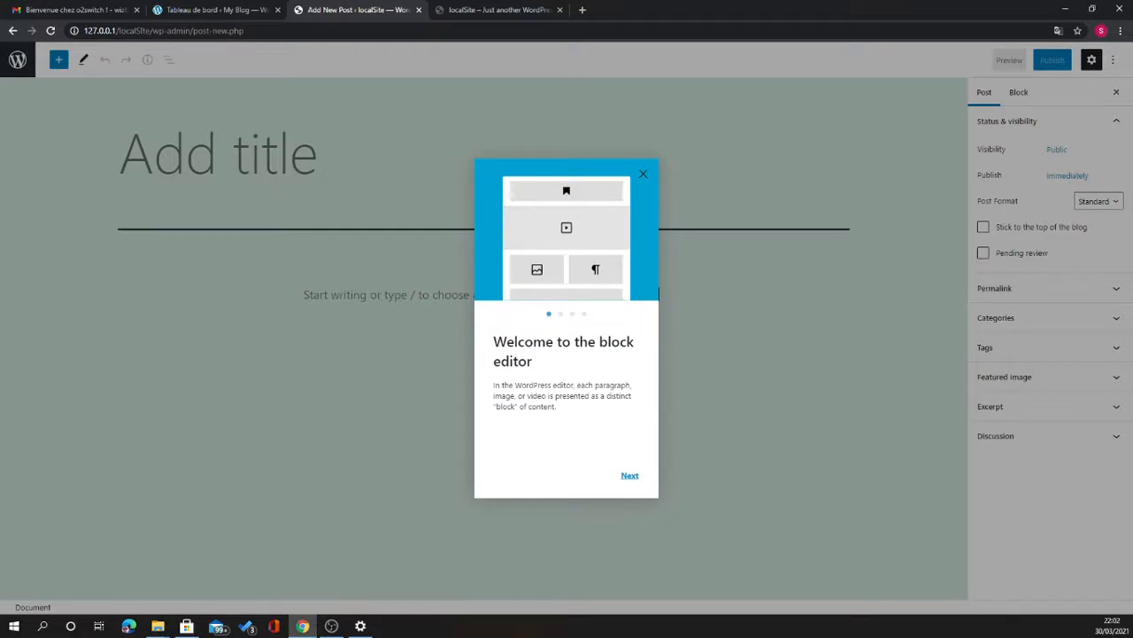
left_click(630, 476)
left_click(629, 476)
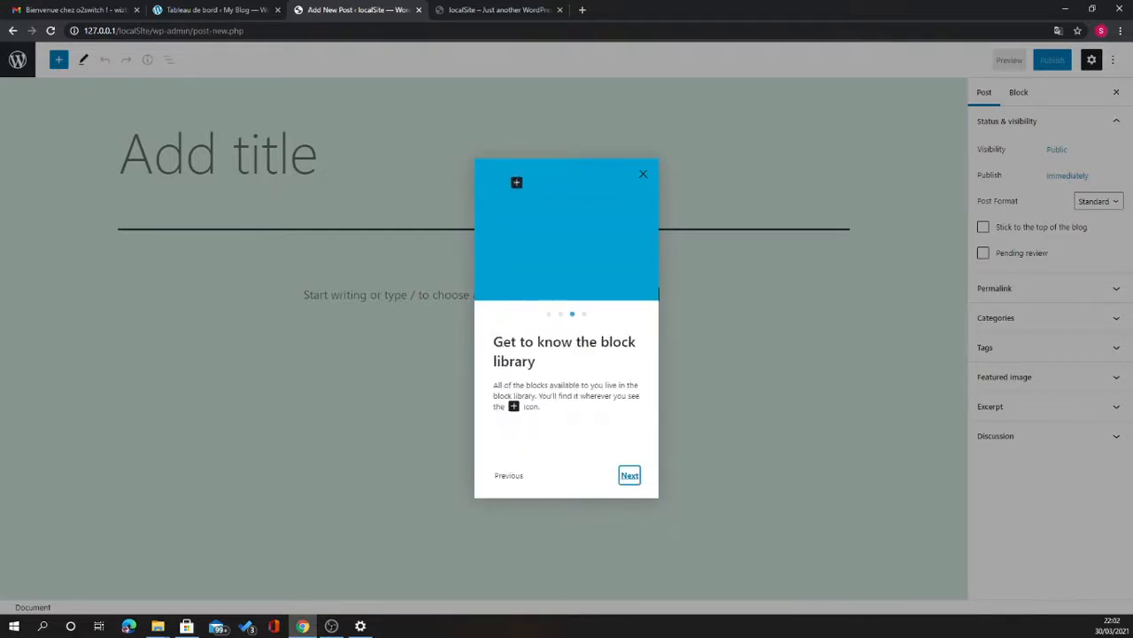
left_click(629, 476)
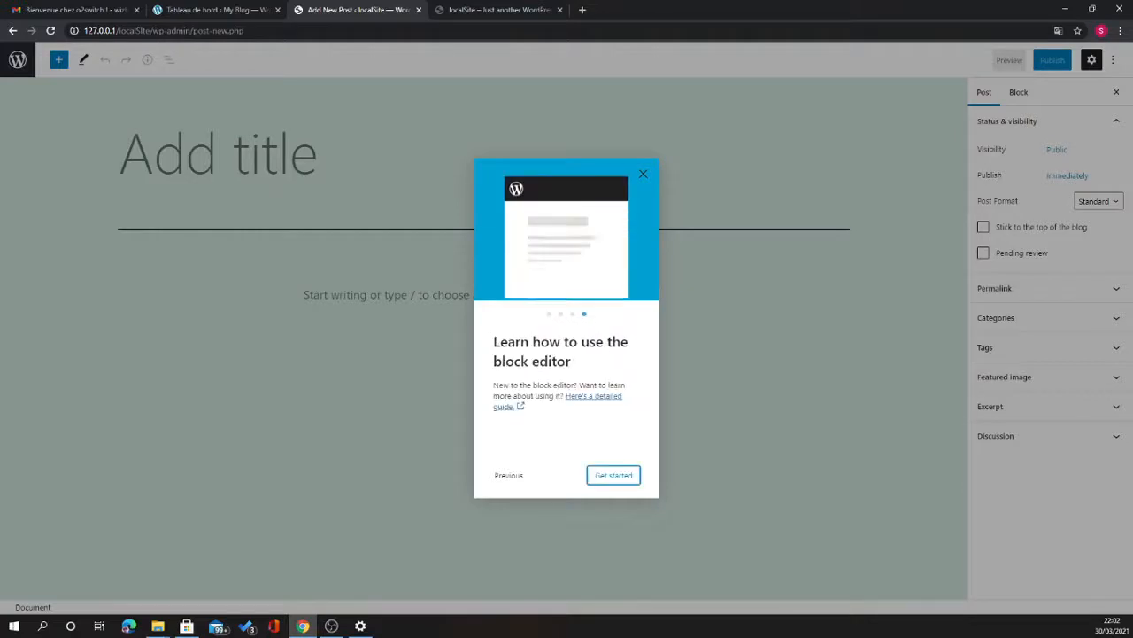
left_click(615, 475)
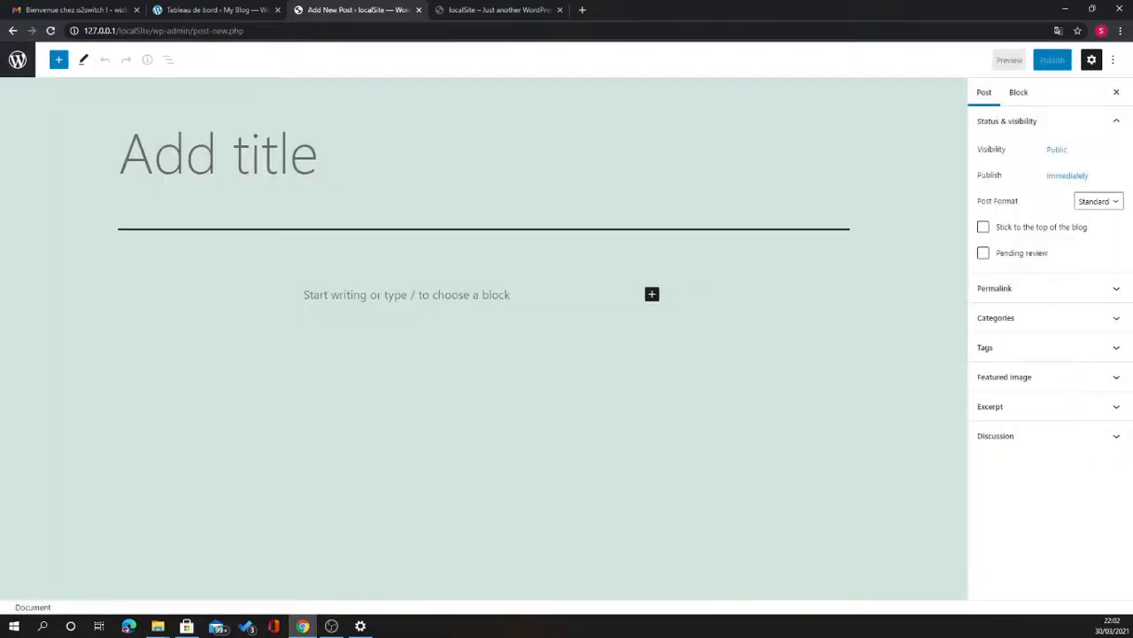
- Title the new post "Mon premier Article"
type("Mon")
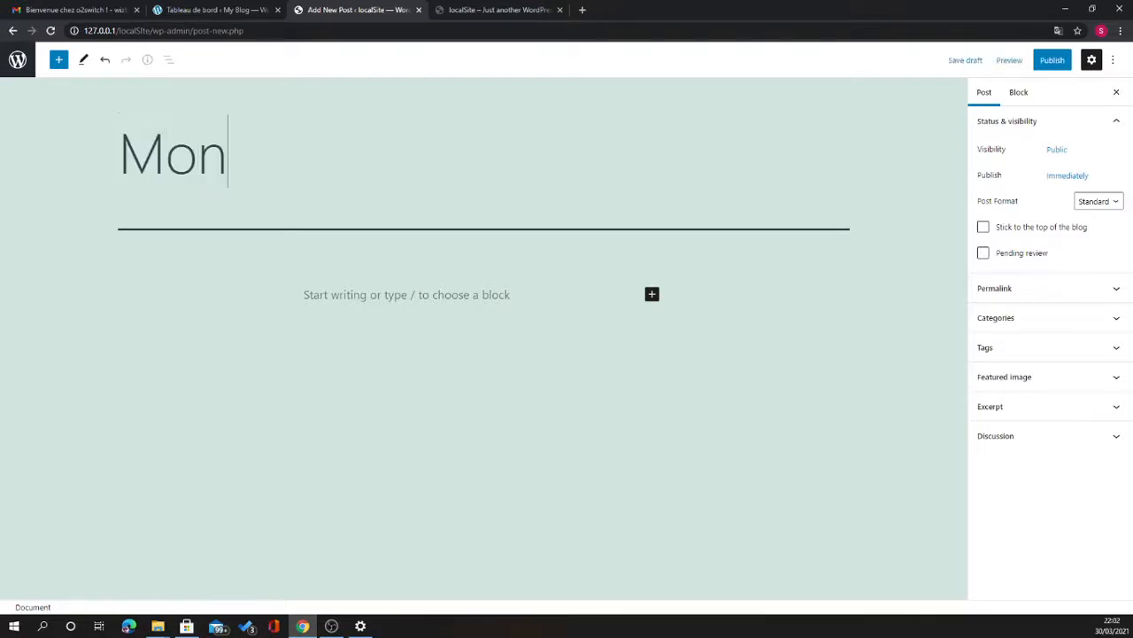
type(" pre")
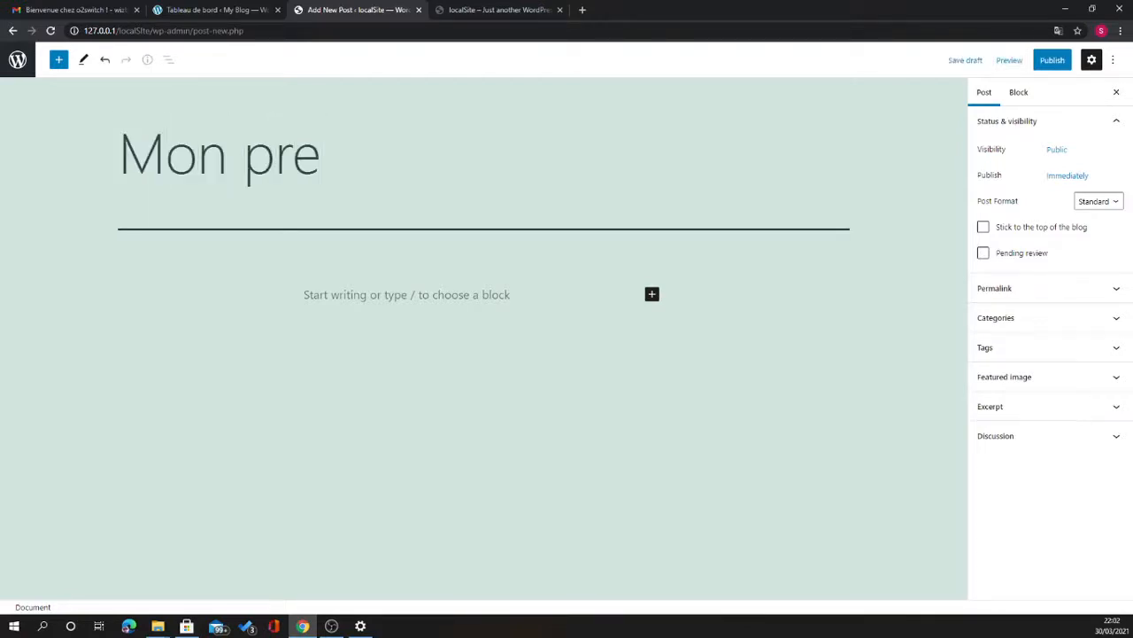
type("mier Ar")
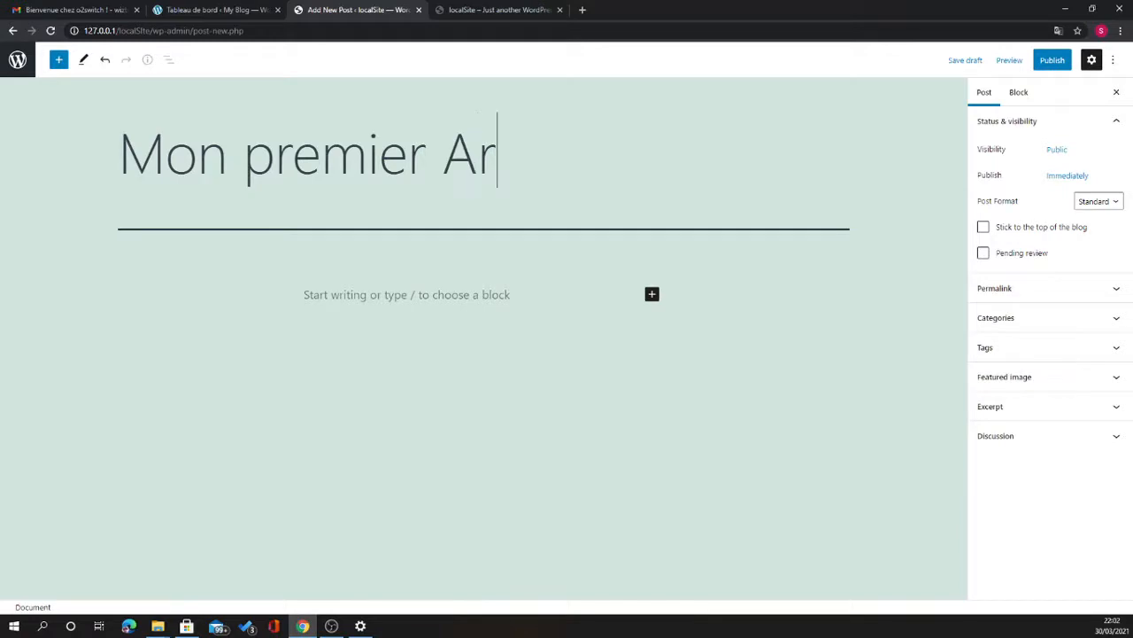
type("ticle")
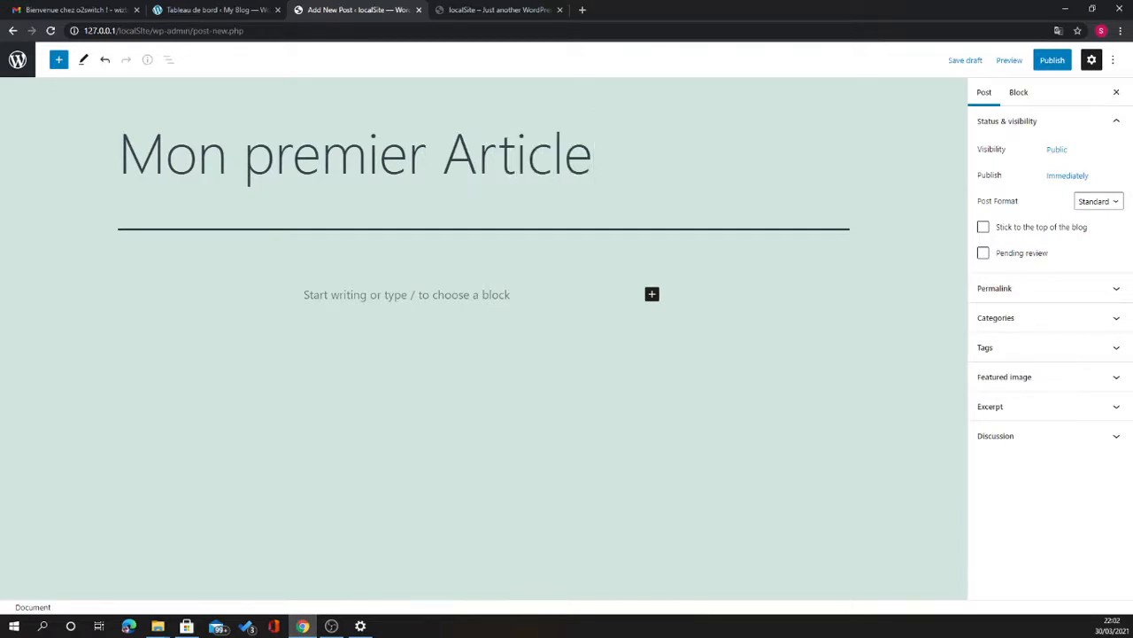
- Add a paragraph below the title reading "Just my fist article"
key("Return")
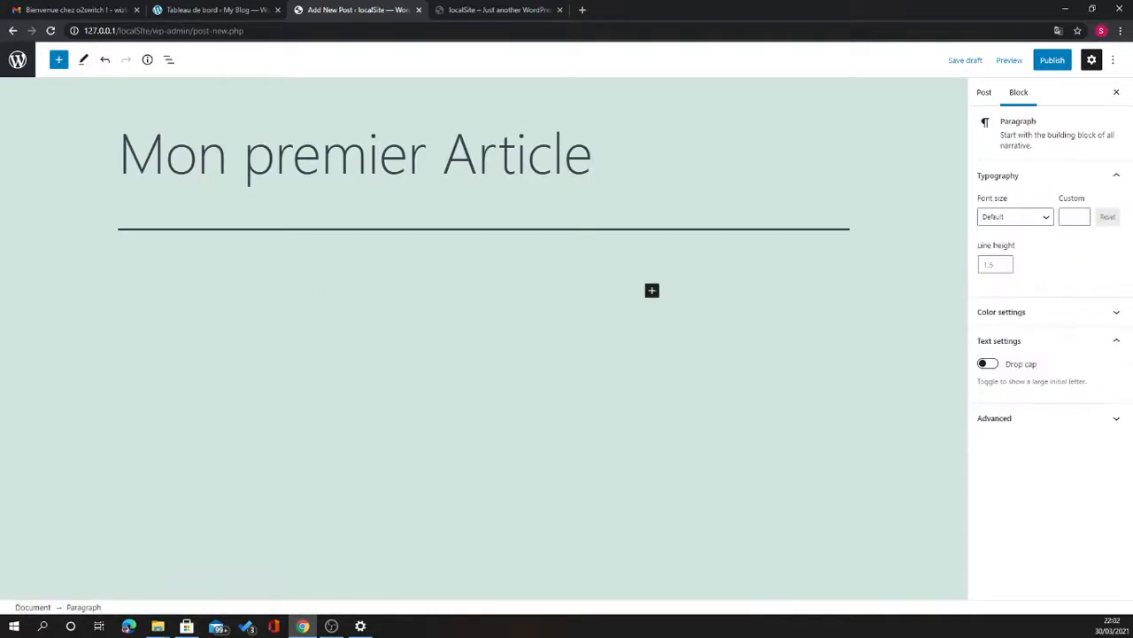
type("Je")
key("BackSpace")
key("BackSpace")
key("BackSpace")
type("Just my fist article")
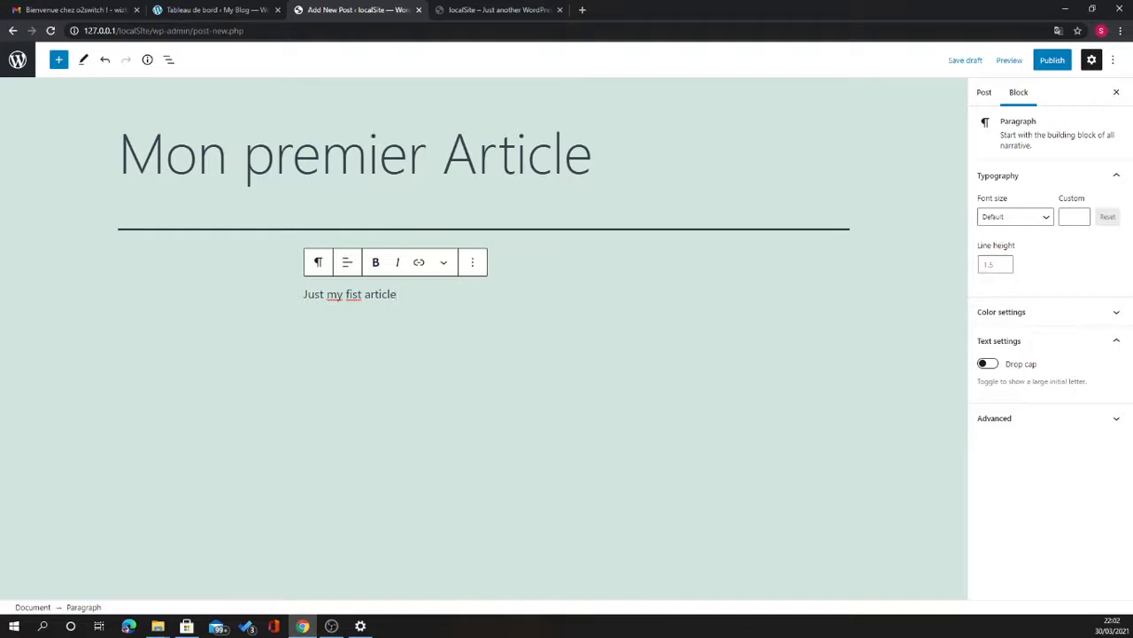
- Extend the paragraph with "pour dire bonjour le Monde" after "Just my fist article"
type(" pour ")
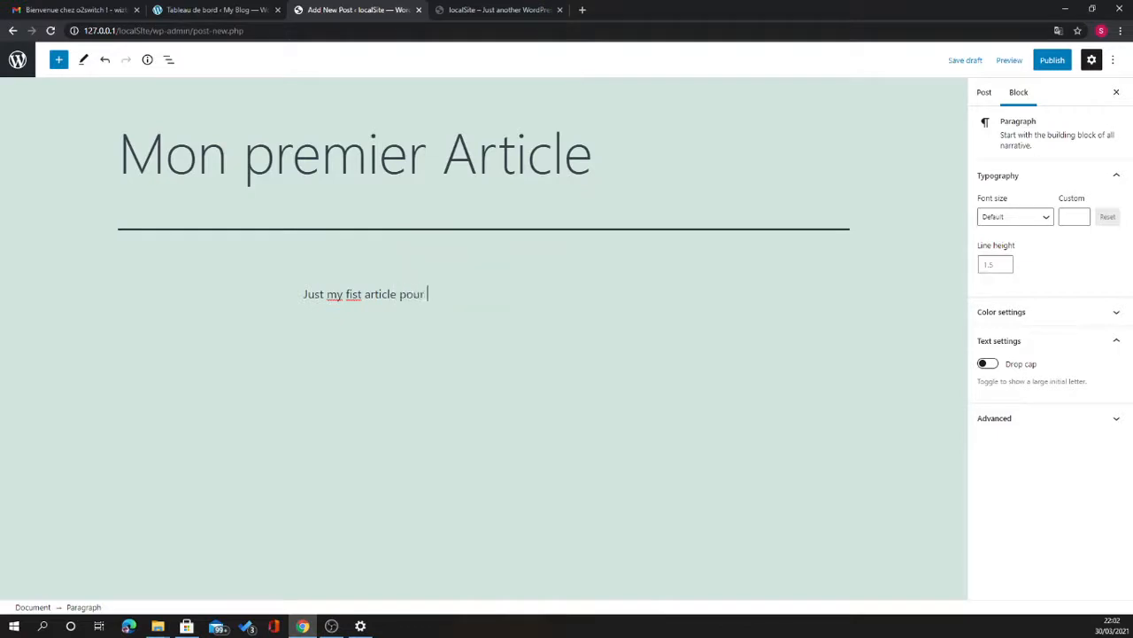
type("dire bonjour le Mo nde")
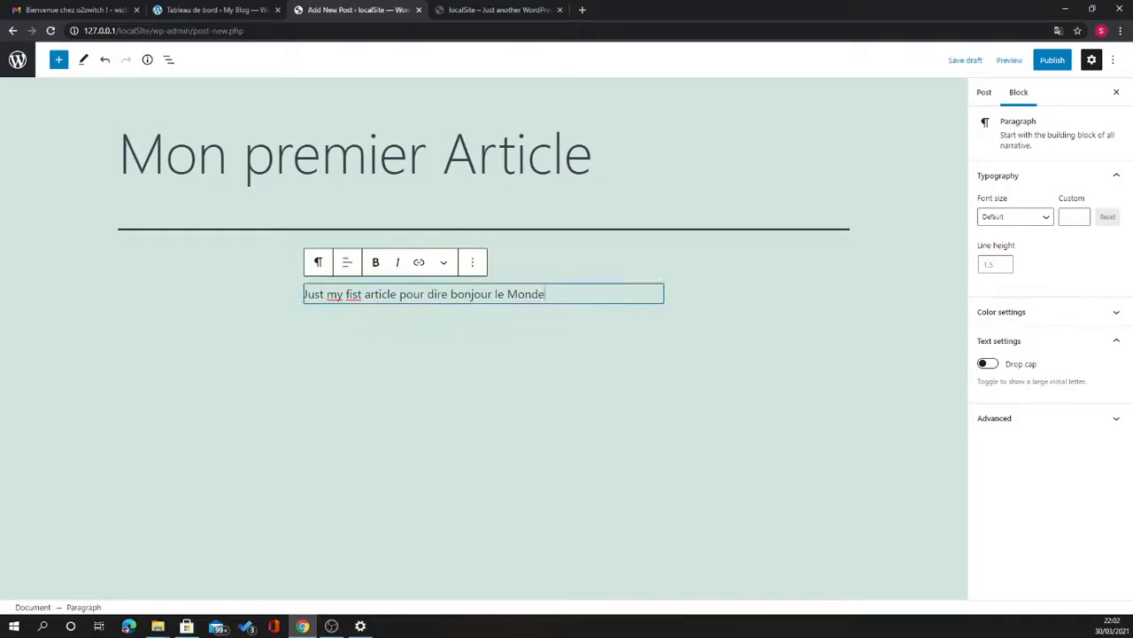
- Make the whole paragraph under the title bold and centre-align it
left_click(375, 262)
key("shift+Left")
key("shift+Left")
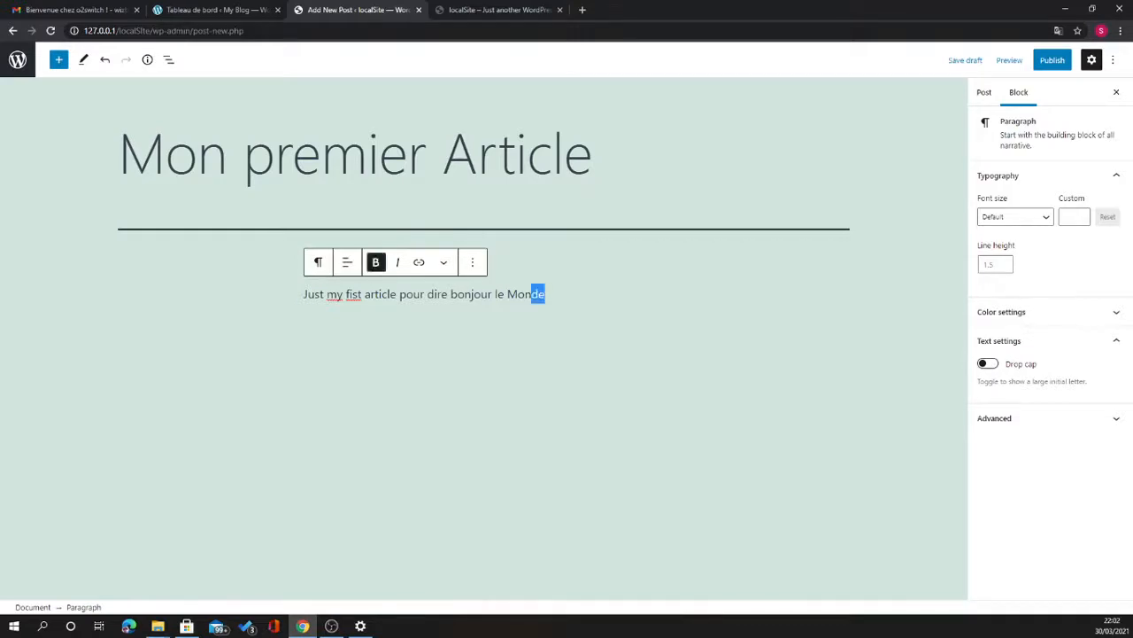
key("shift+Home")
left_click(375, 262)
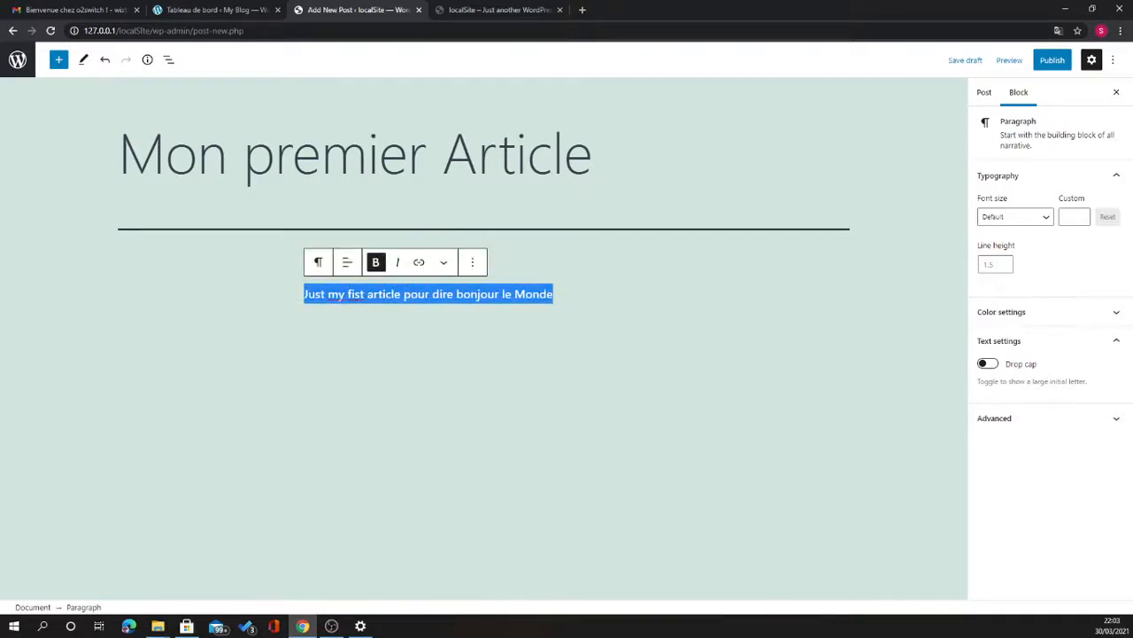
left_click(347, 262)
left_click(380, 321)
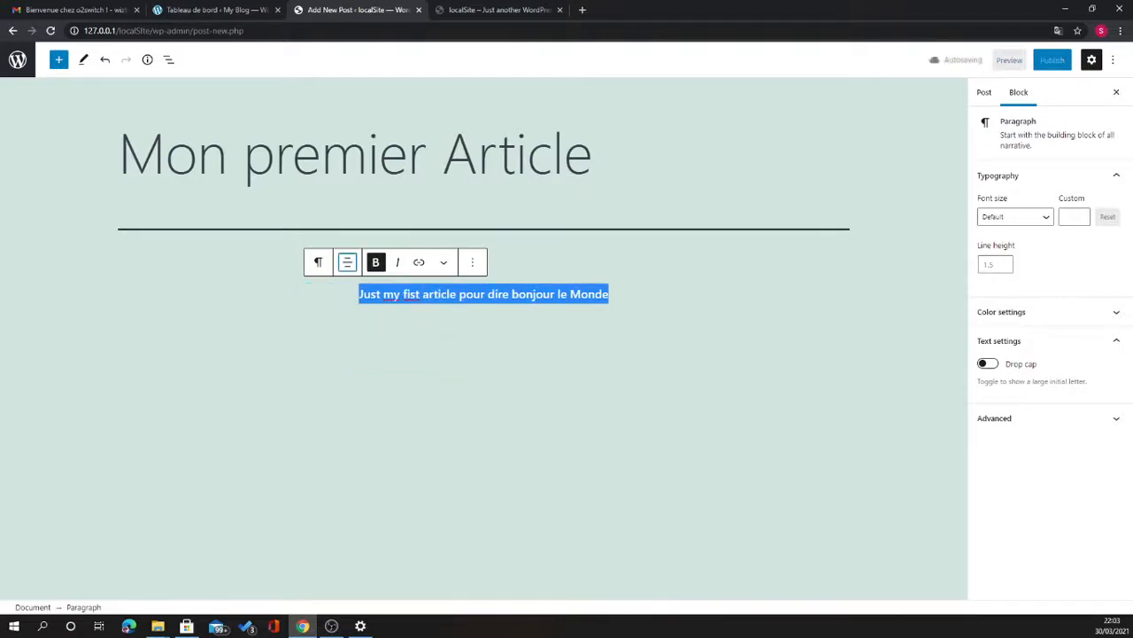
- Move from the paragraph to the post title and dismiss the update error notice above it
left_click(166, 155)
left_click_drag(120, 190, 553, 191)
left_click(595, 191)
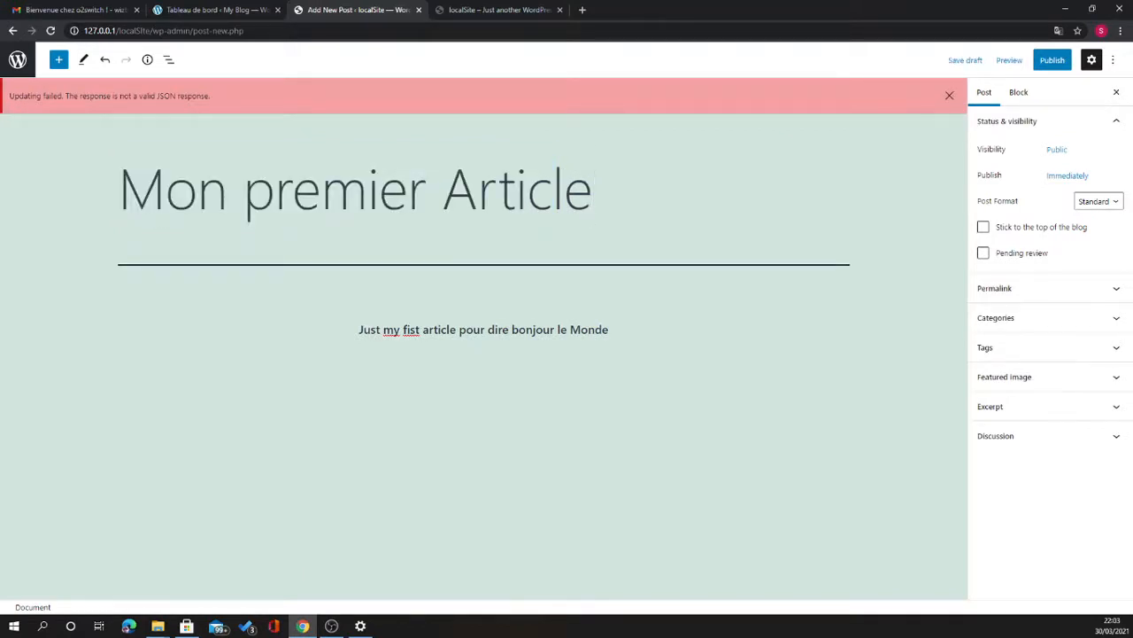
left_click(949, 96)
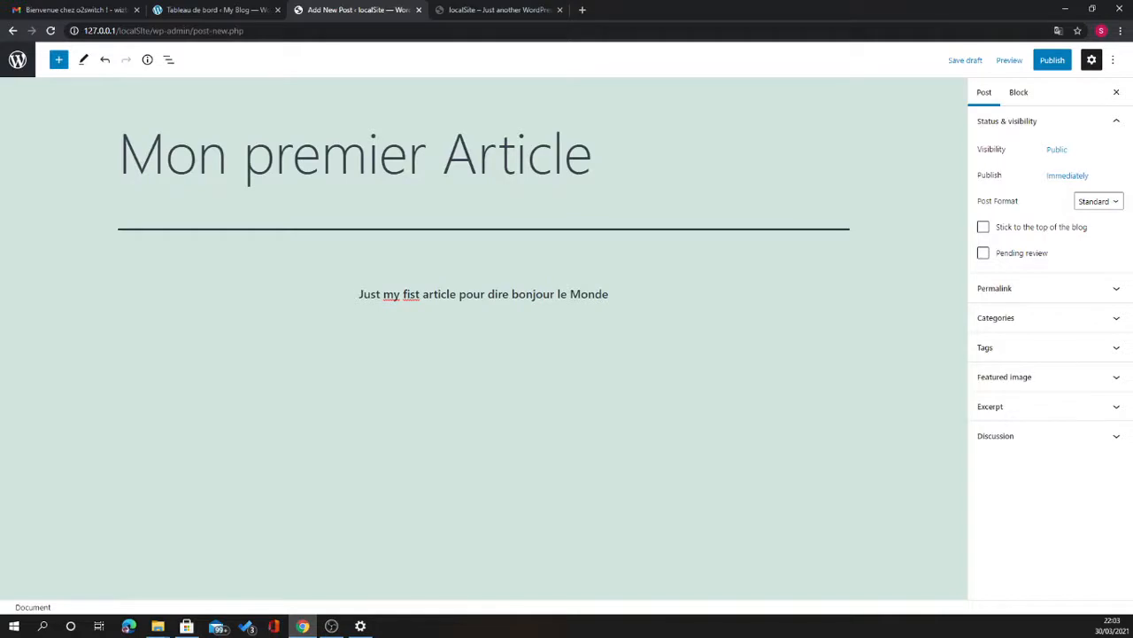
- Add a new category named "first" with no parent category from the post's settings
left_click(996, 317)
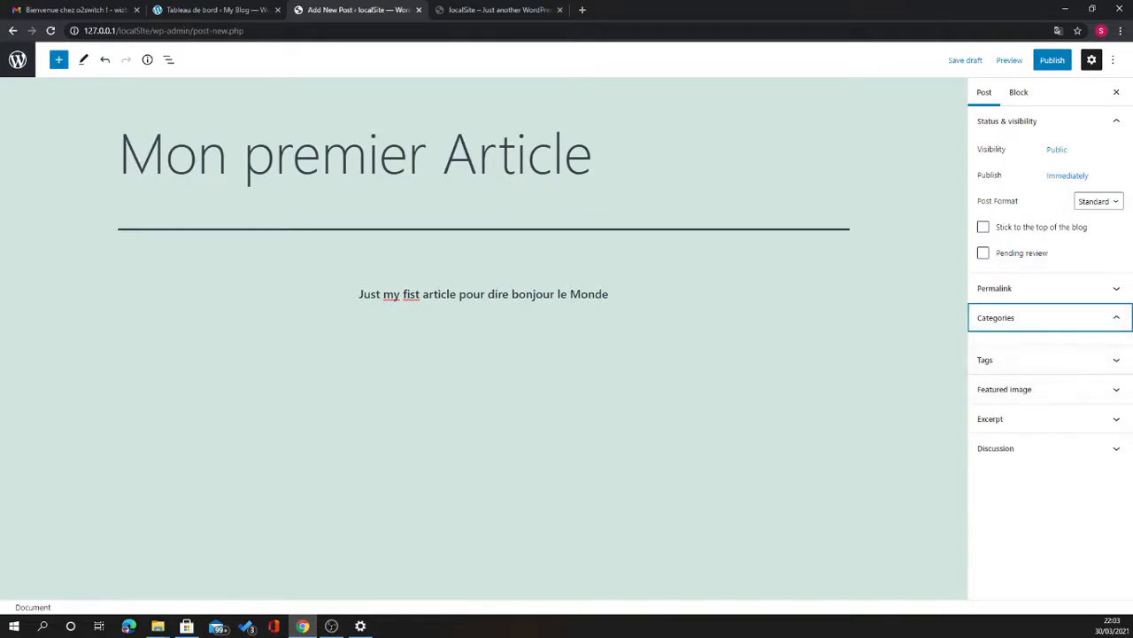
left_click(1050, 318)
left_click(1051, 318)
left_click(1050, 317)
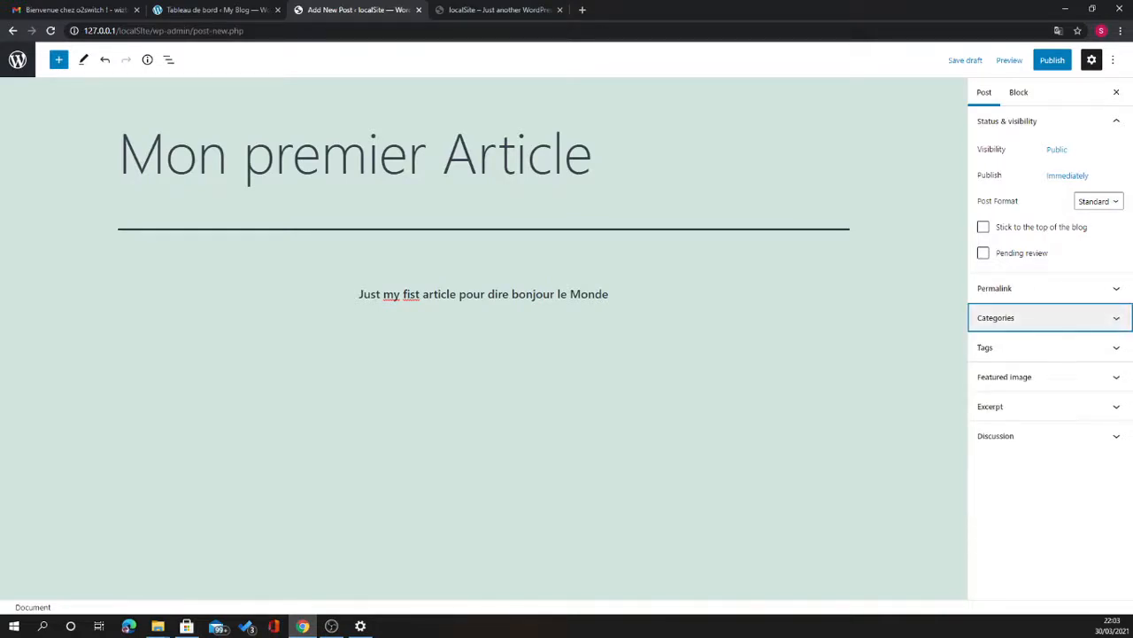
left_click(1050, 318)
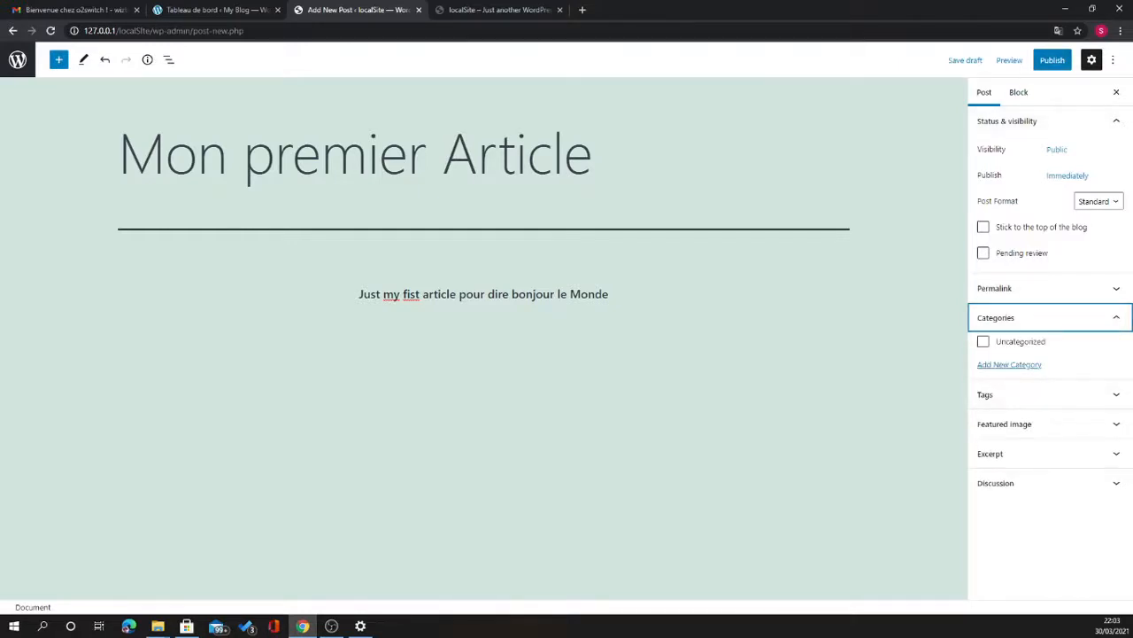
left_click(1009, 364)
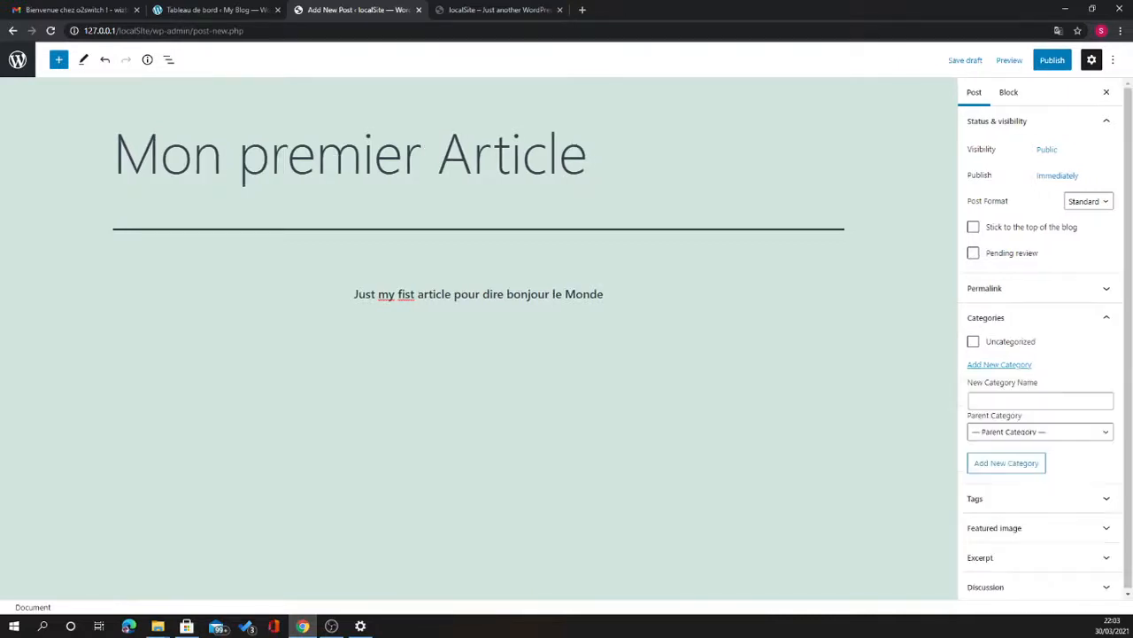
left_click(1040, 401)
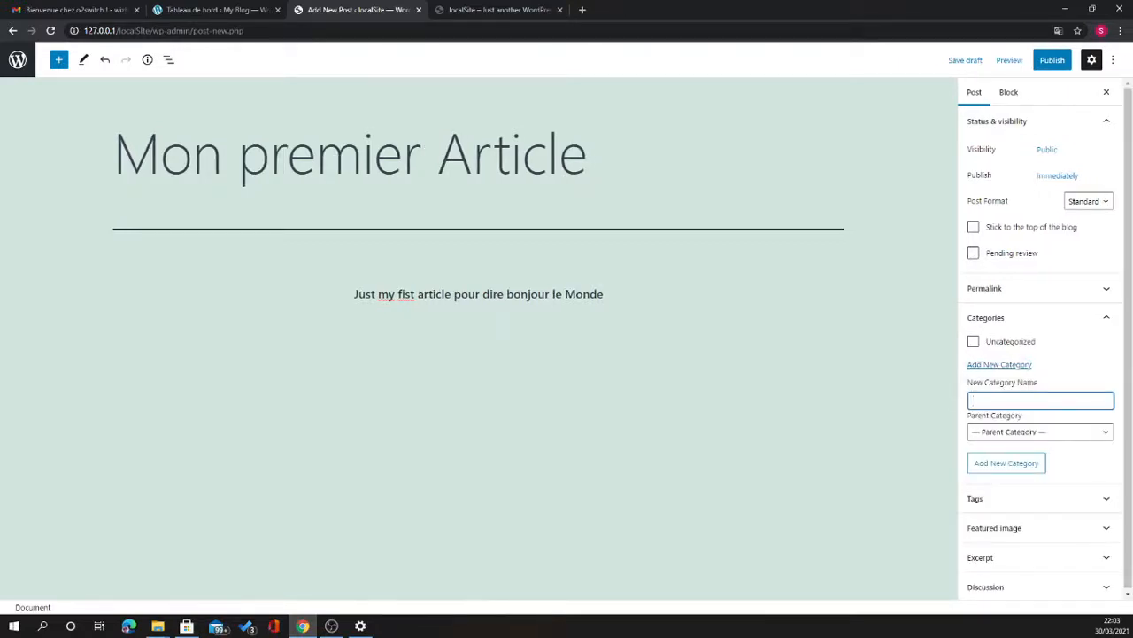
type("first")
key("Tab")
key("Tab")
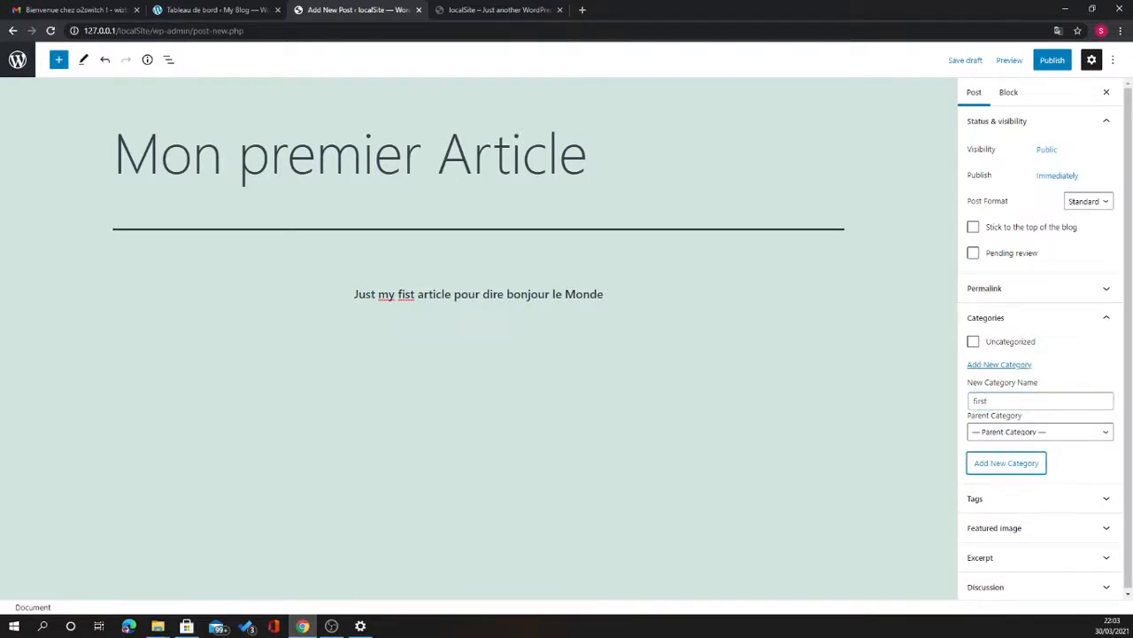
left_click(1007, 463)
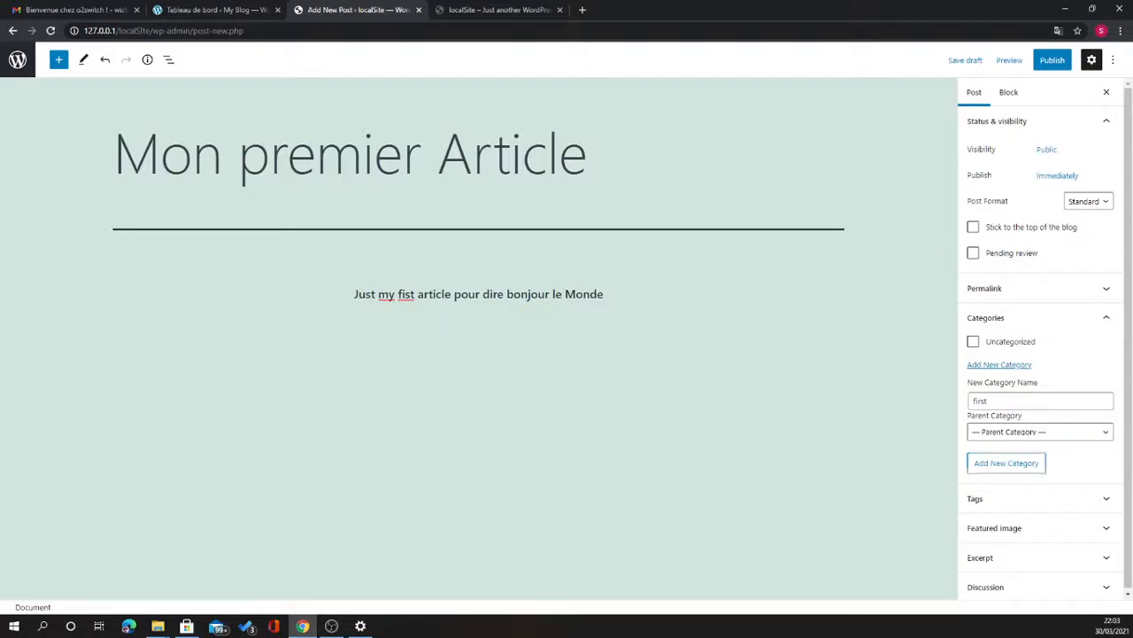
left_click(1007, 463)
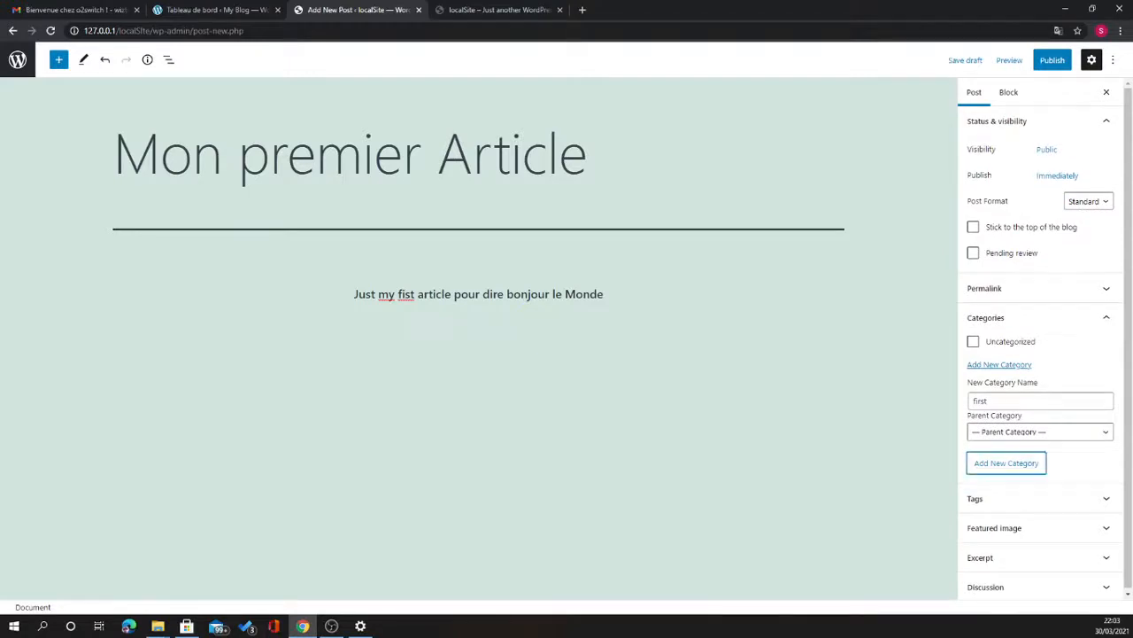
- Publish the post with public visibility, dismiss the error notice and leave the editor for the posts list
left_click(1052, 59)
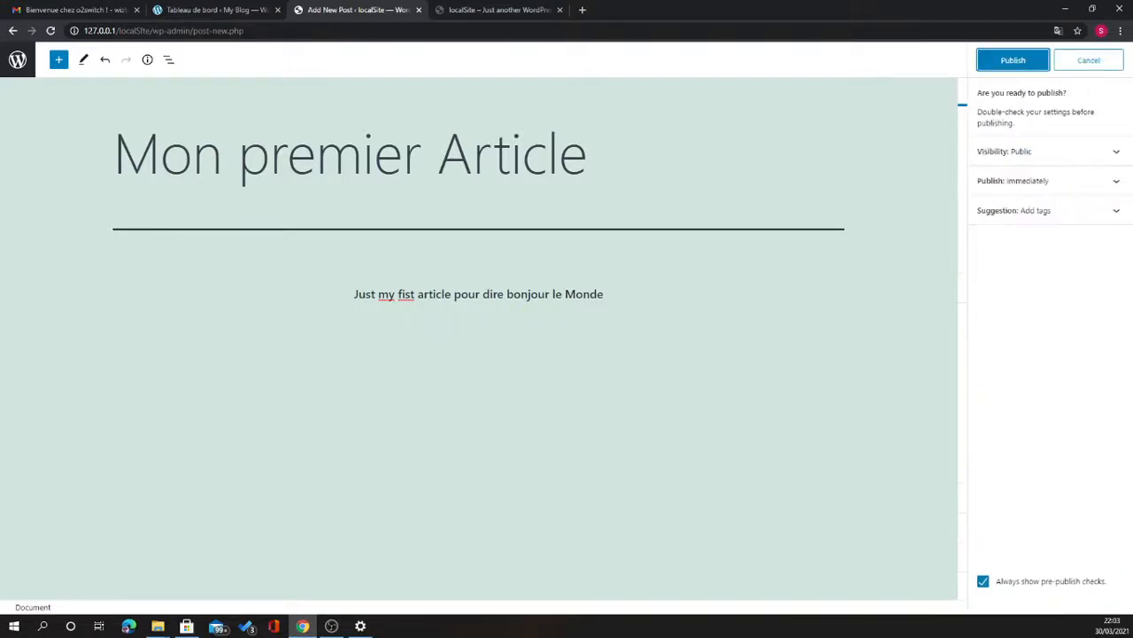
left_click(1014, 60)
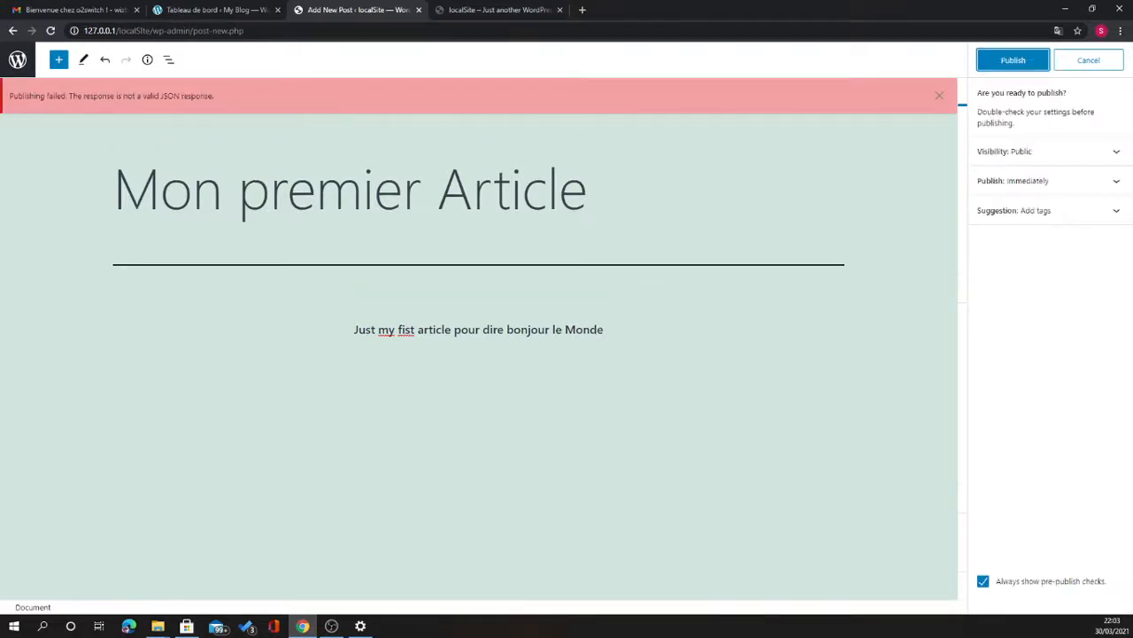
left_click(940, 95)
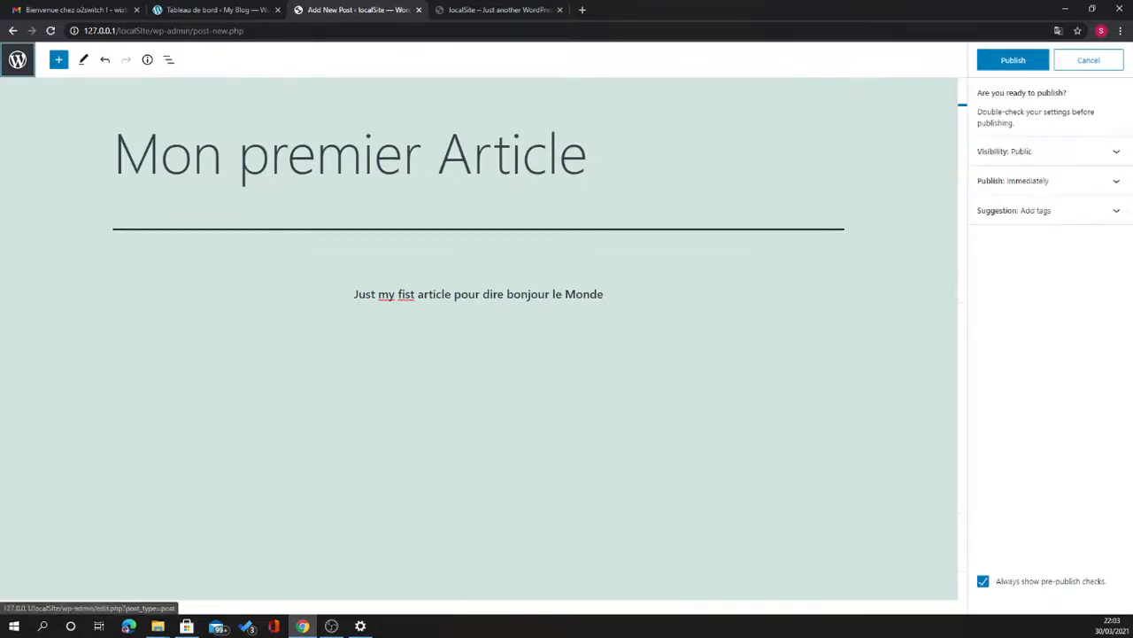
left_click(18, 59)
key("Return")
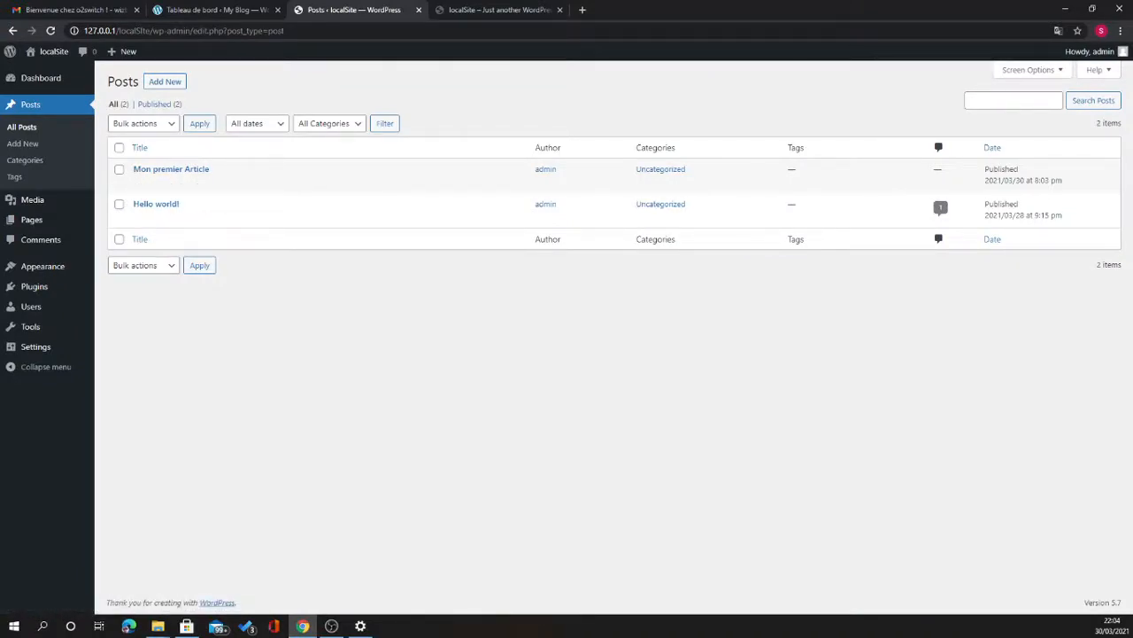
- Reload the public home page to check for the new post, and return to the posts list
left_click(499, 10)
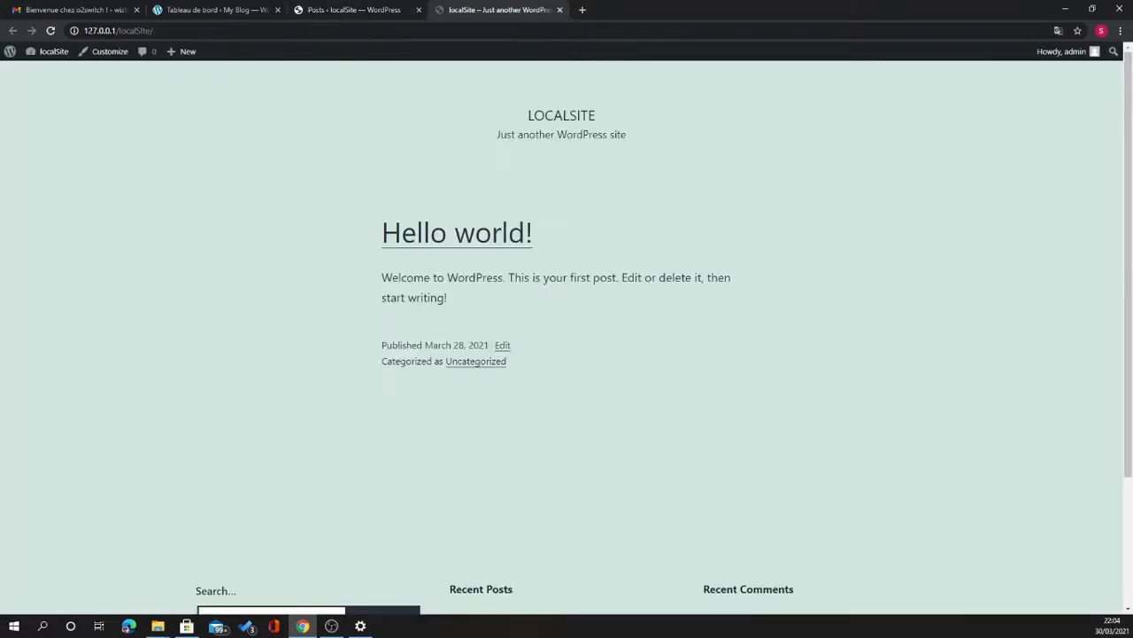
key("F5")
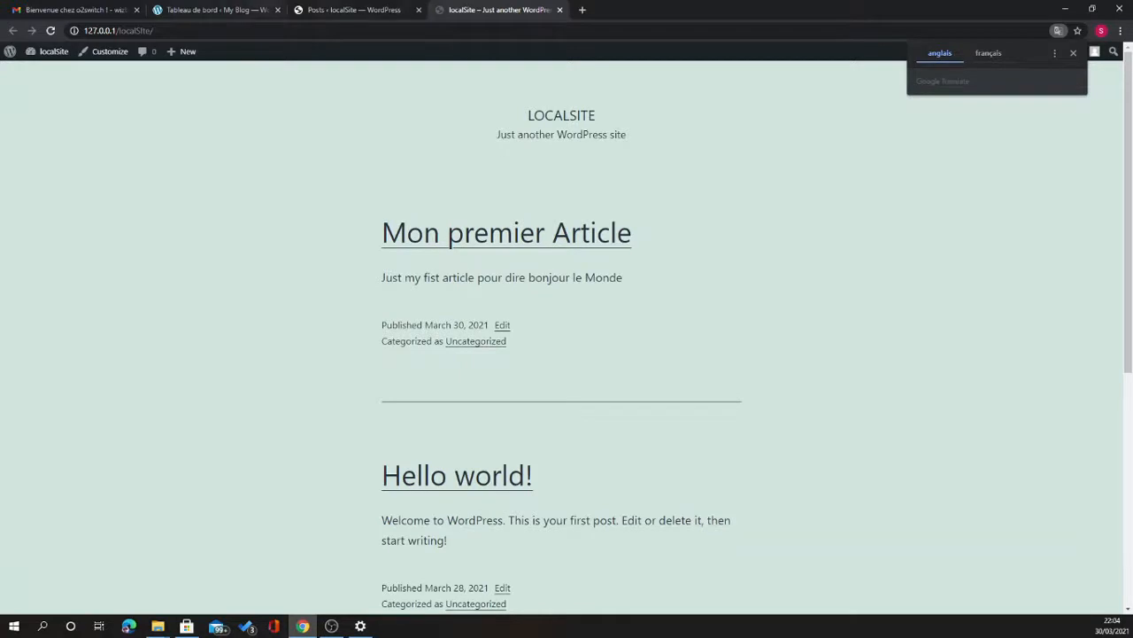
left_click(356, 10)
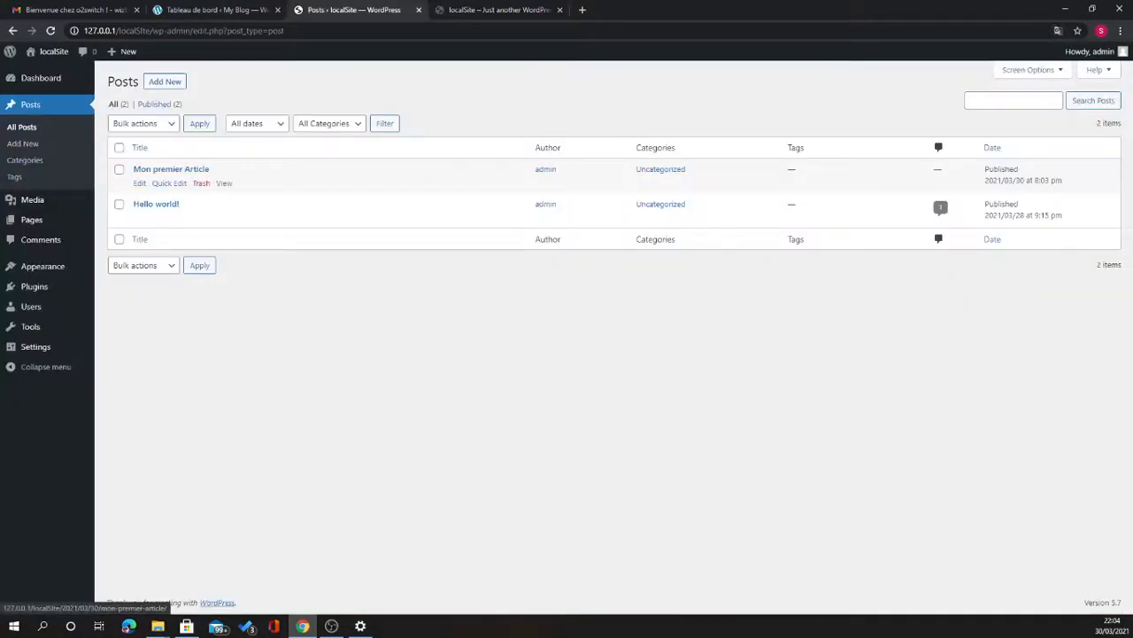
- Quick-edit "Mon premier Article" to assign it to the "first" category instead of Uncategorized, and update it
left_click(169, 183)
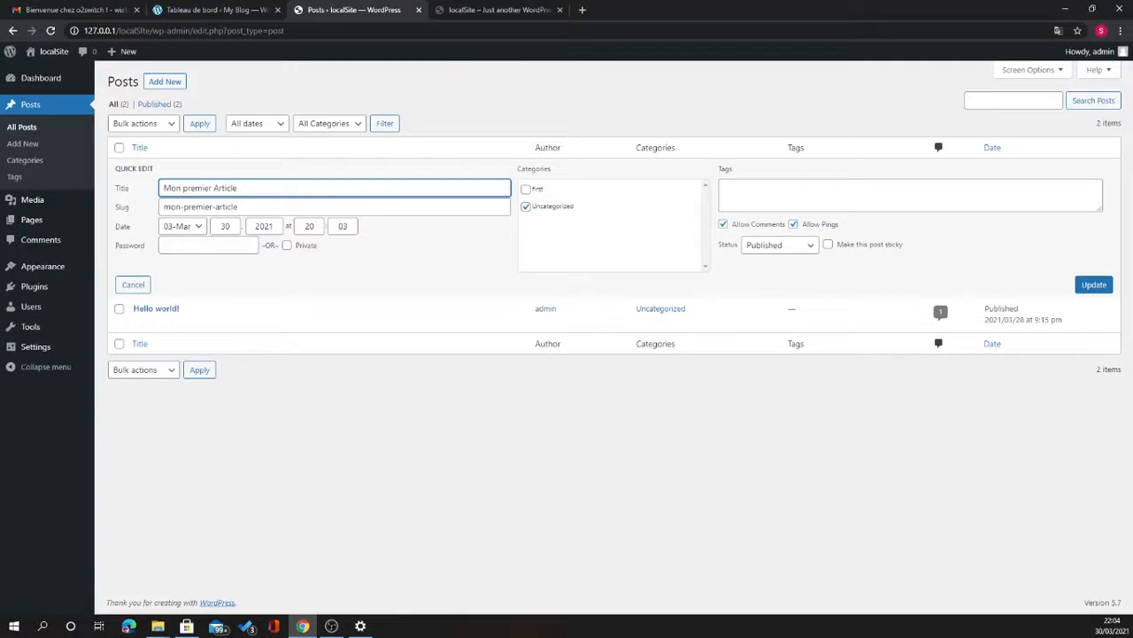
left_click(526, 189)
left_click(526, 205)
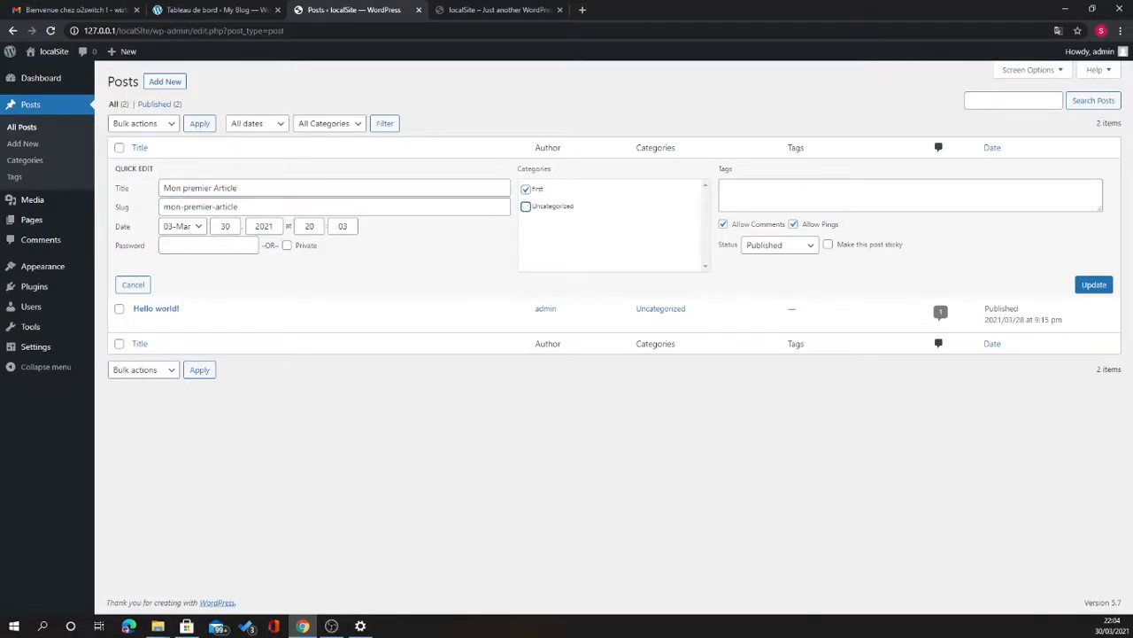
left_click(1094, 284)
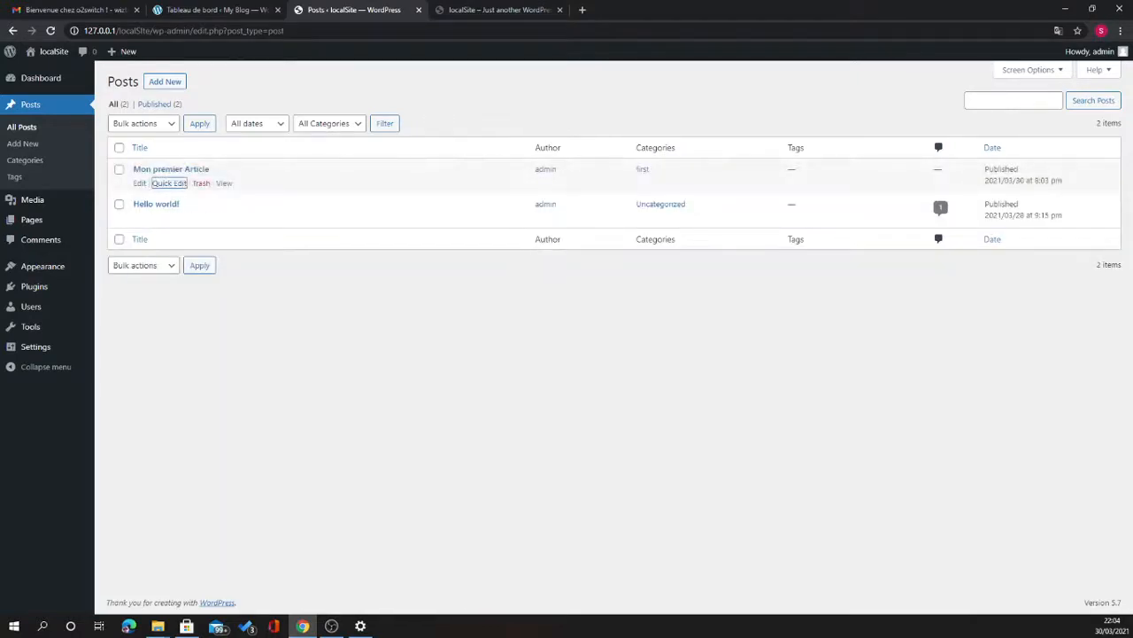
- Reload the public home page to check the post's category, and go back to the posts list
left_click(499, 10)
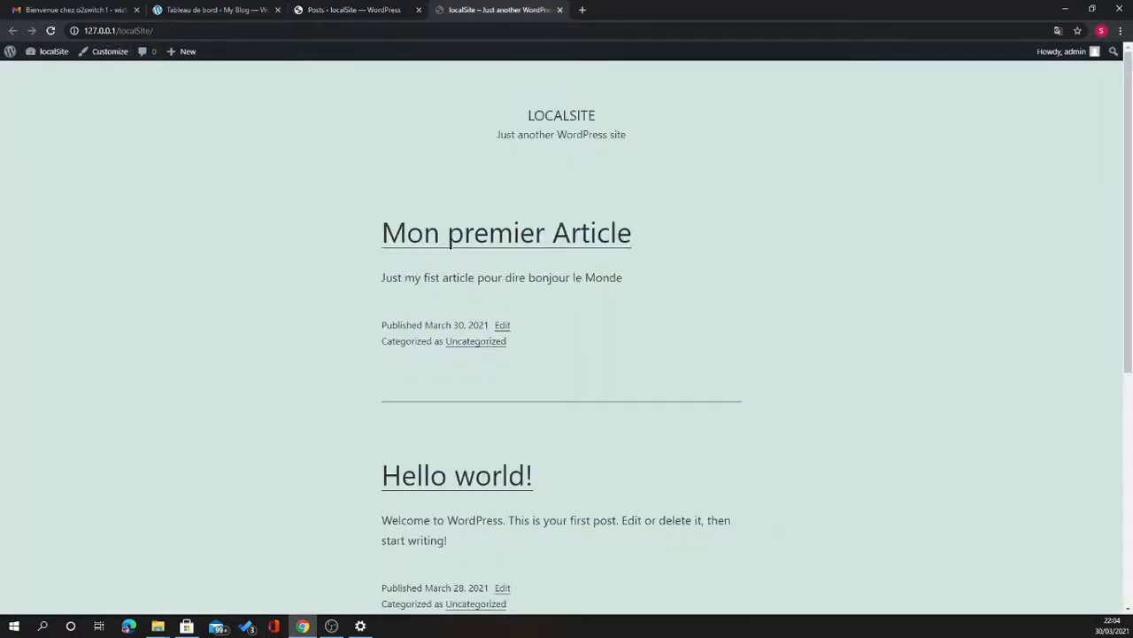
key("F5")
left_click(328, 12)
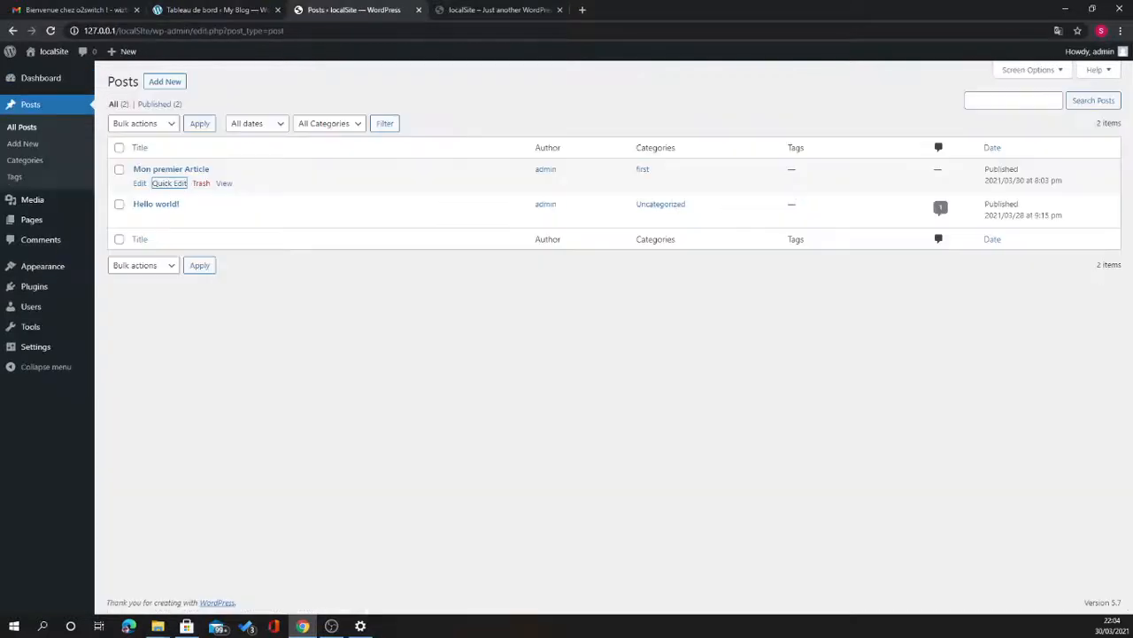
- Open the media library and show its area for uploading new files
mouse_move(36, 200)
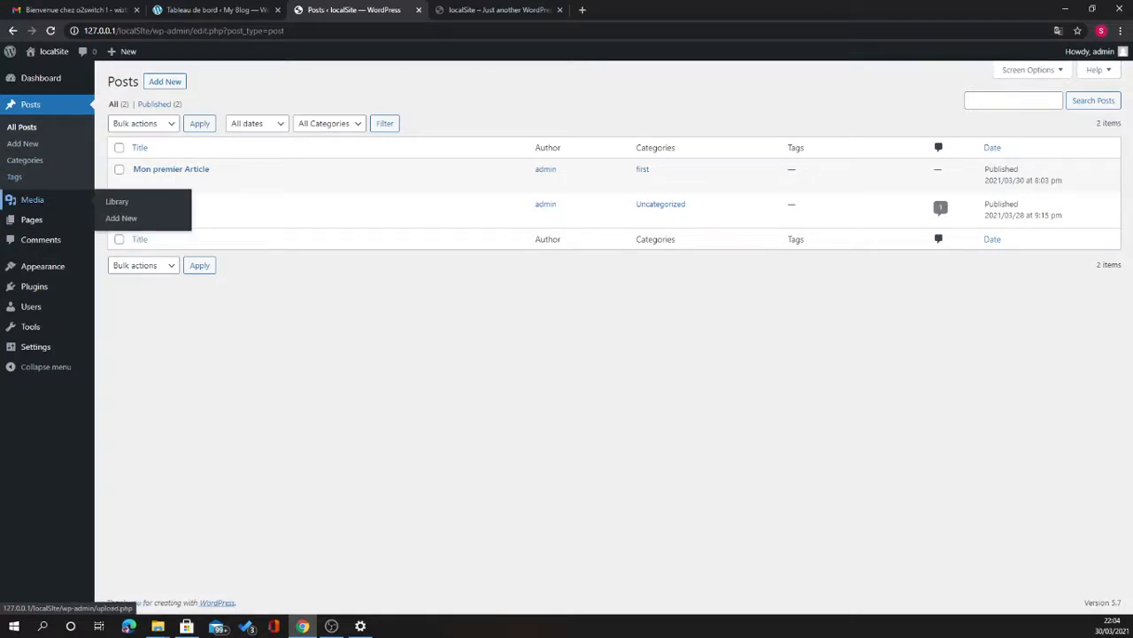
left_click(117, 201)
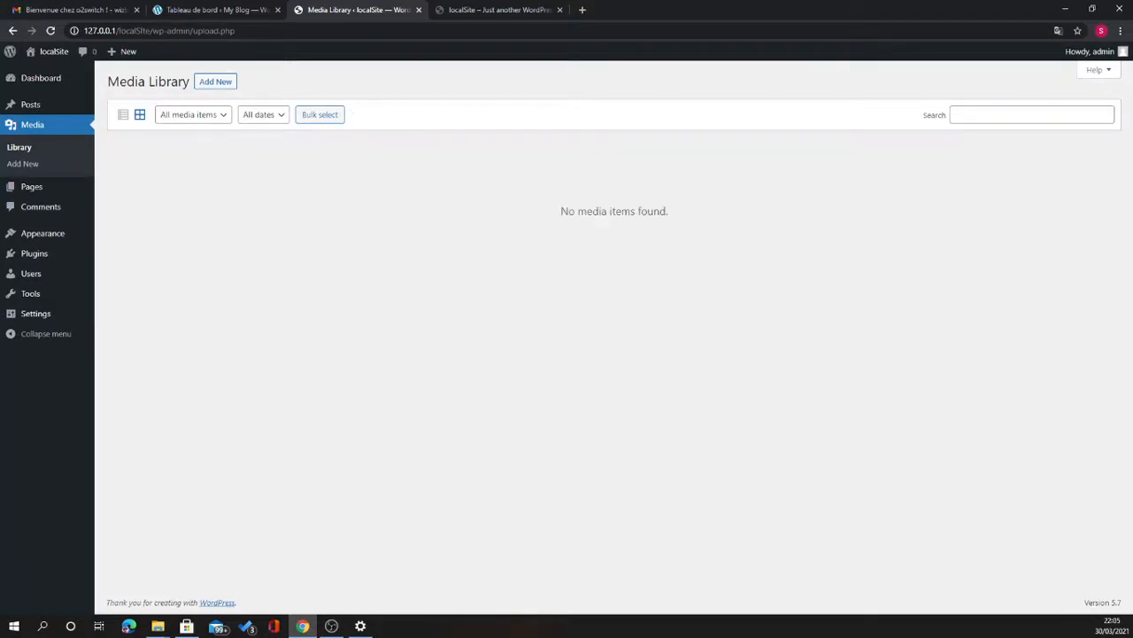
left_click(215, 81)
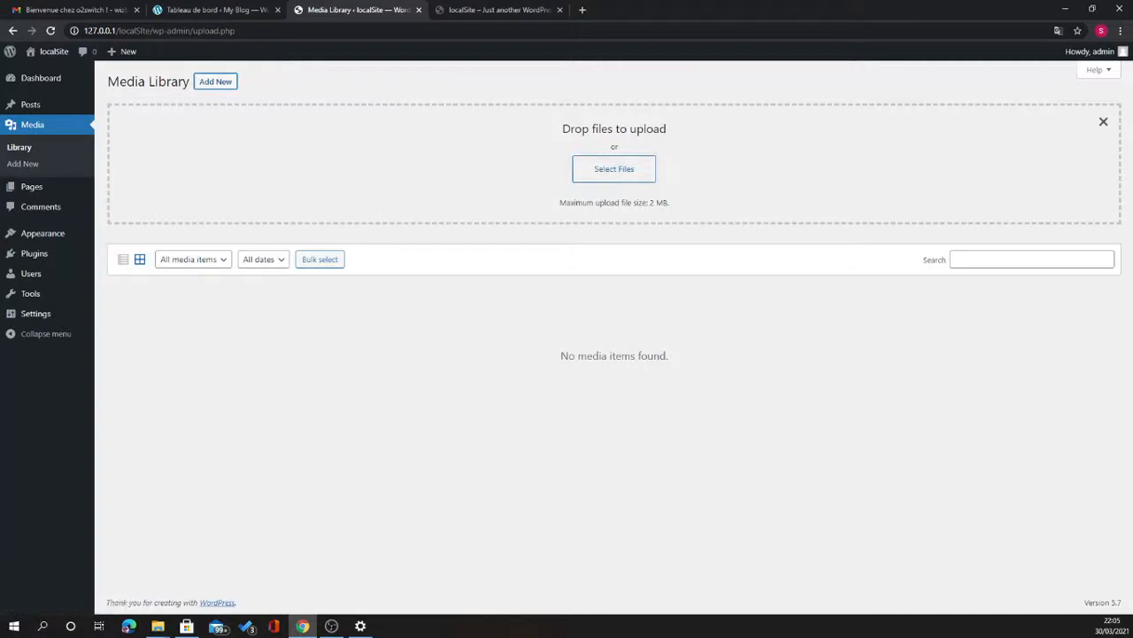
- Browse the Images folder for a file to upload, select Capture.PNG and cancel the file selection
left_click(614, 169)
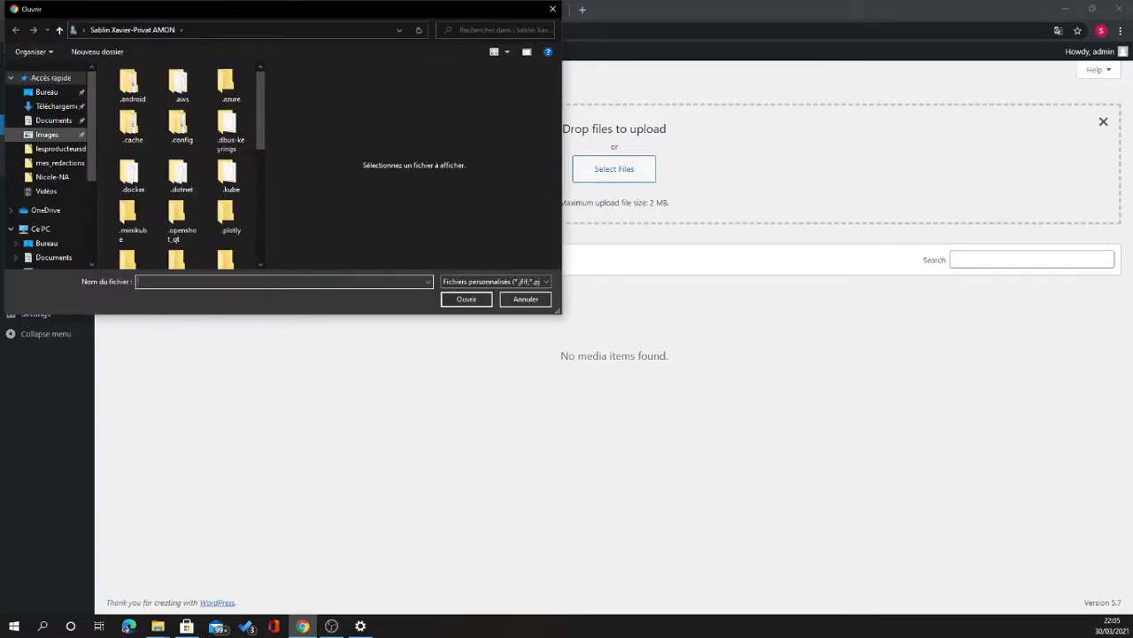
left_click(47, 134)
scroll(178, 203, "down", 1)
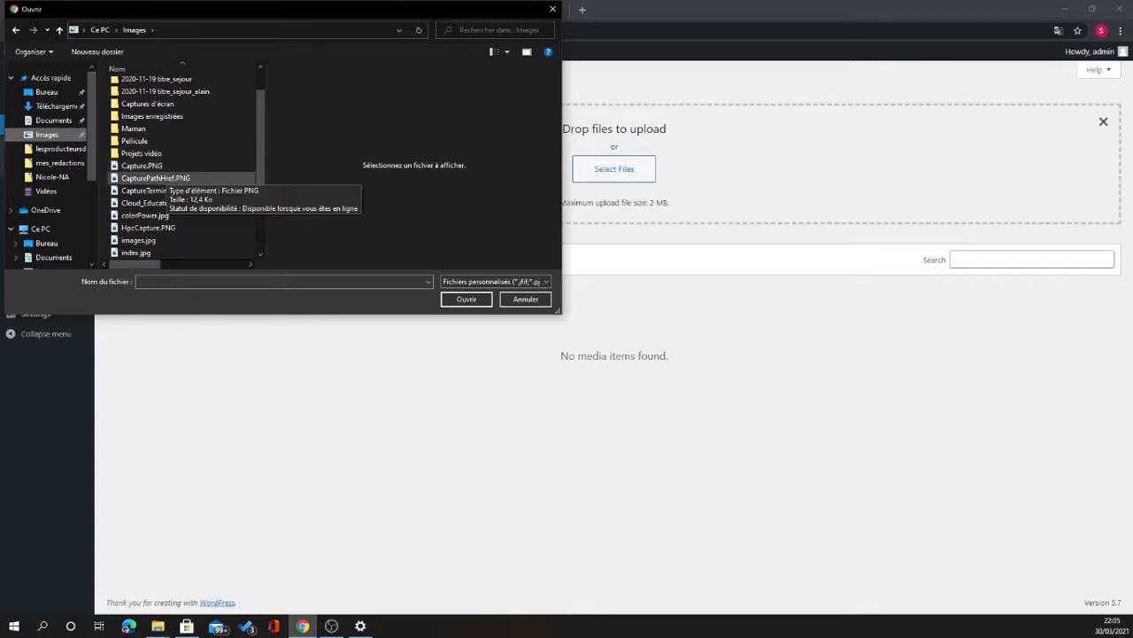
scroll(158, 193, "down", 2)
scroll(157, 194, "up", 1)
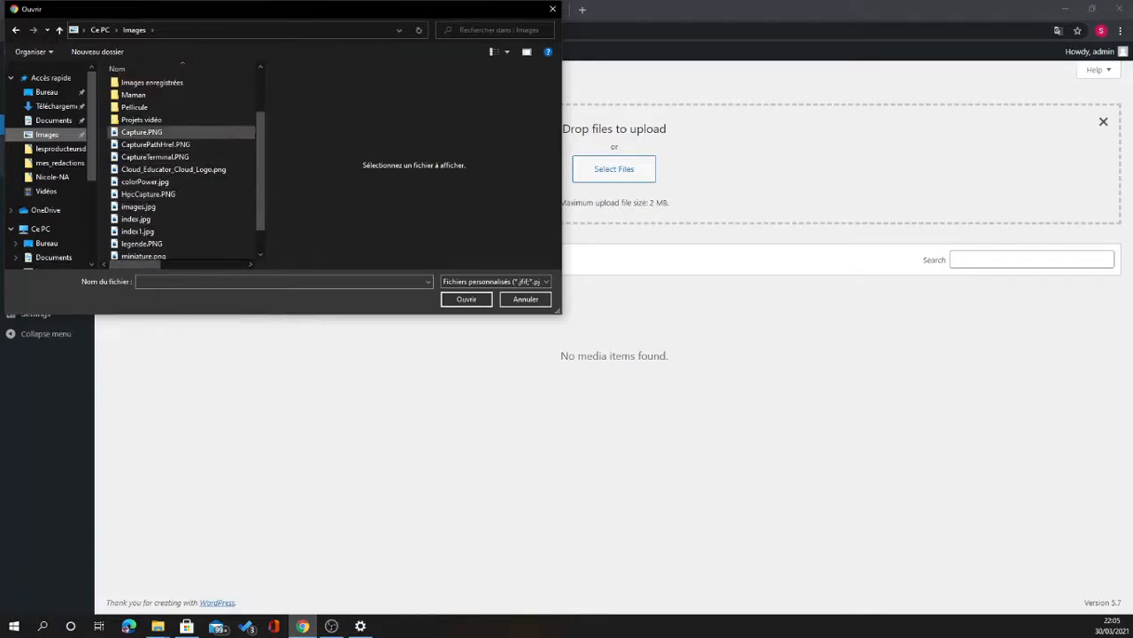
left_click(141, 132)
scroll(151, 213, "down", 1)
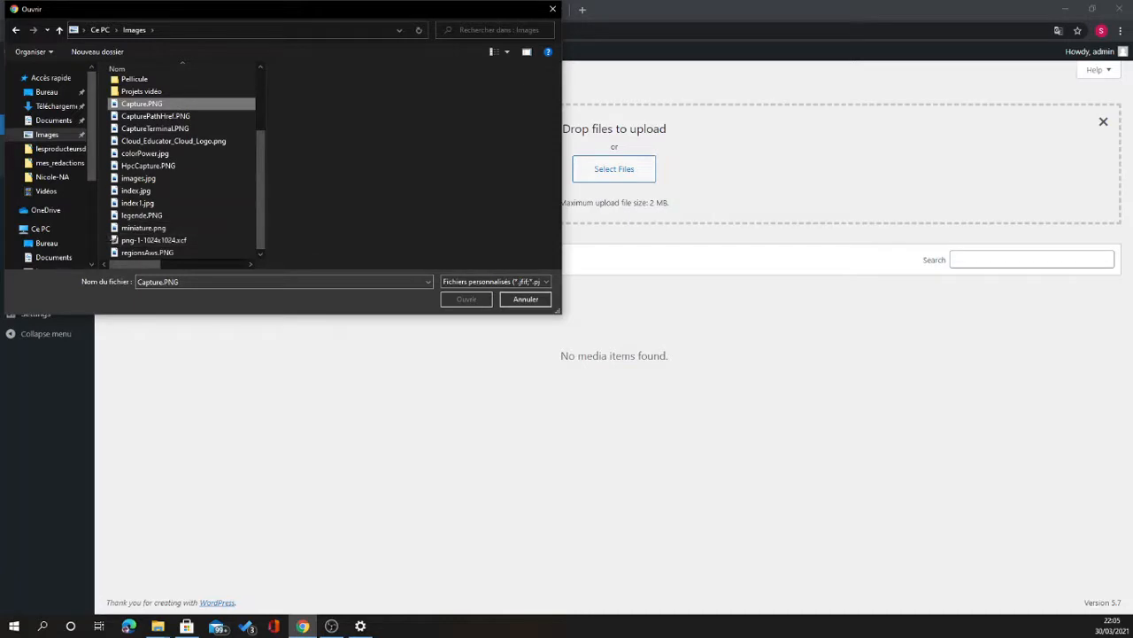
left_click(552, 9)
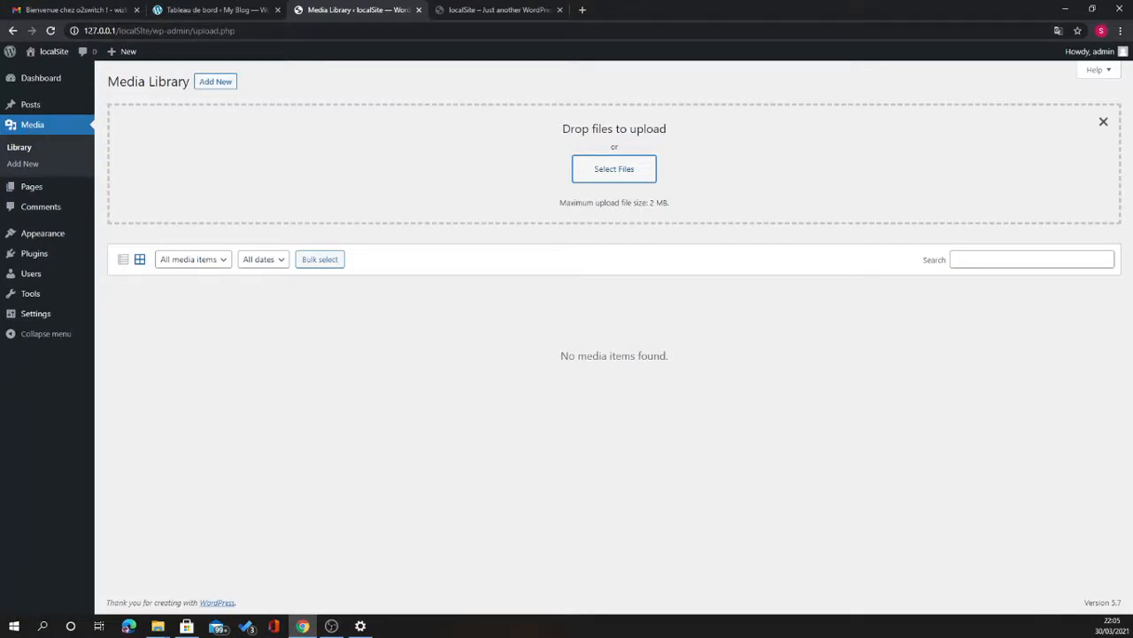
- Create a new page titled "Contact" and place the cursor in its empty first paragraph
mouse_move(31, 187)
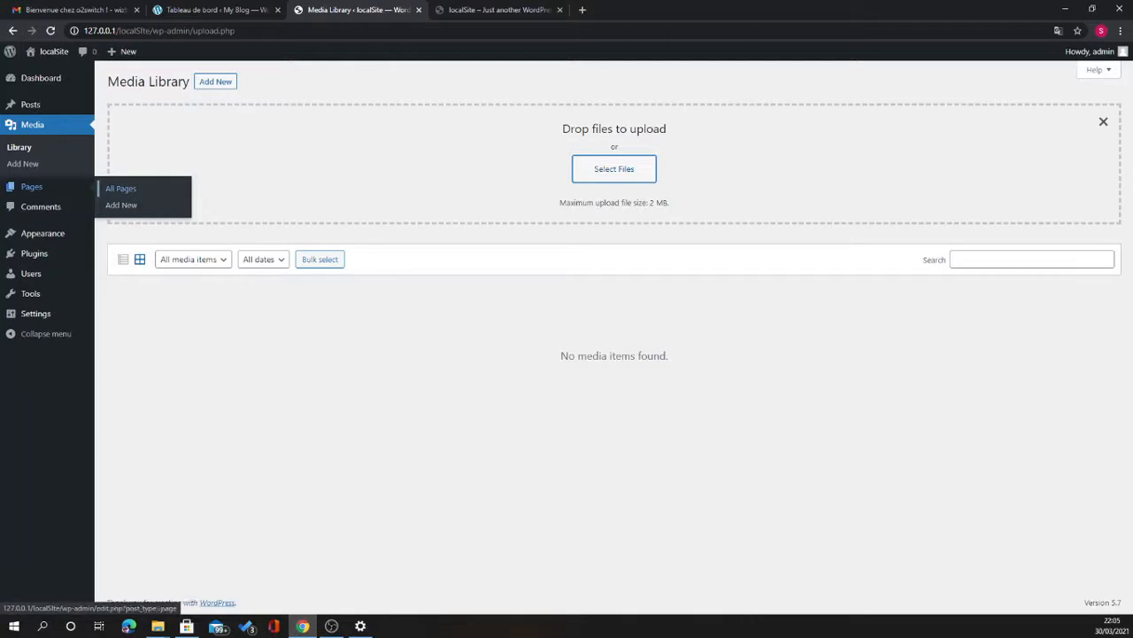
left_click(120, 187)
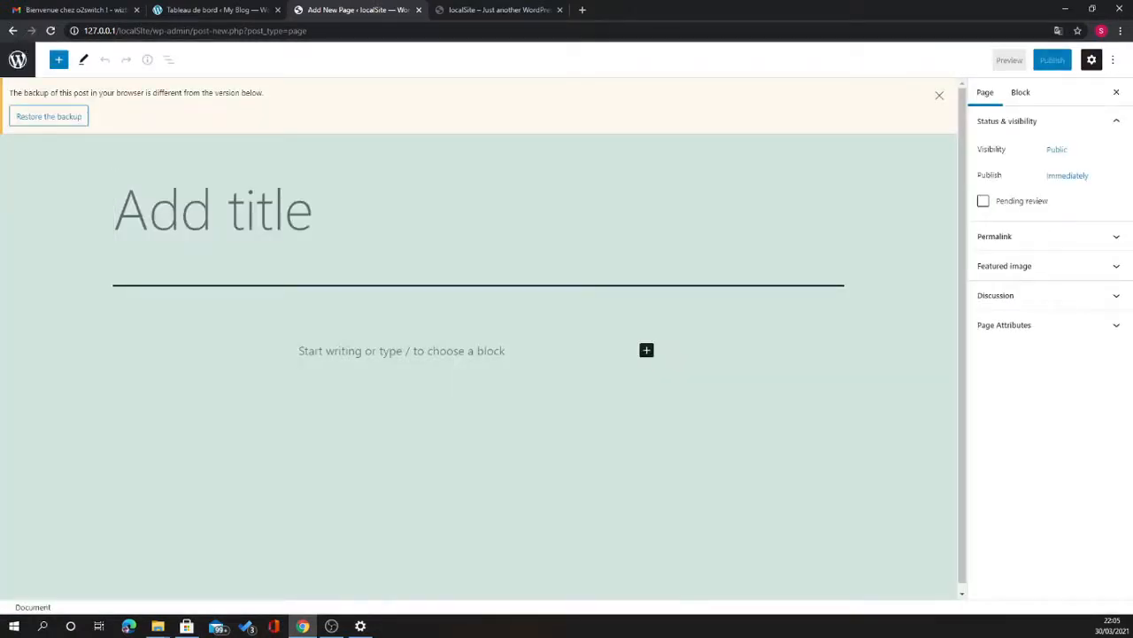
type("A")
key("BackSpace")
type("Contact")
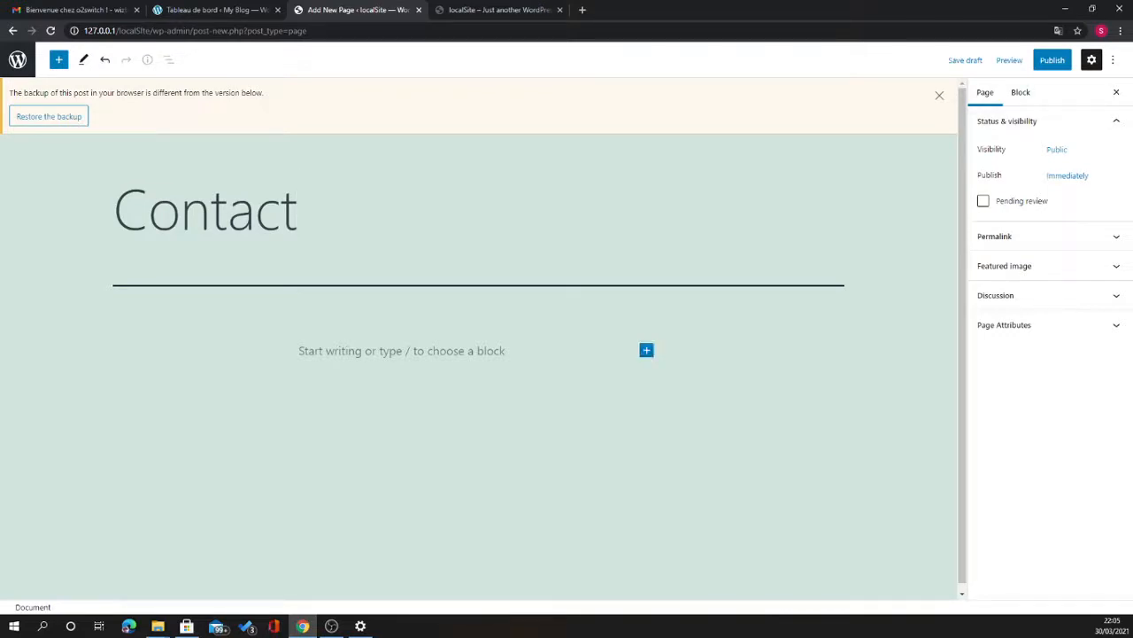
left_click(646, 349)
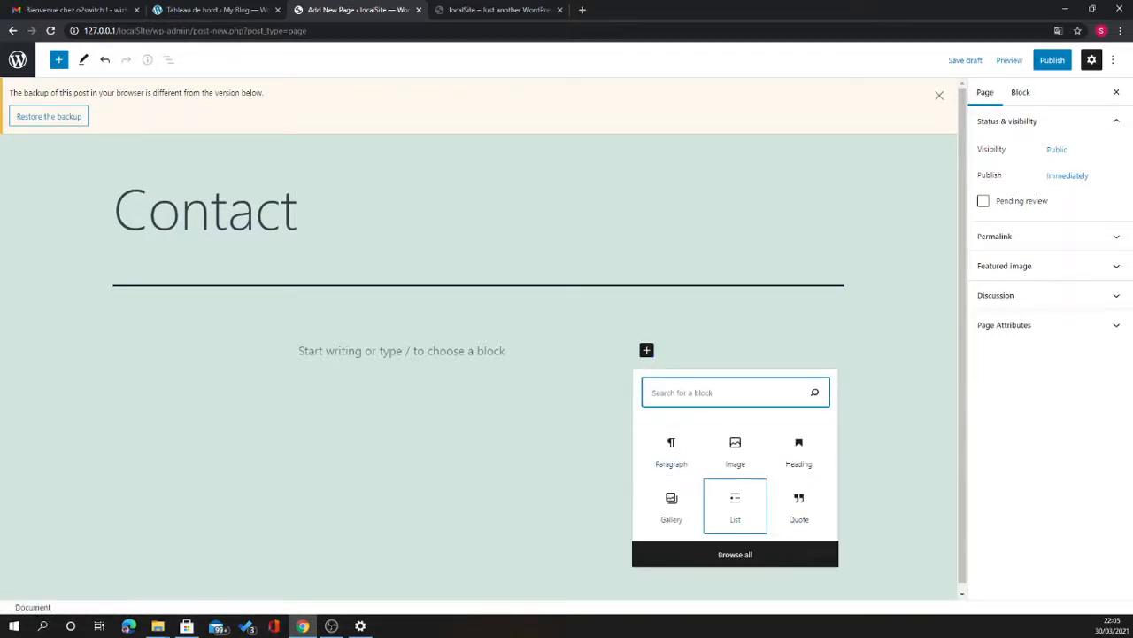
left_click(402, 350)
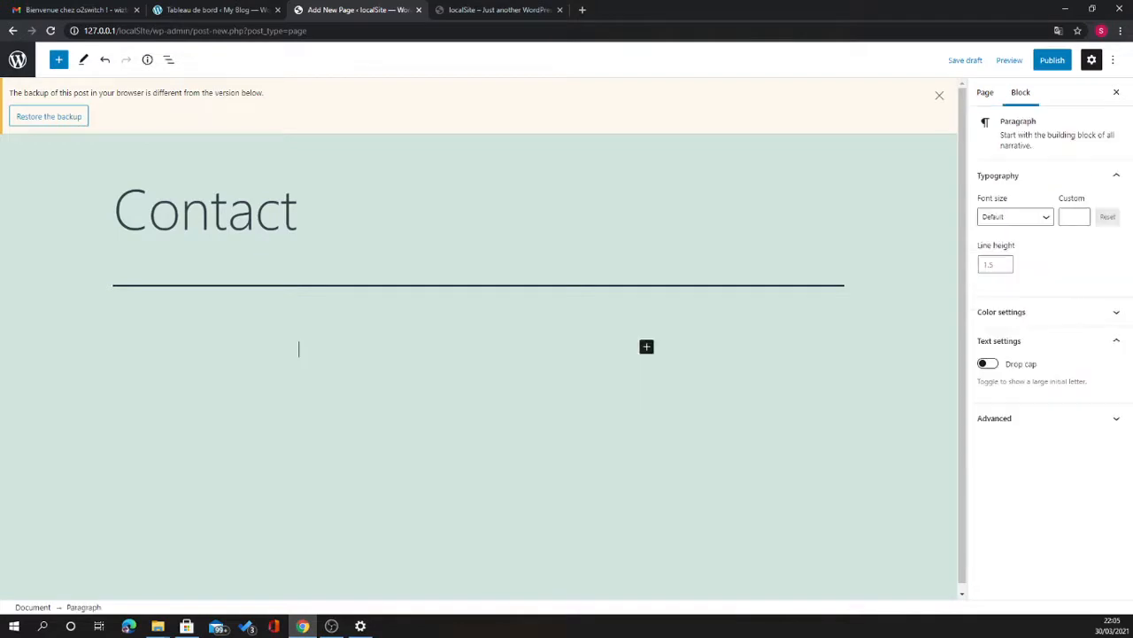
- Publish the Contact page with public visibility, close the publishing checks and return to the list of pages
left_click(1052, 60)
left_click(1013, 59)
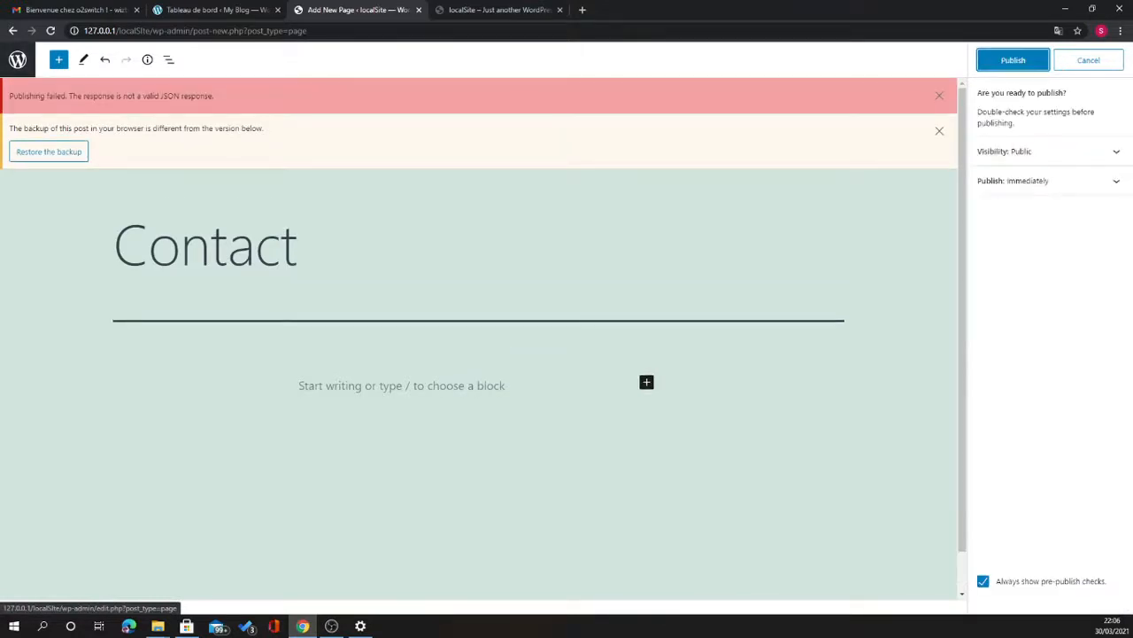
left_click(939, 95)
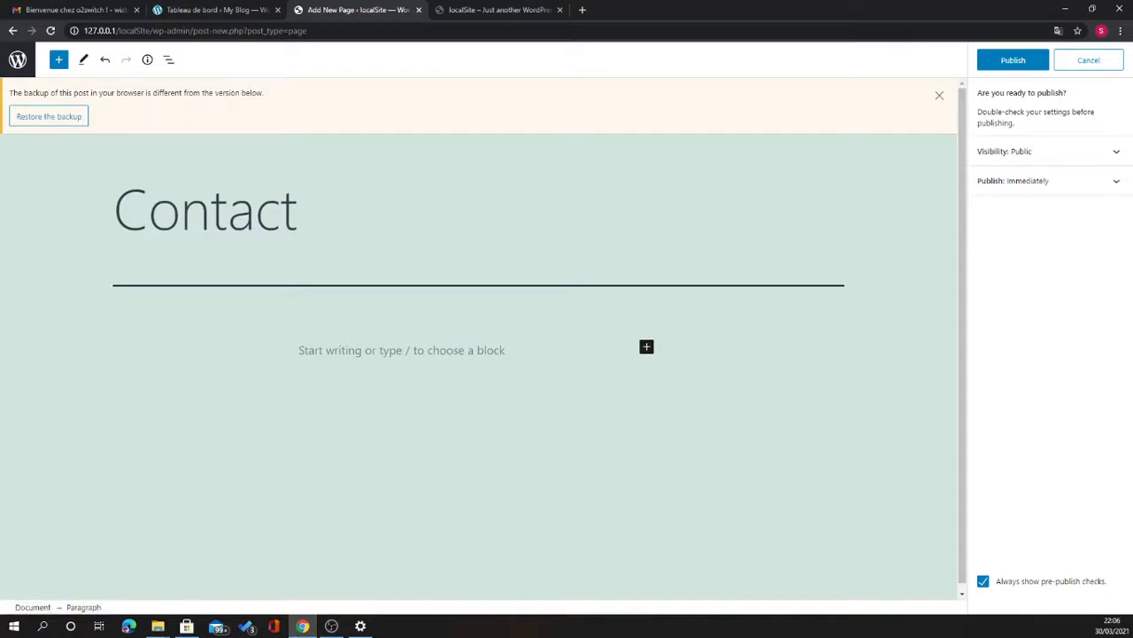
left_click(1089, 61)
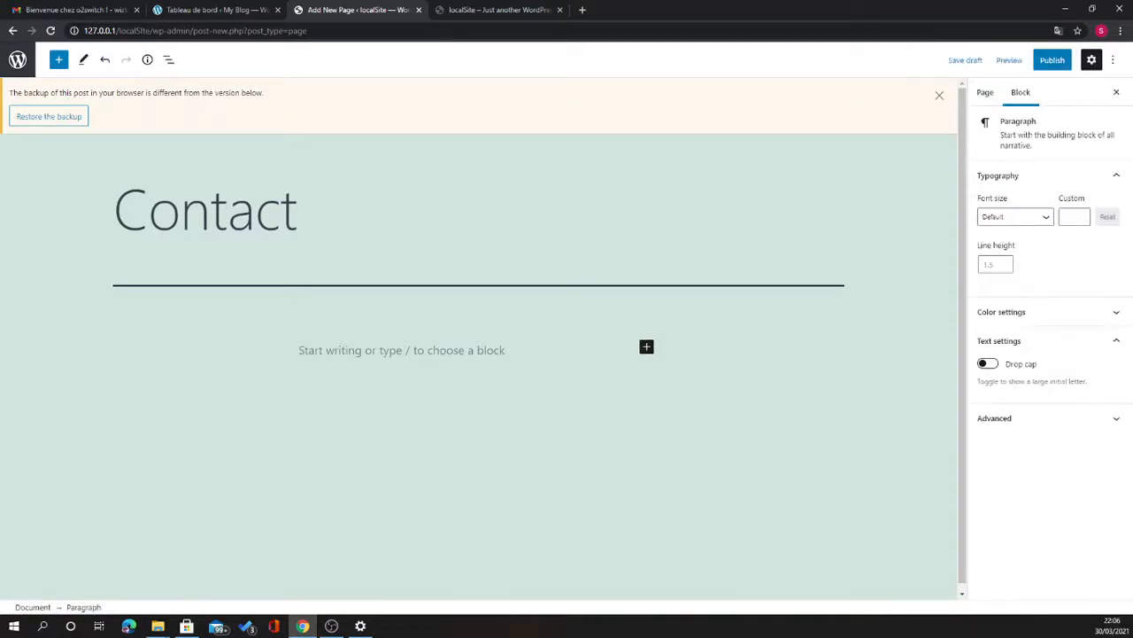
left_click(18, 59)
key("Return")
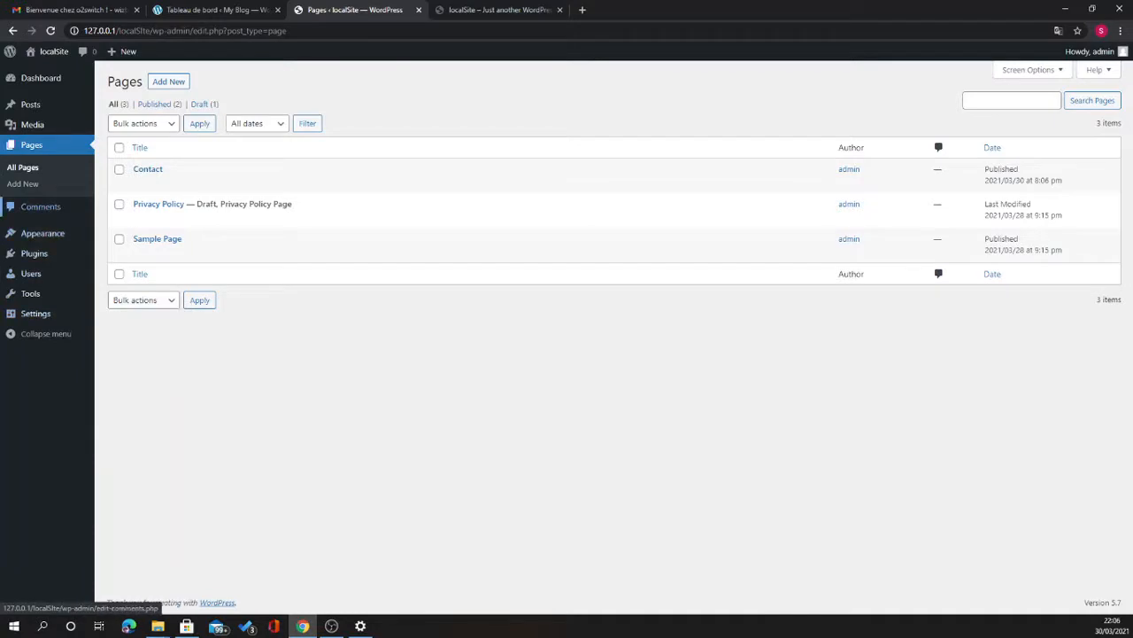
- Review the comments list and look over the public home page's posts and recent comments before returning to the comments
left_click(40, 207)
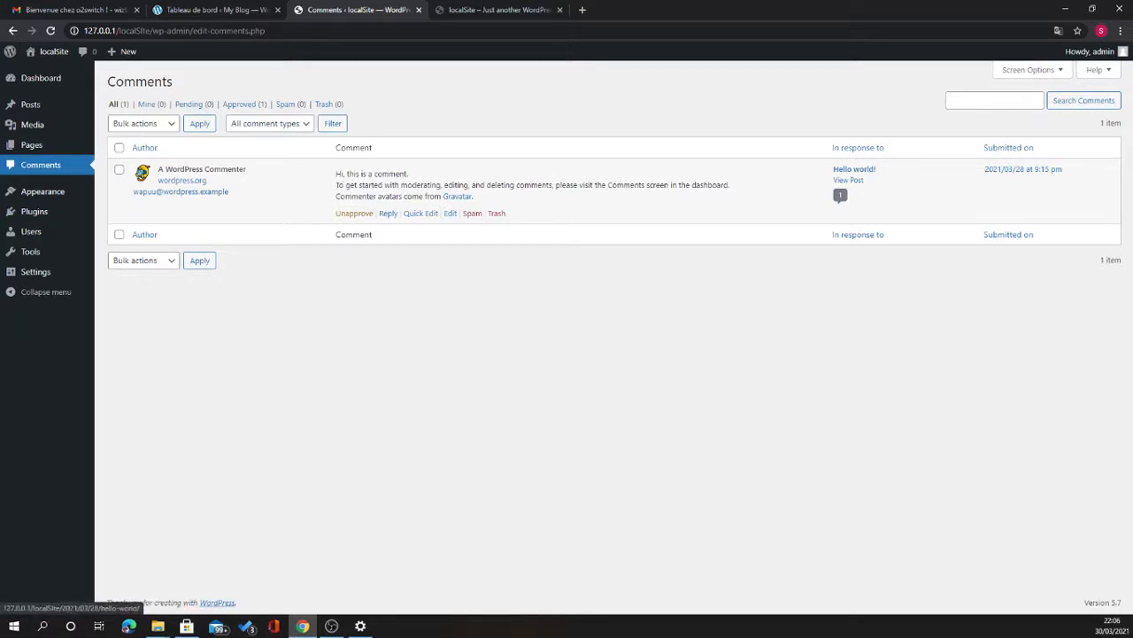
left_click(496, 10)
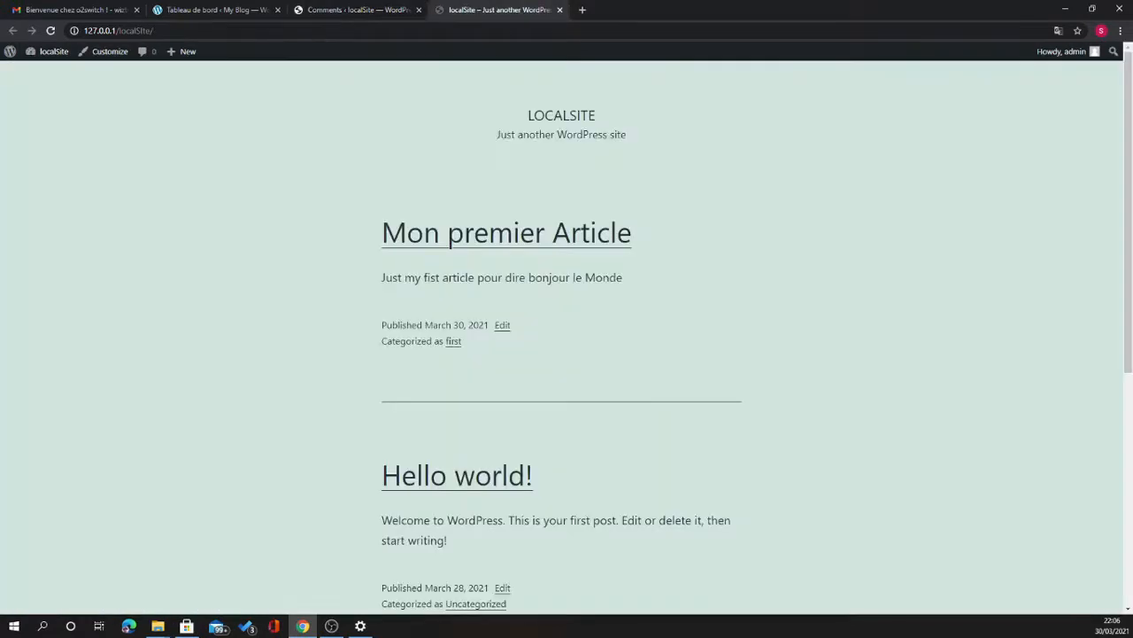
scroll(567, 337, "down", 4)
scroll(502, 293, "up", 1)
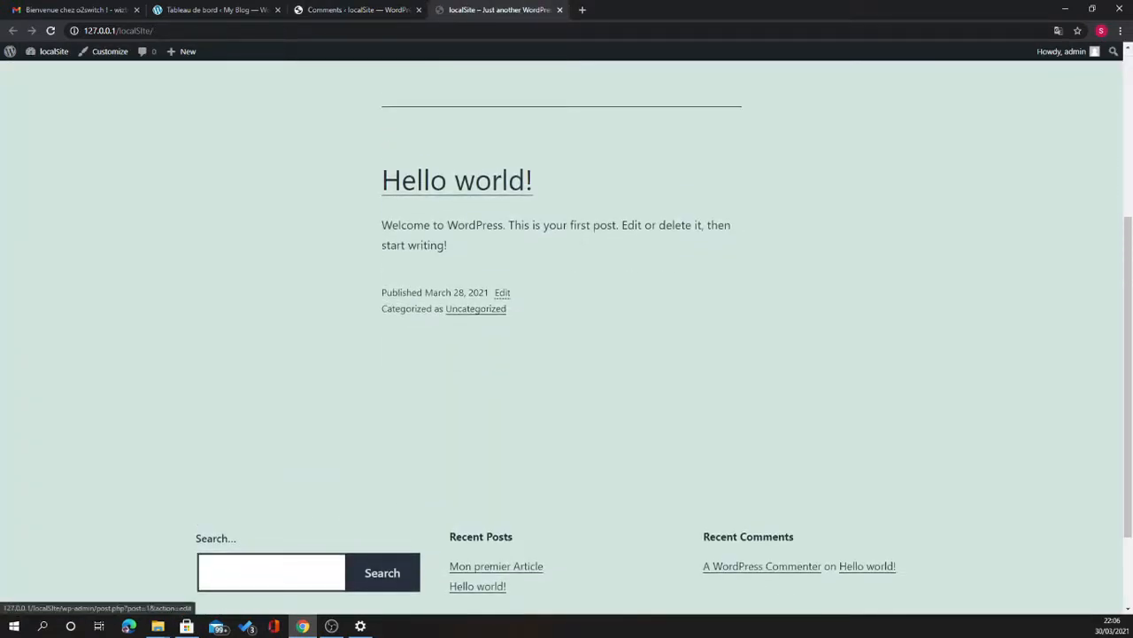
scroll(502, 292, "up", 1)
scroll(502, 292, "down", 1)
scroll(502, 292, "up", 3)
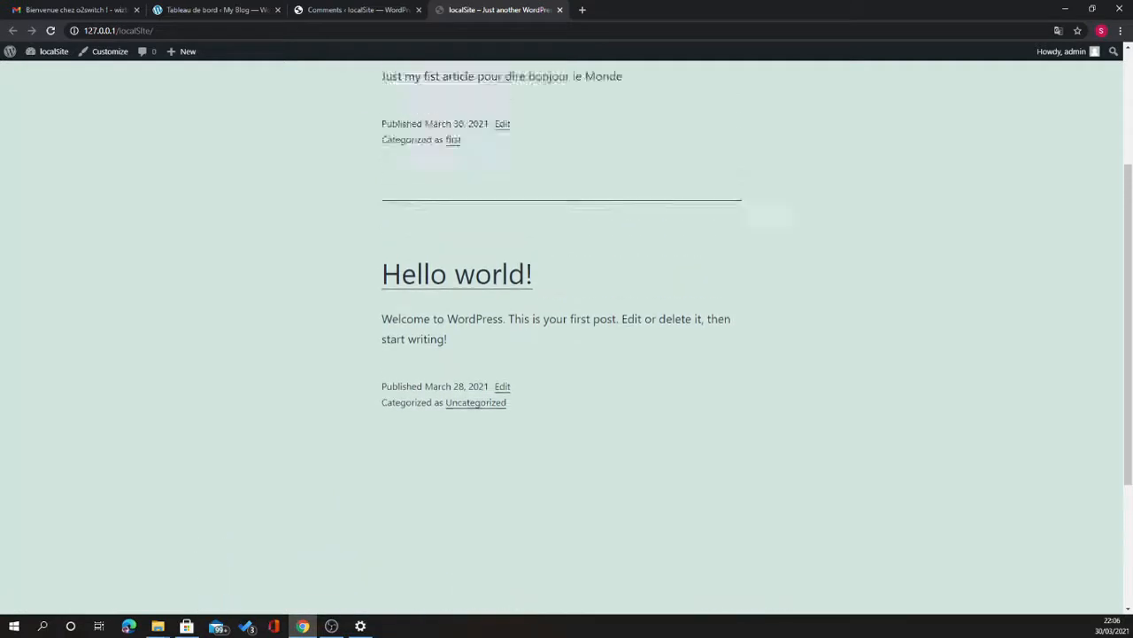
scroll(566, 336, "up", 2)
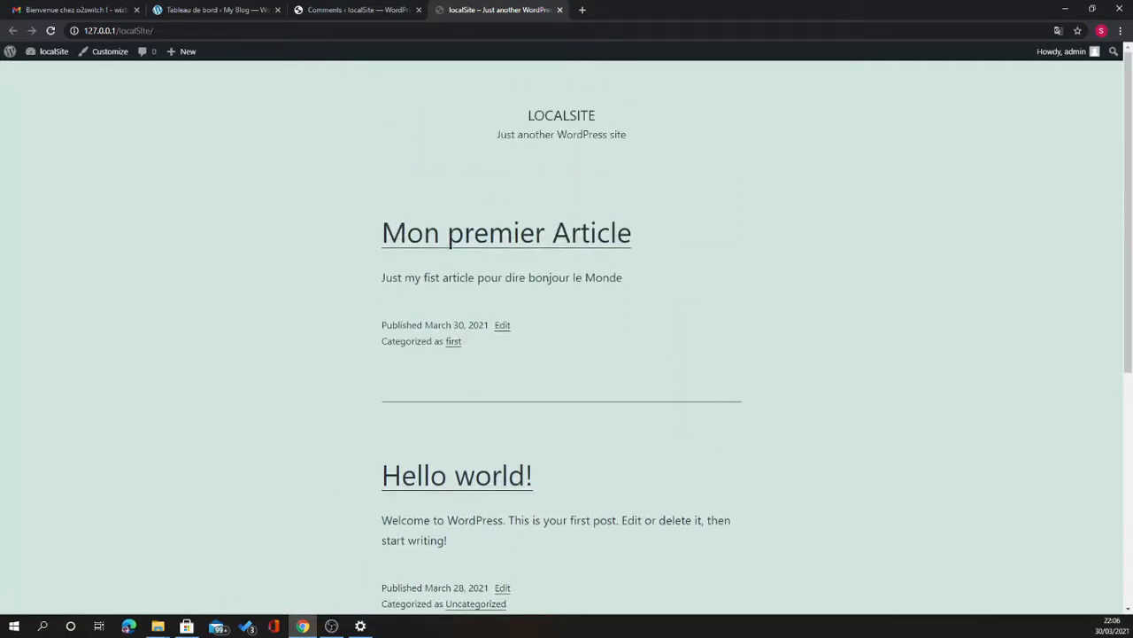
scroll(567, 337, "down", 5)
scroll(567, 336, "up", 5)
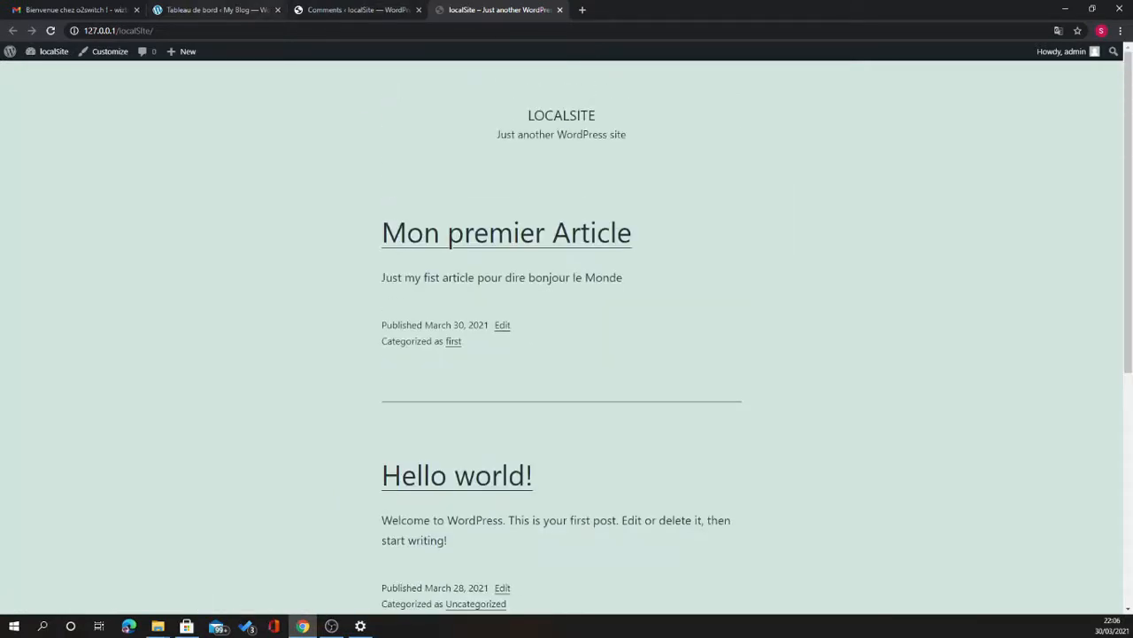
left_click(337, 10)
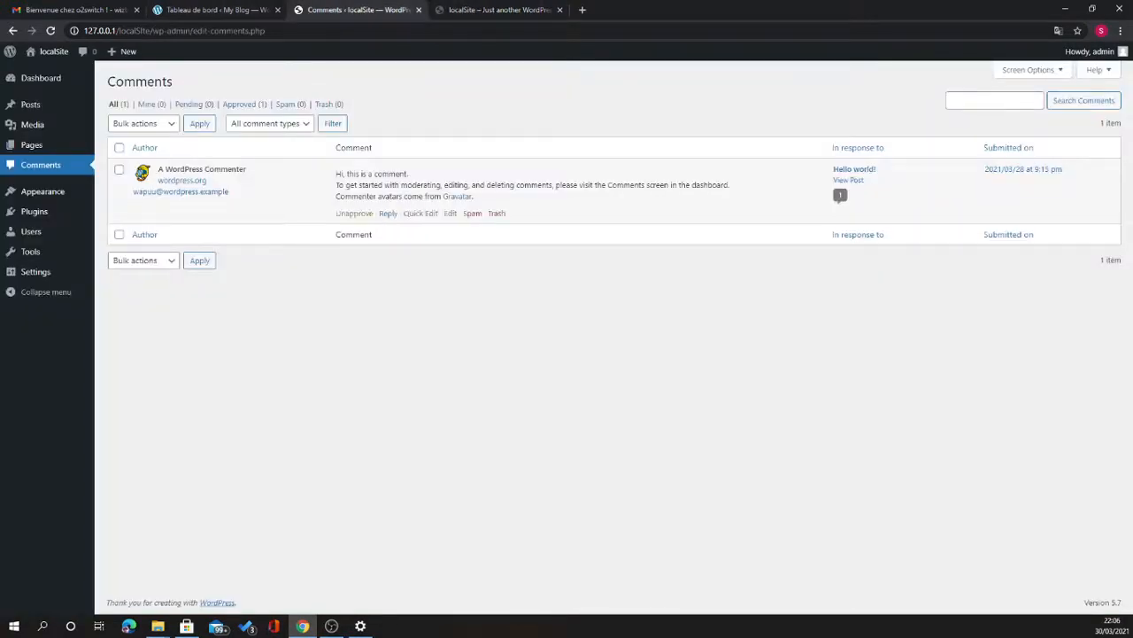
- Activate the installed Twenty Twenty theme for the site
mouse_move(42, 191)
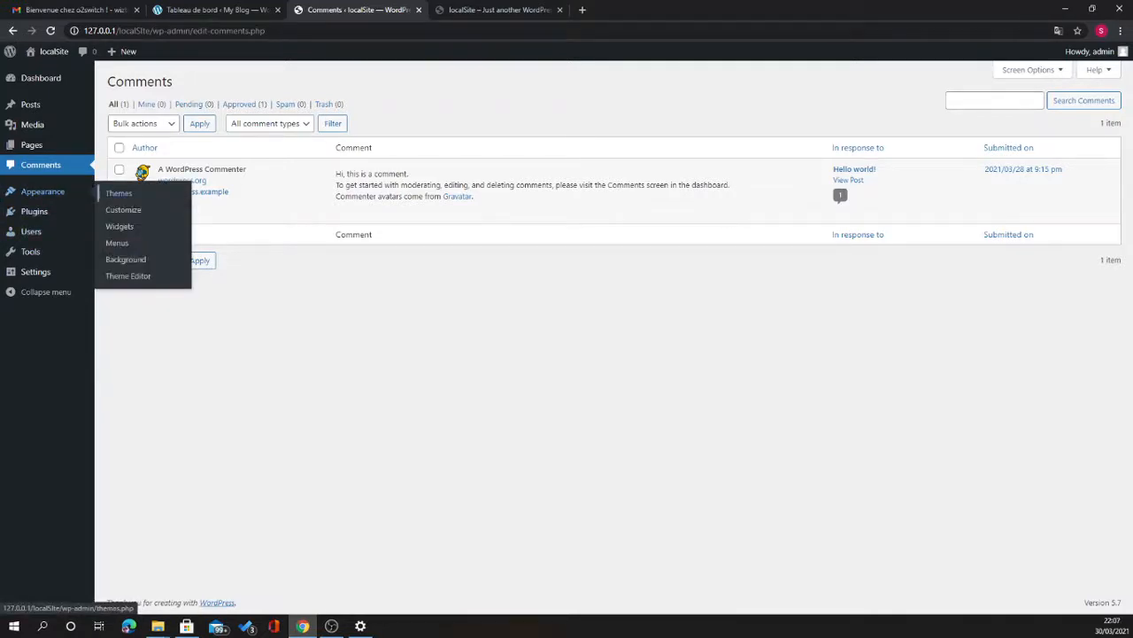
left_click(119, 193)
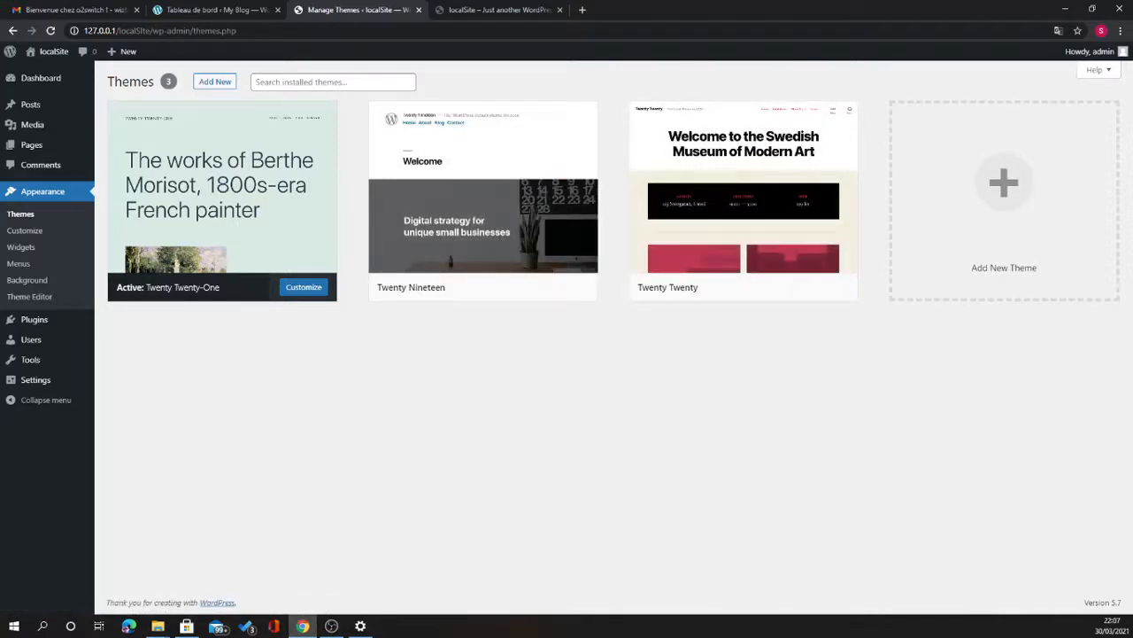
mouse_move(769, 287)
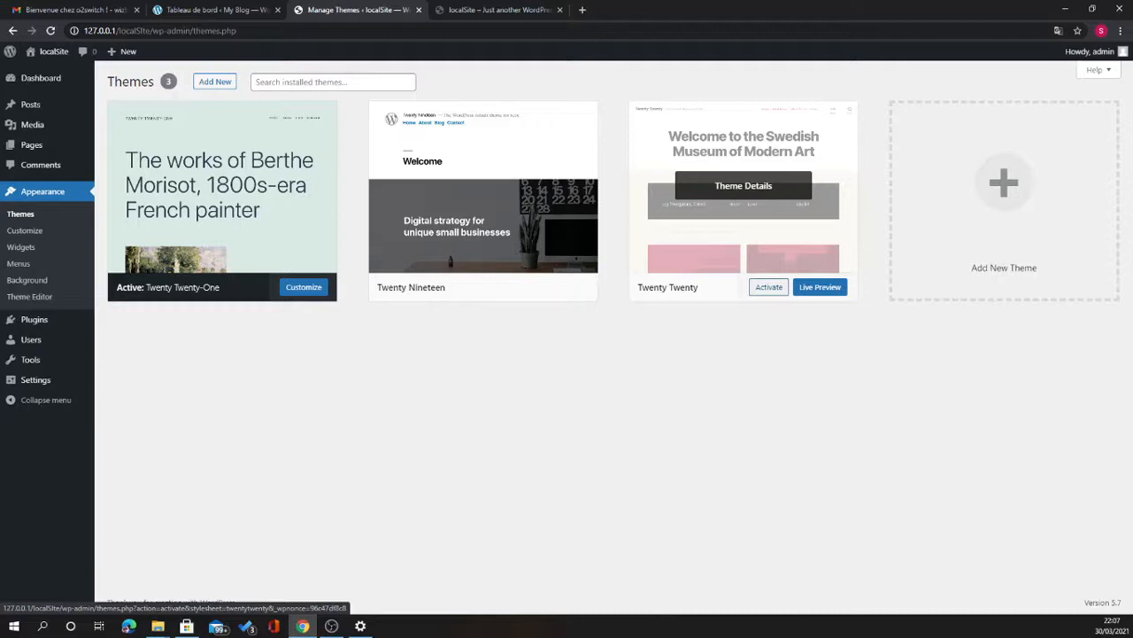
left_click(769, 287)
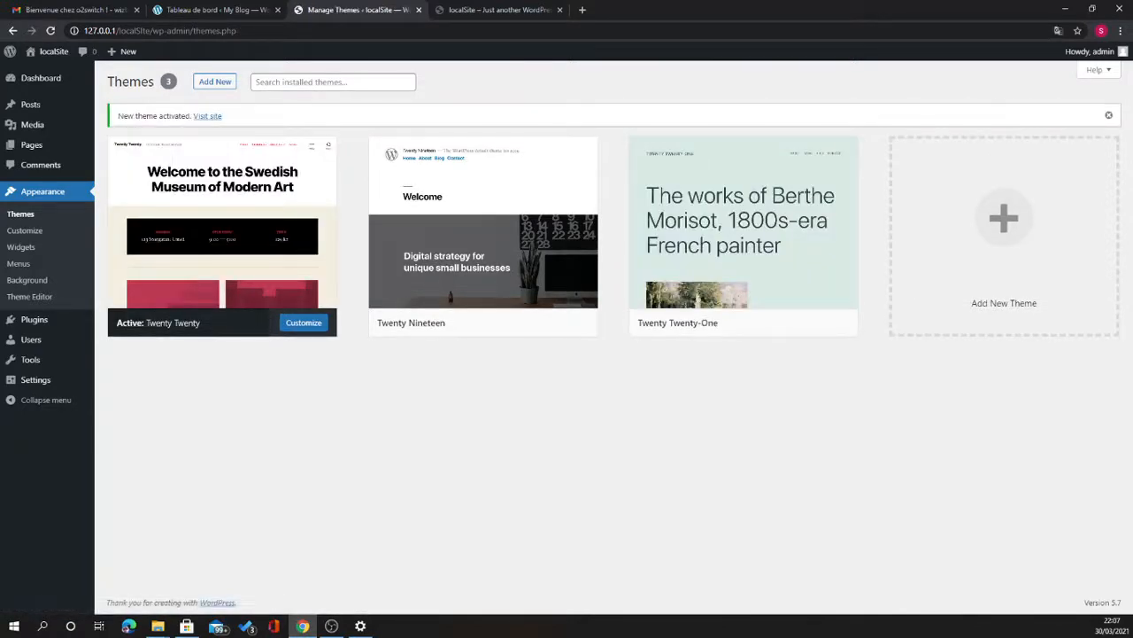
- Reload the public home page to examine its new design, and go back to theme management
left_click(500, 9)
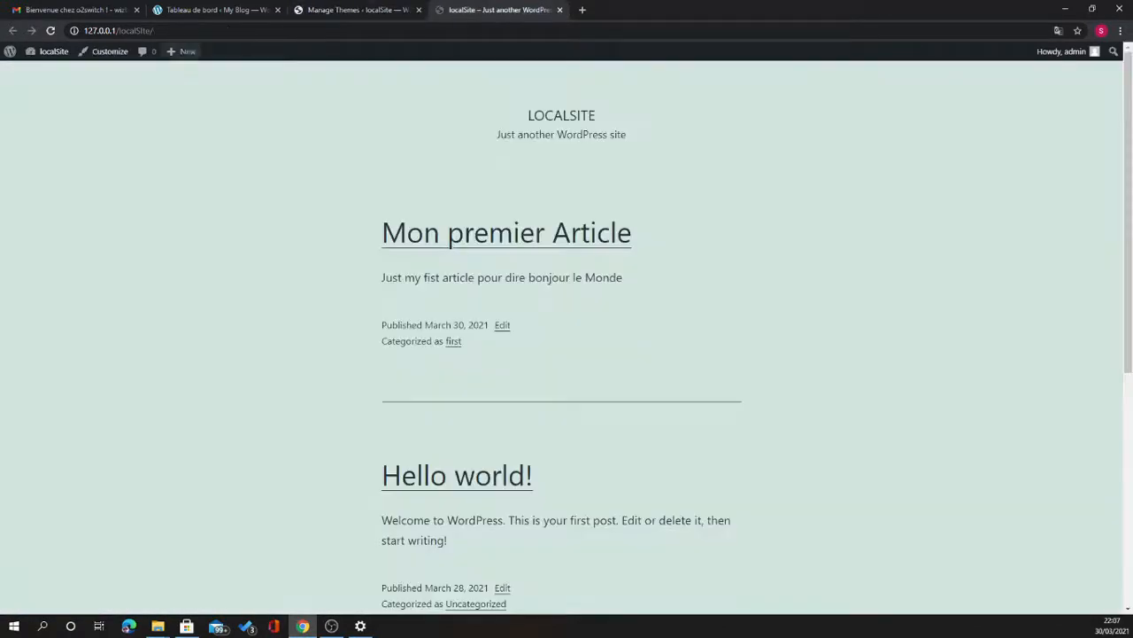
mouse_move(52, 51)
key("F5")
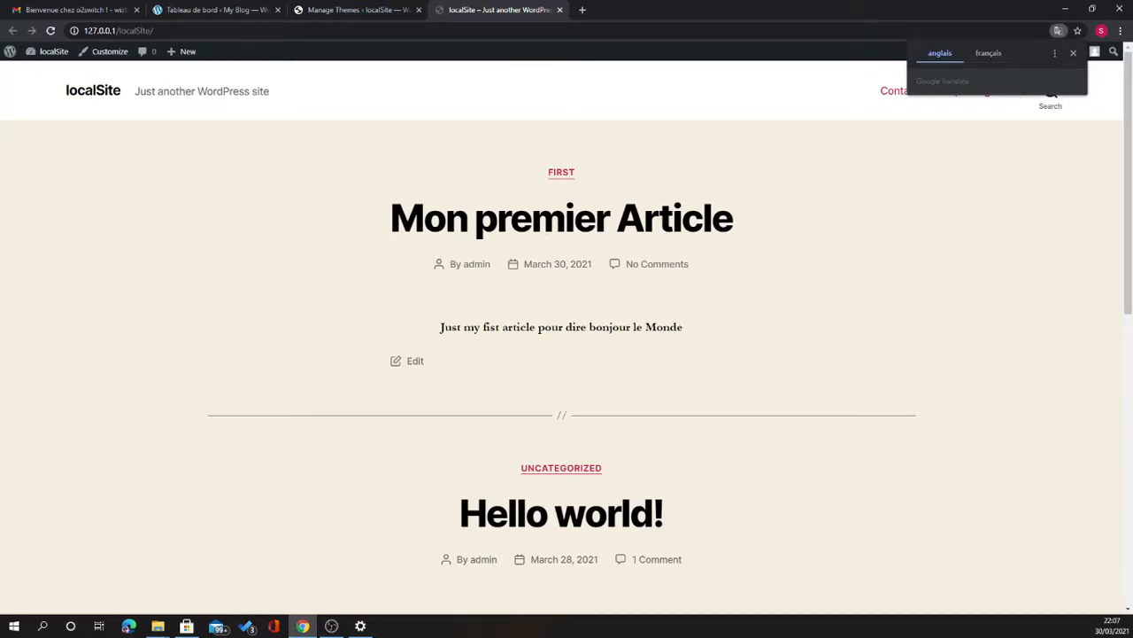
scroll(566, 336, "down", 7)
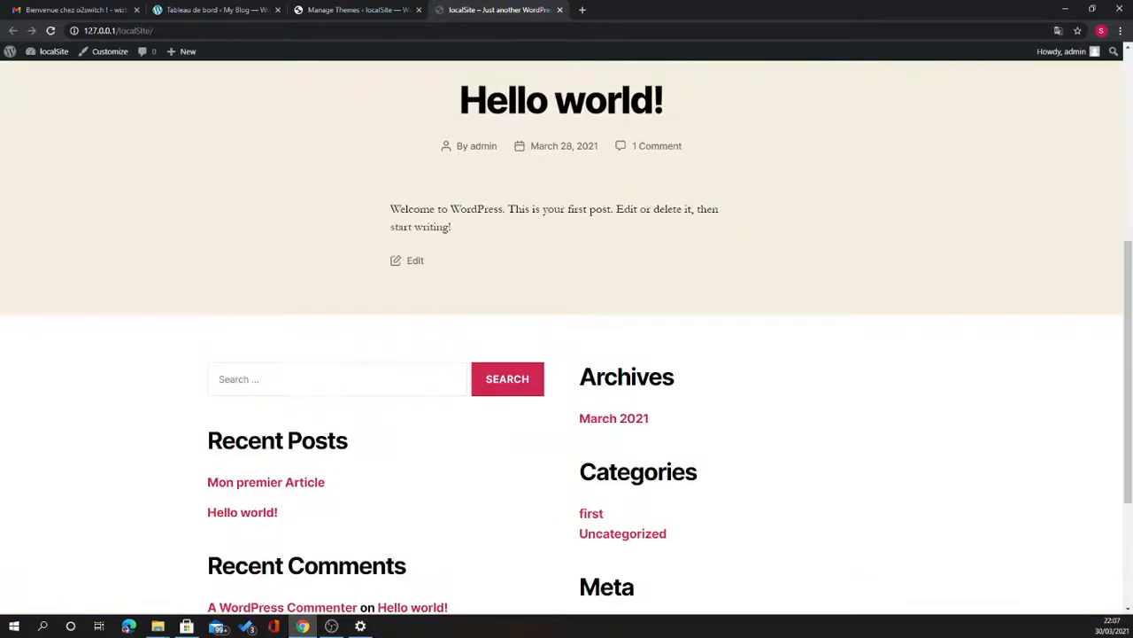
scroll(567, 336, "up", 5)
scroll(567, 337, "up", 3)
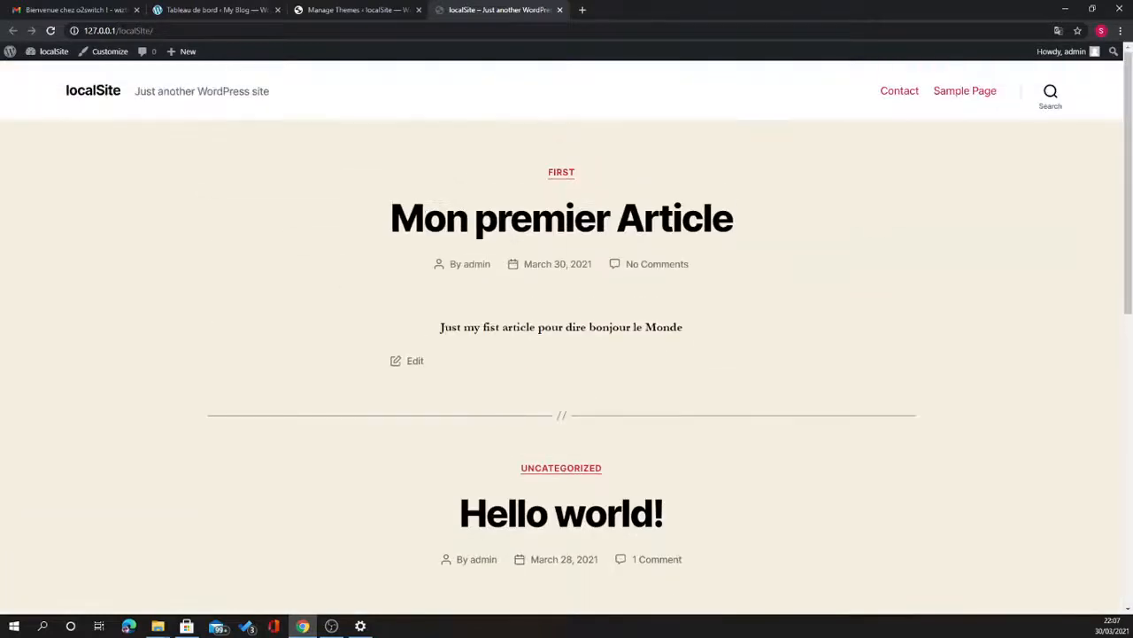
left_click(356, 10)
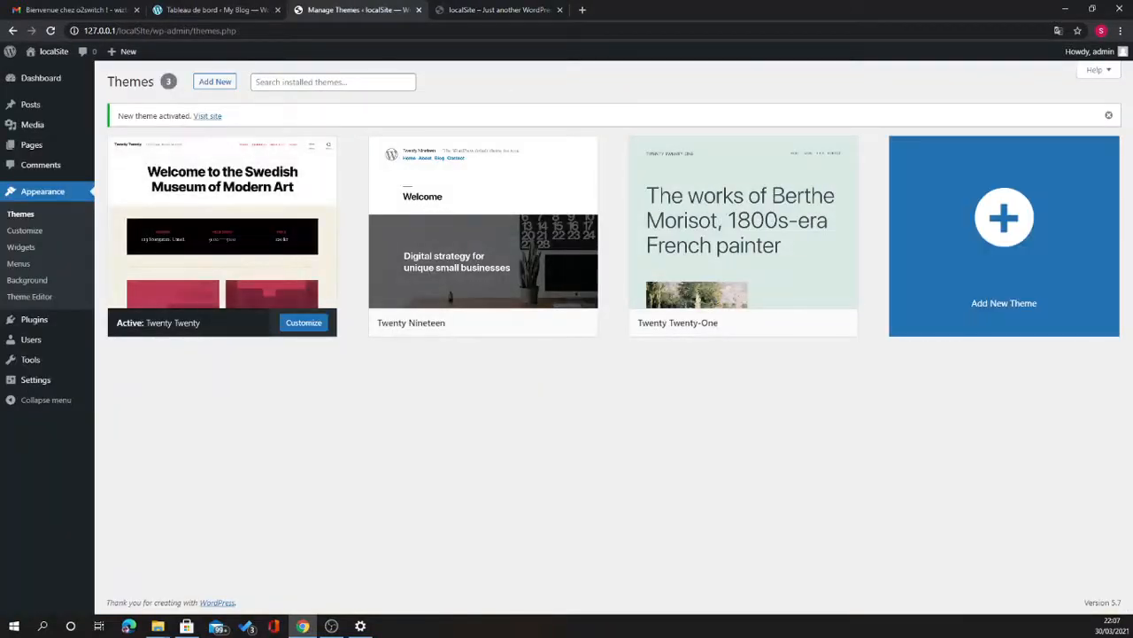
- Browse the featured themes available for adding to the site
left_click(1004, 236)
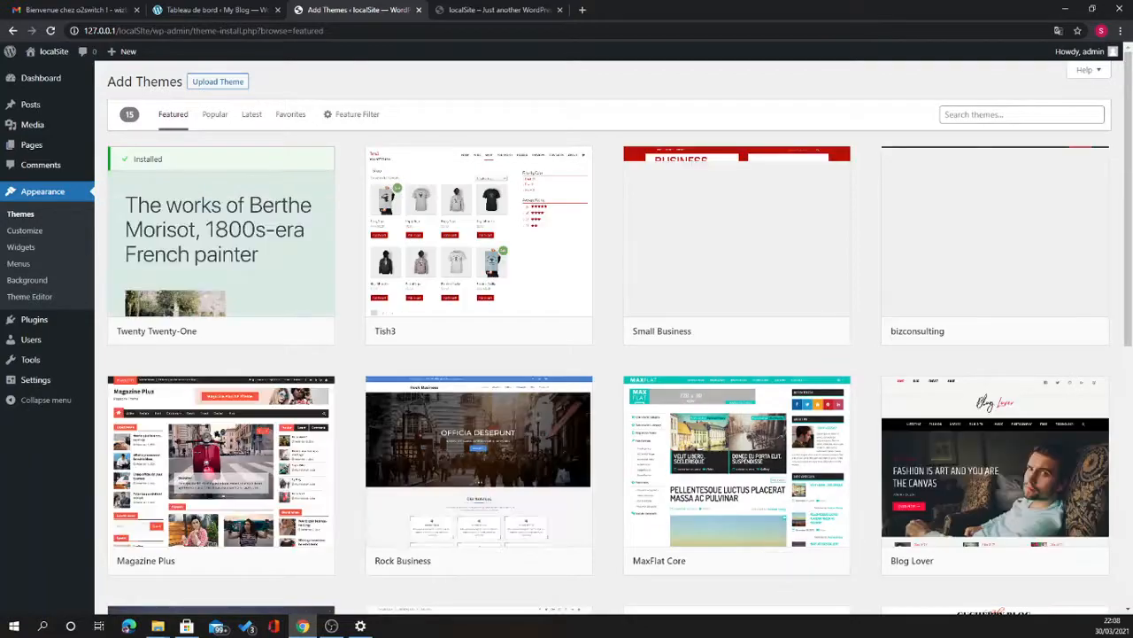
scroll(609, 336, "down", 4)
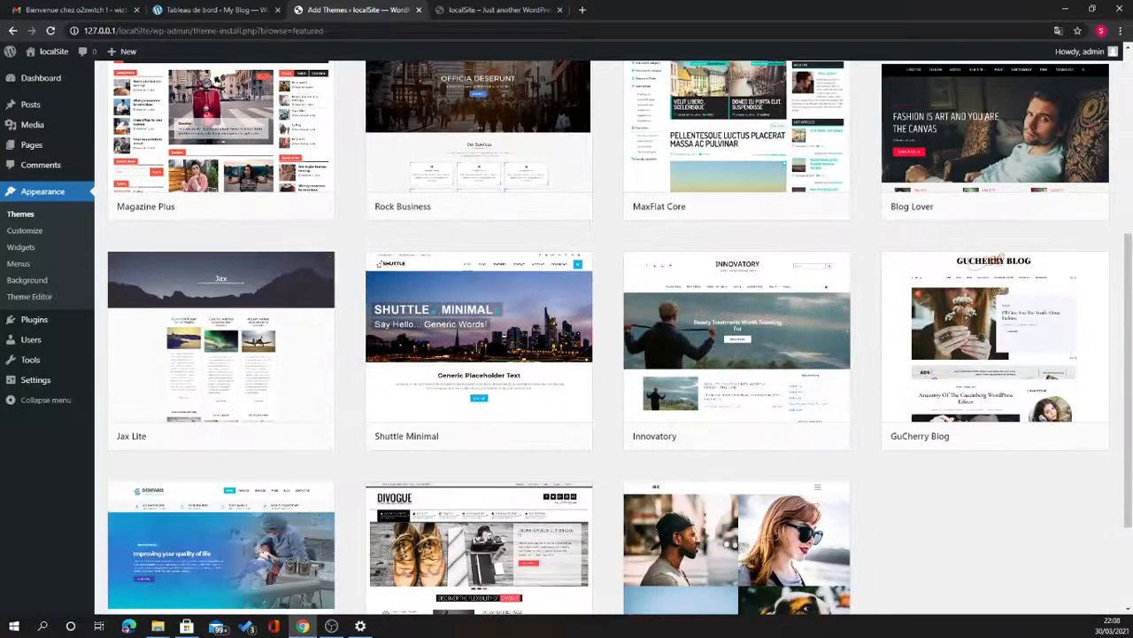
scroll(737, 416, "down", 2)
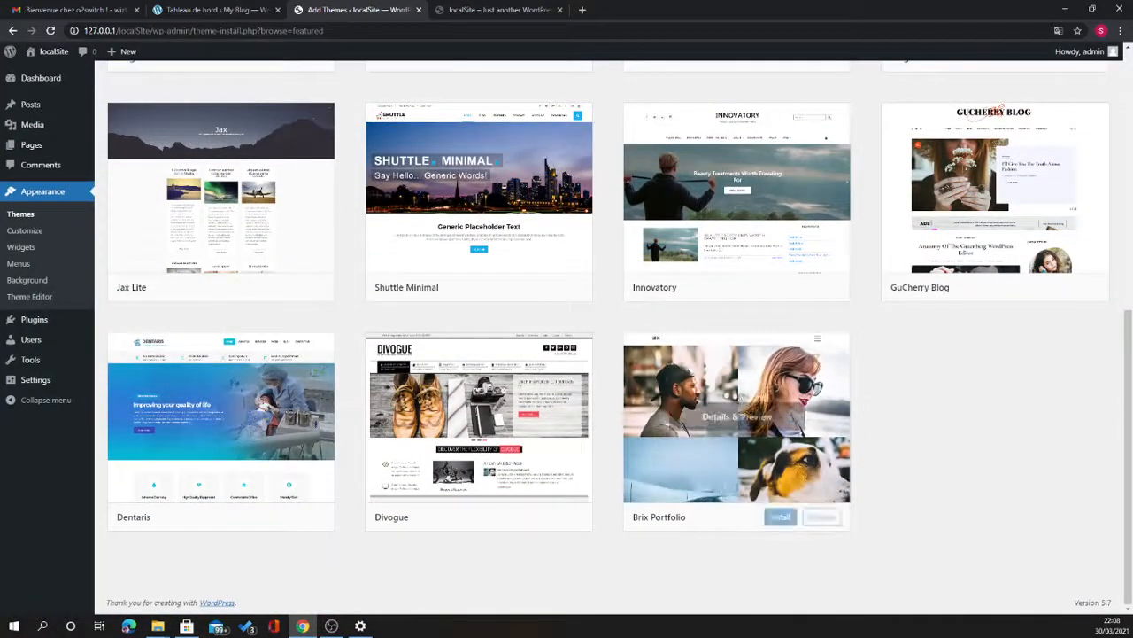
scroll(737, 416, "up", 6)
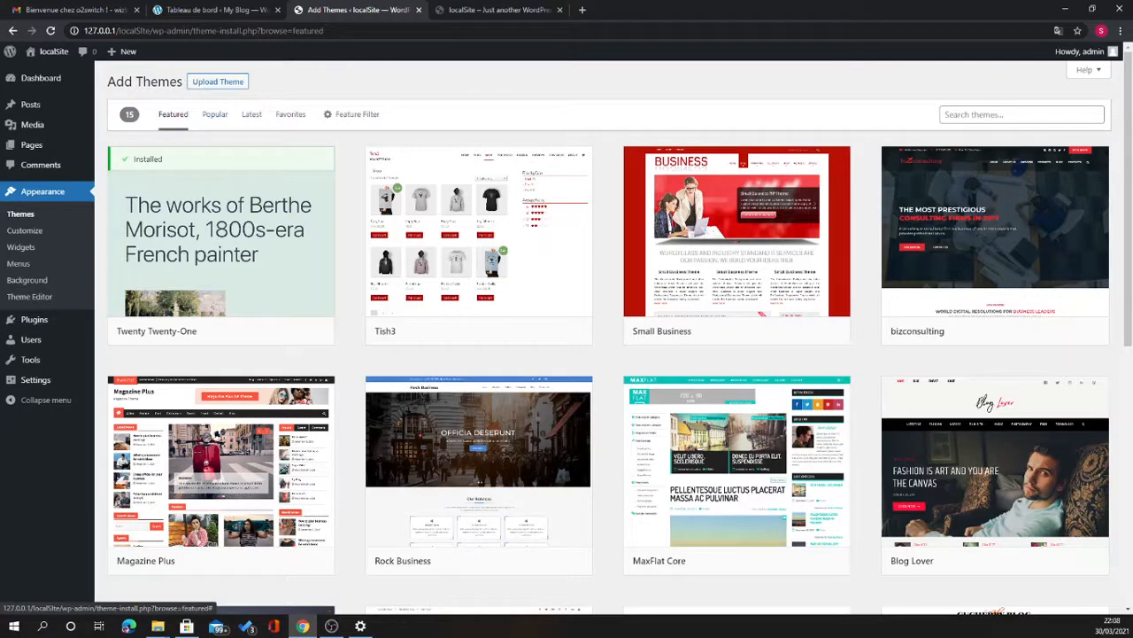
scroll(567, 337, "down", 6)
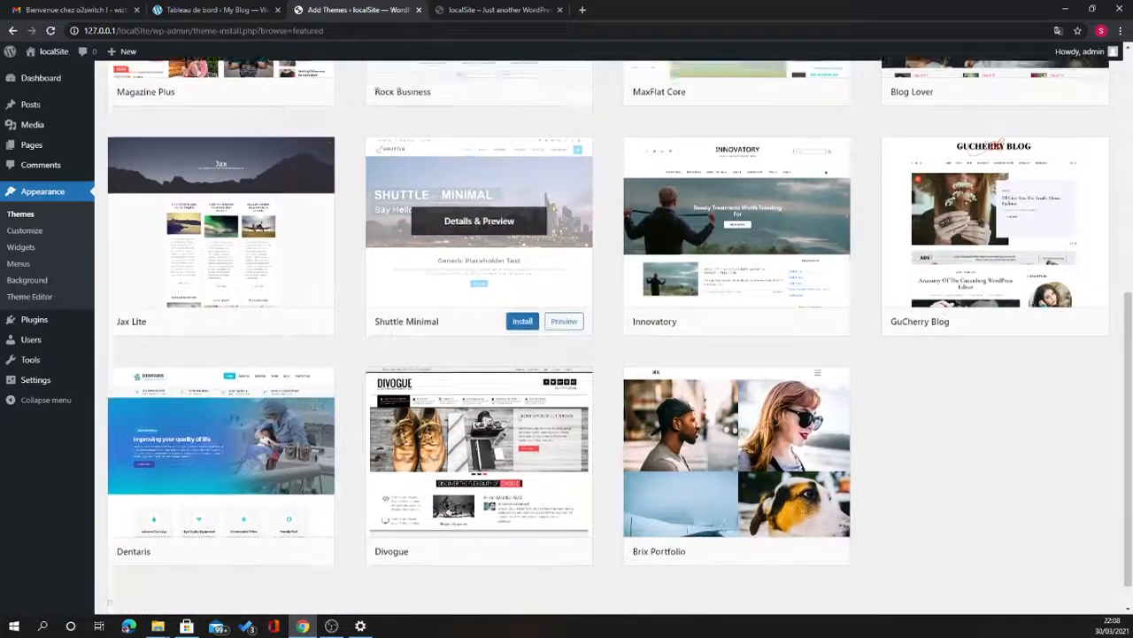
scroll(567, 337, "up", 6)
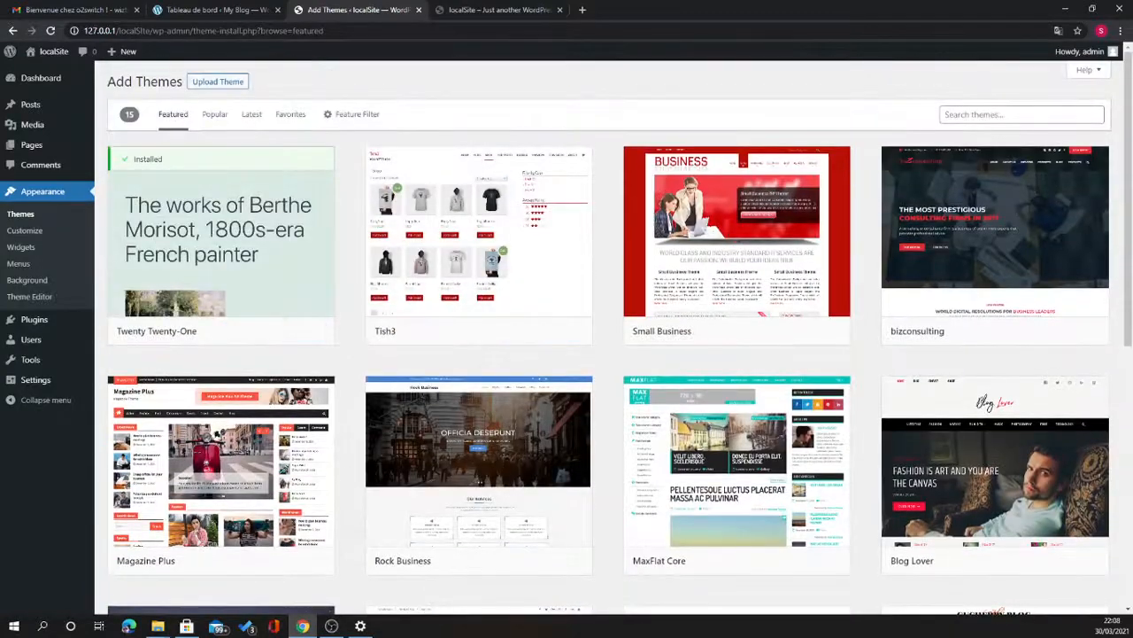
- Search the available themes for "astra" and try to install the Astra theme
left_click(1022, 115)
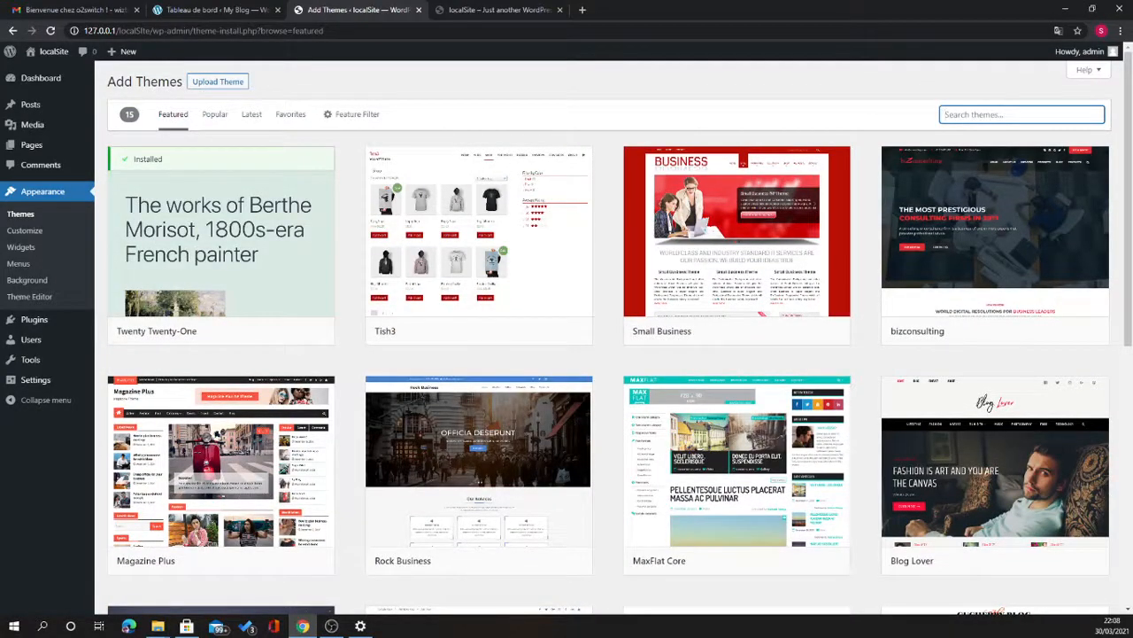
type("astra")
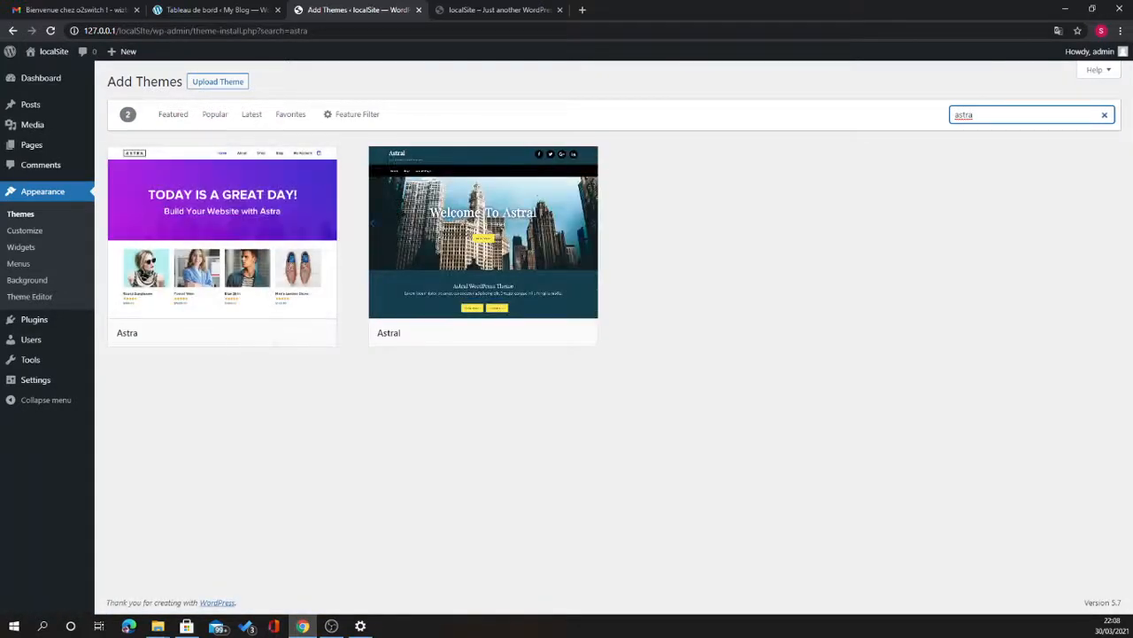
left_click(266, 332)
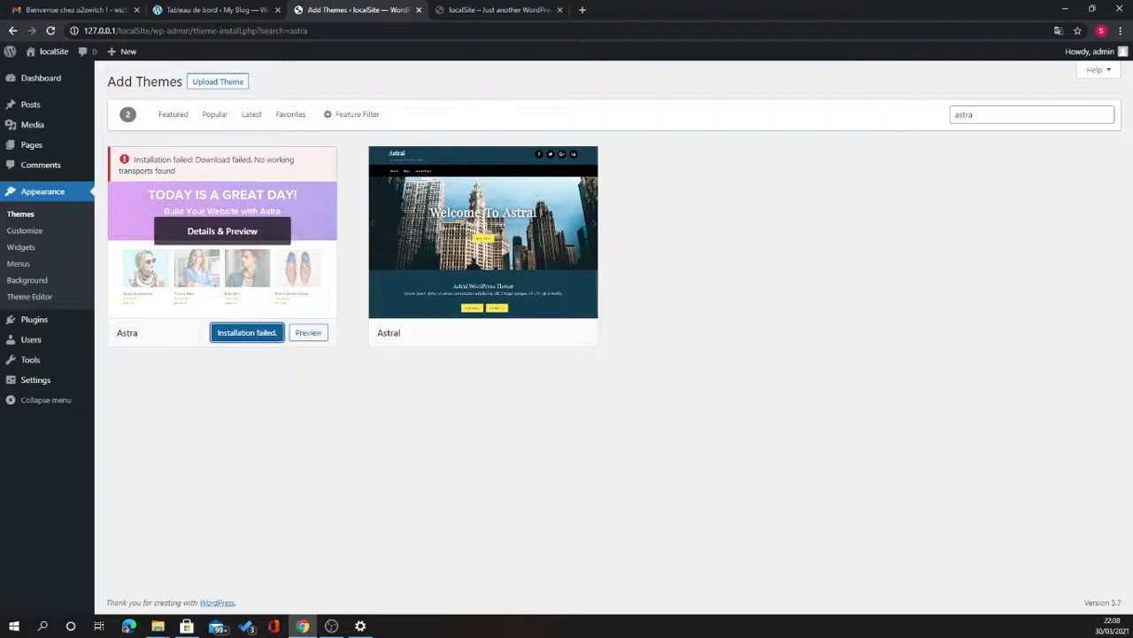
left_click(248, 333)
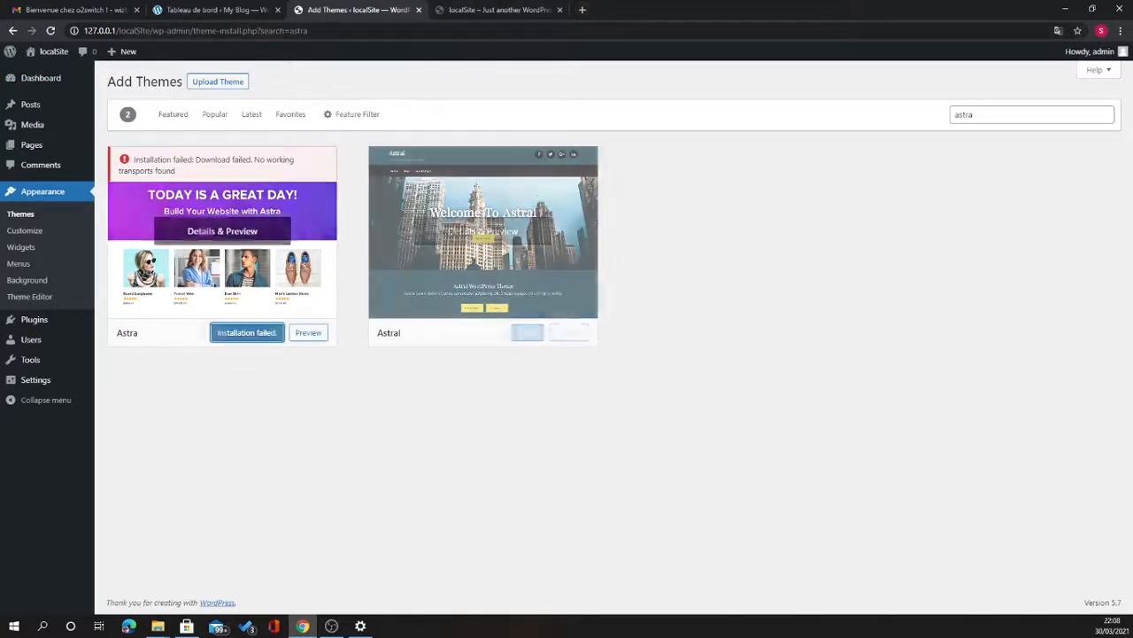
- Open wordpress.org in a new browser tab and go to its theme directory
key("ctrl+t")
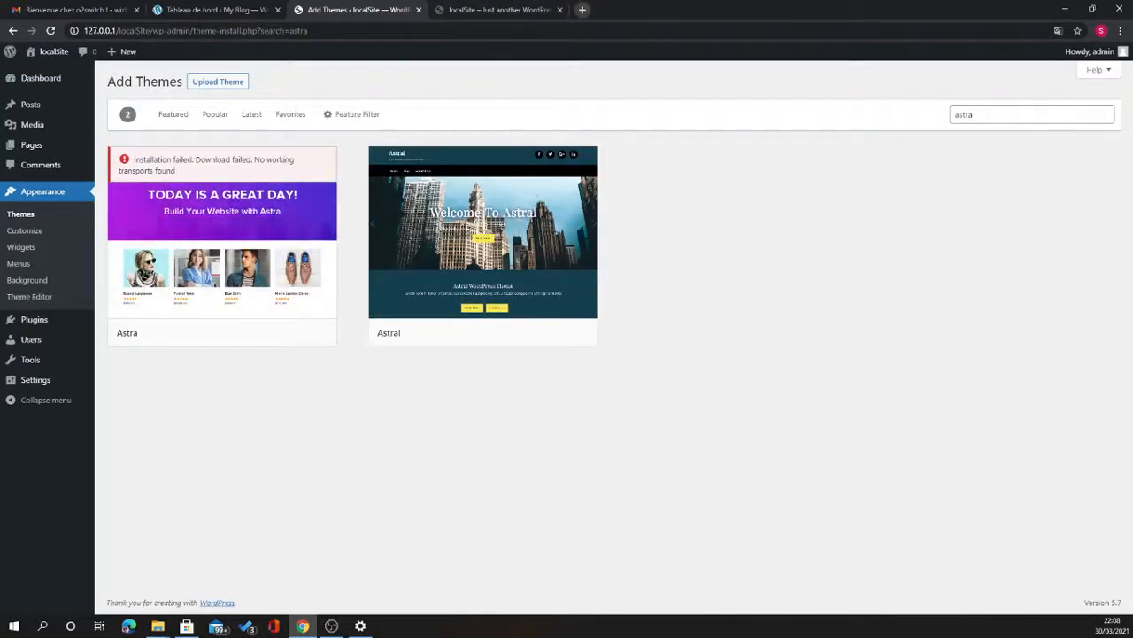
type("word")
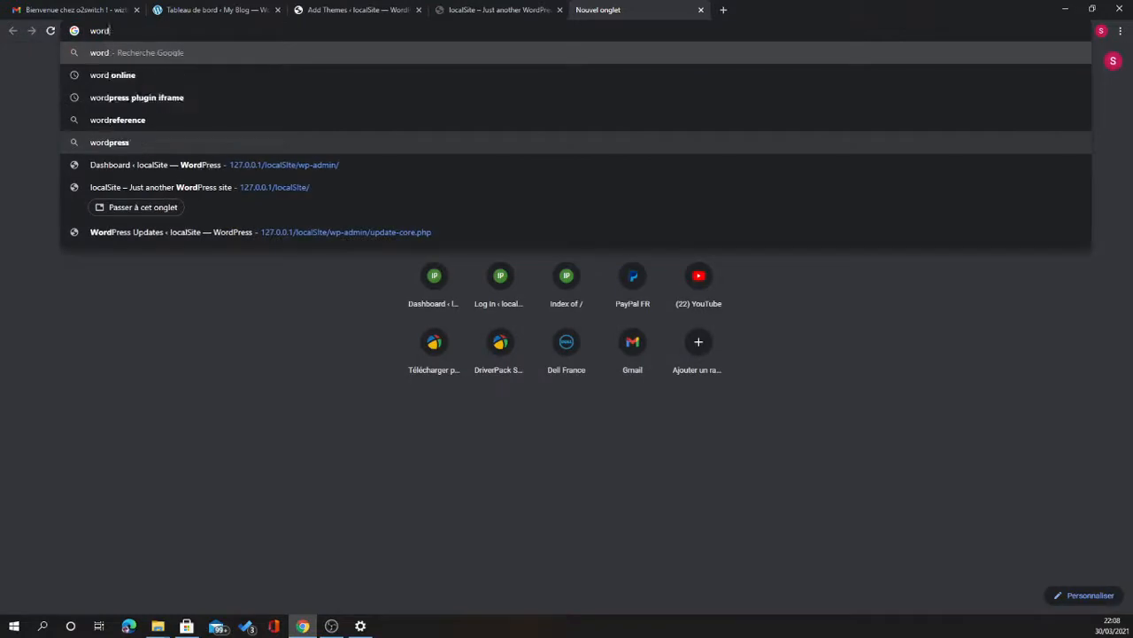
type("pres")
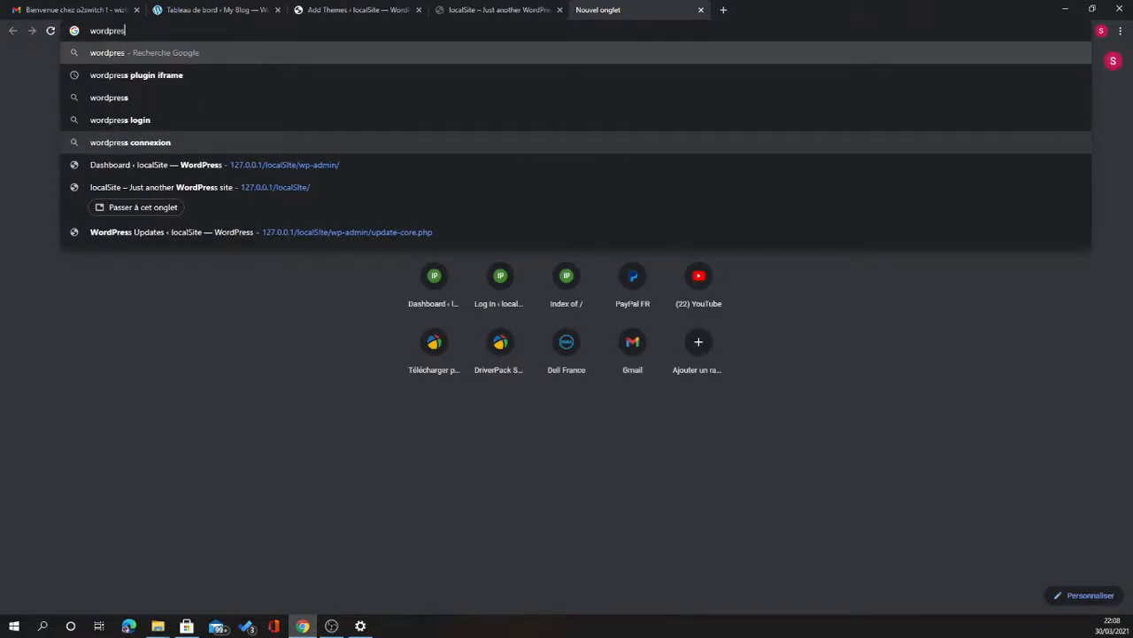
type("s.or")
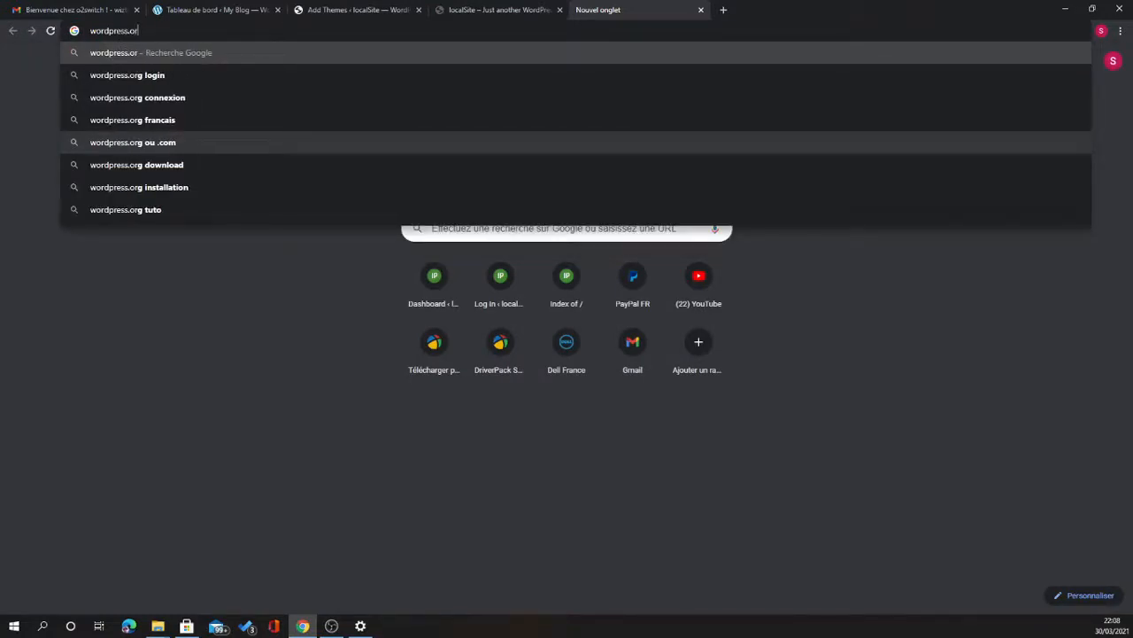
type("g")
key("Return")
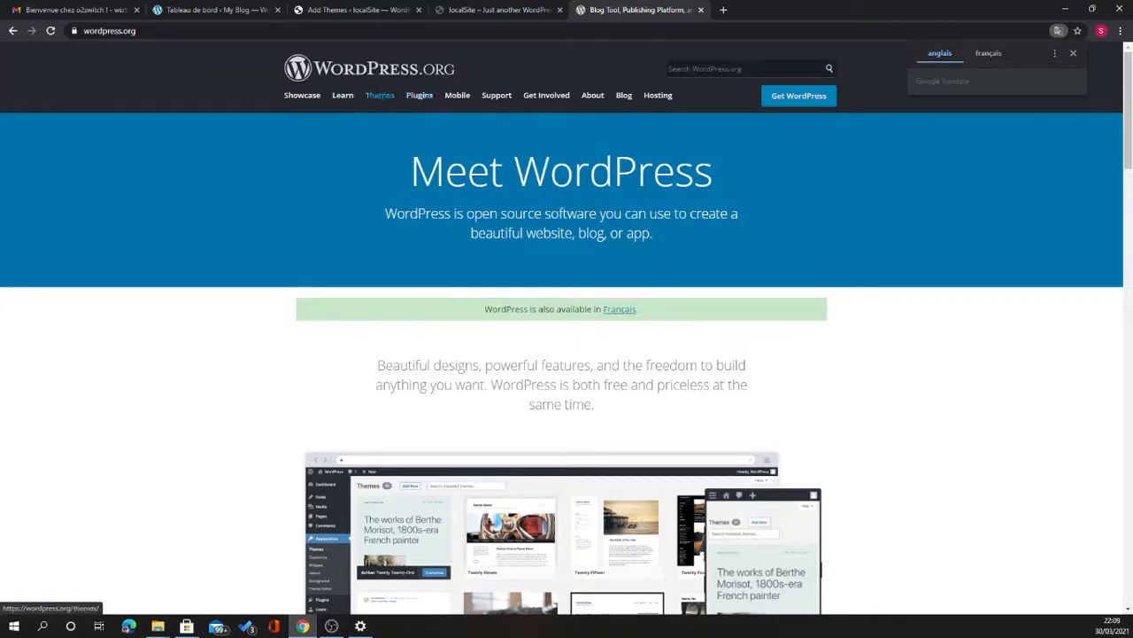
left_click(380, 95)
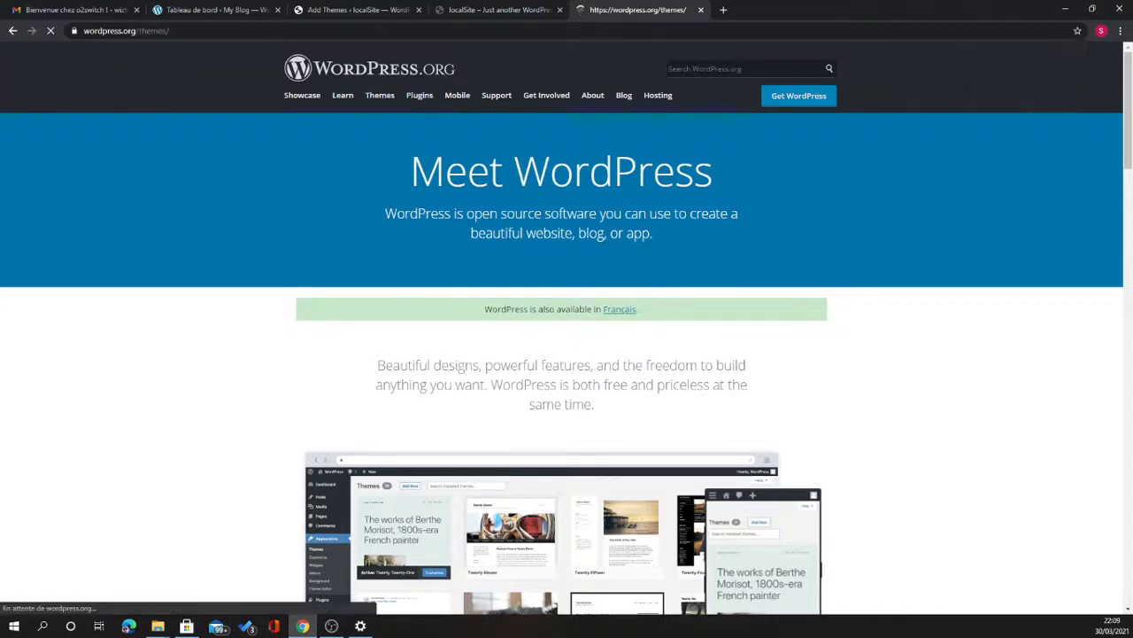
- Examine the popular themes offered in the WordPress.org theme directory
scroll(567, 336, "down", 5)
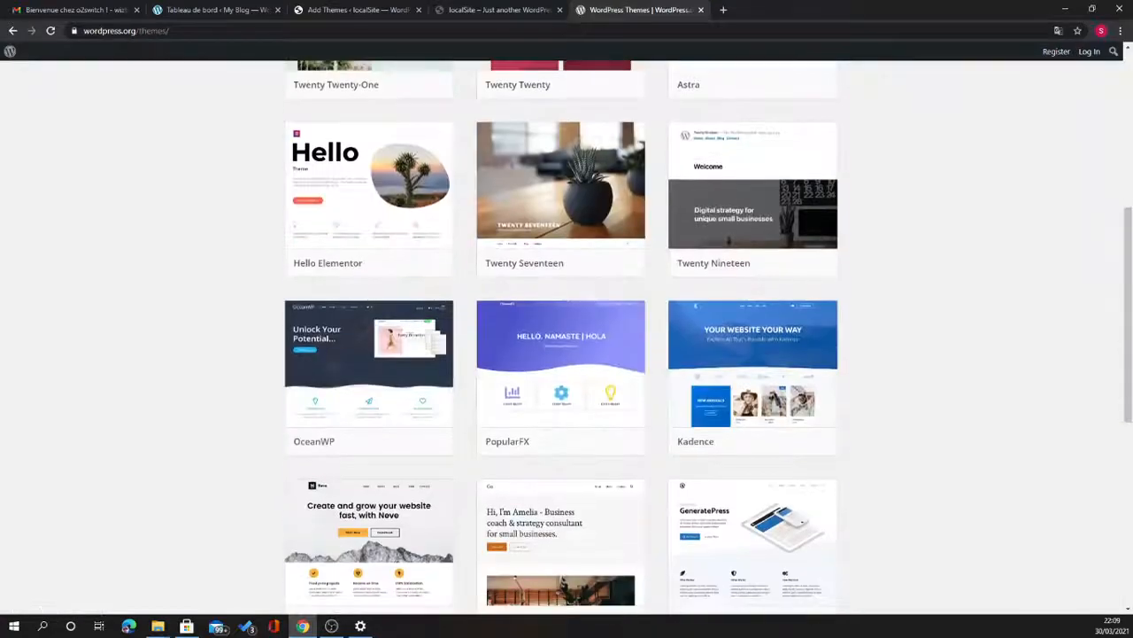
scroll(567, 336, "down", 5)
scroll(567, 336, "up", 10)
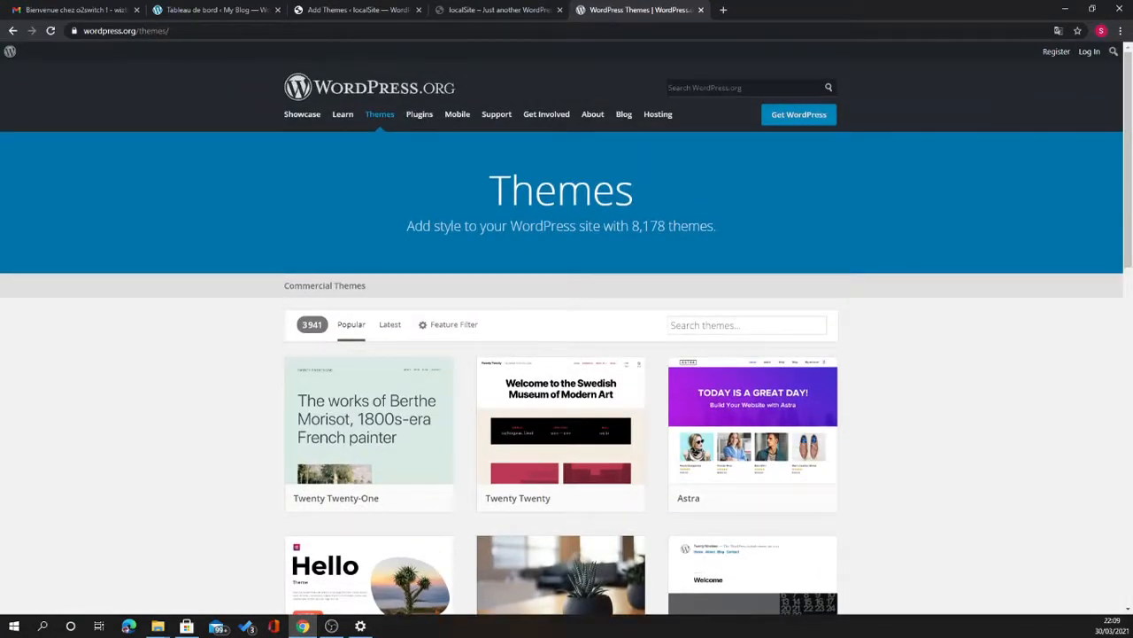
scroll(749, 189, "down", 9)
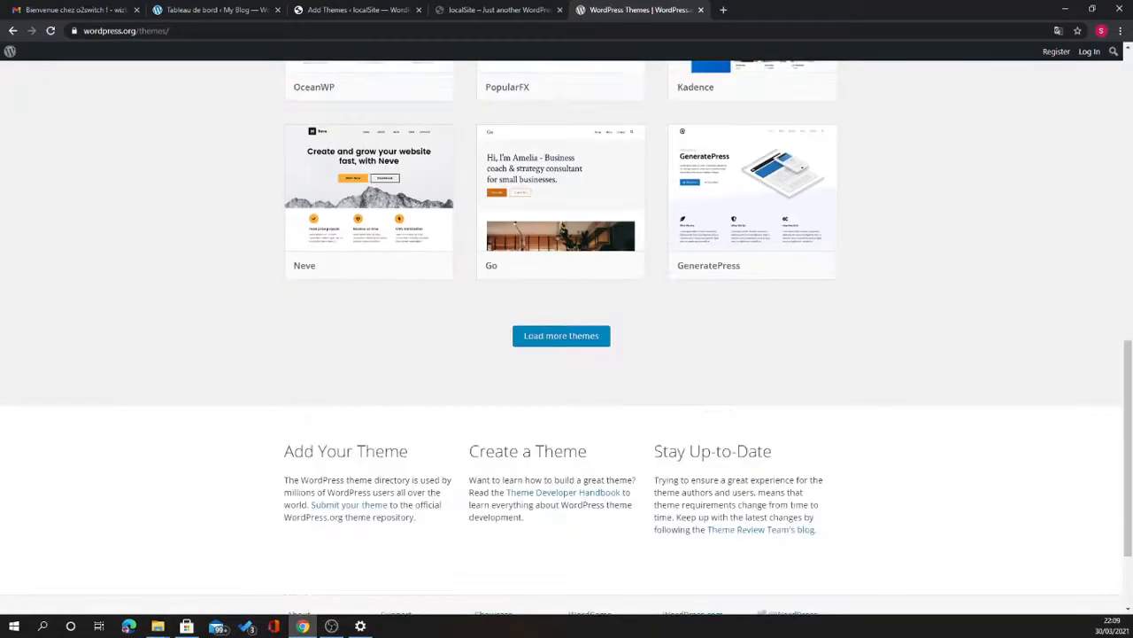
scroll(369, 368, "up", 4)
scroll(368, 369, "up", 3)
scroll(753, 372, "down", 5)
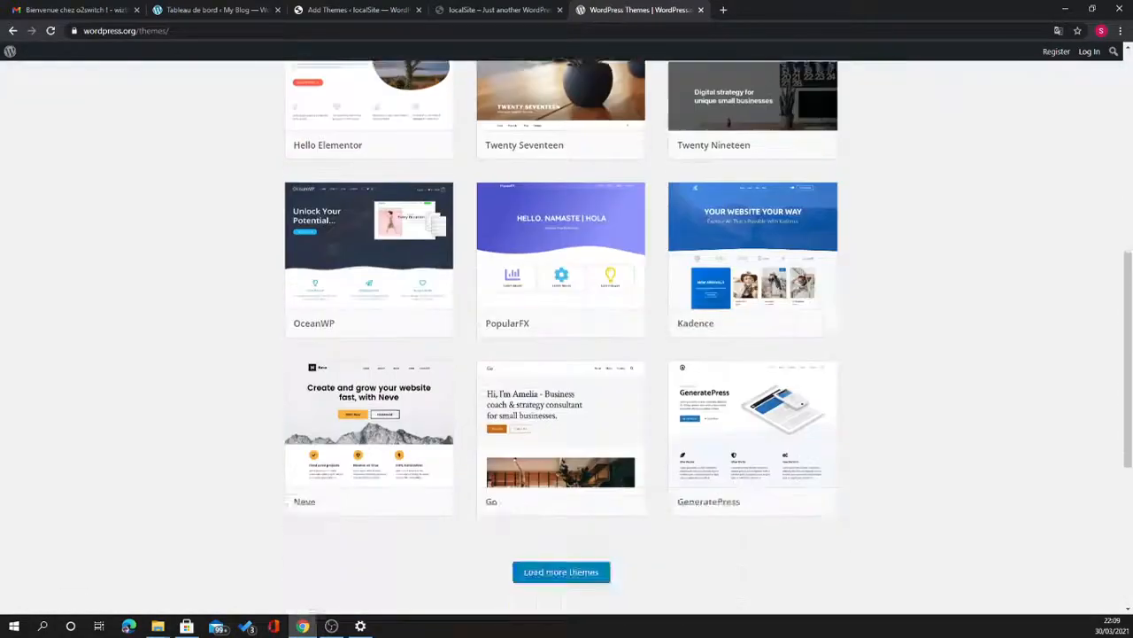
scroll(753, 372, "up", 6)
scroll(753, 363, "up", 2)
scroll(566, 309, "down", 6)
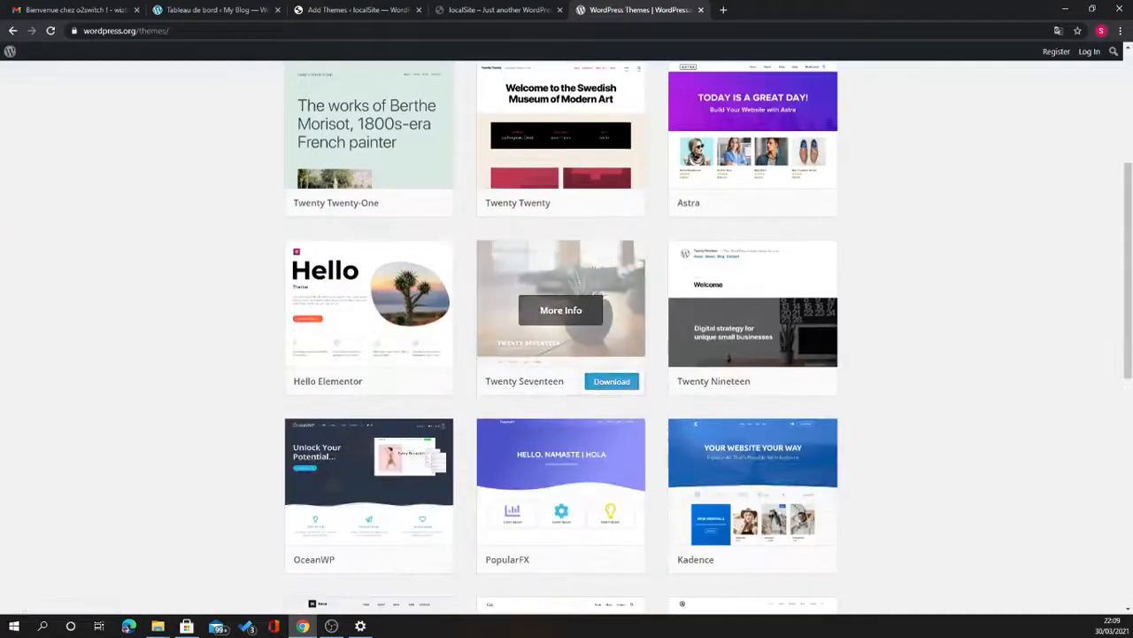
scroll(561, 293, "down", 1)
scroll(562, 266, "up", 6)
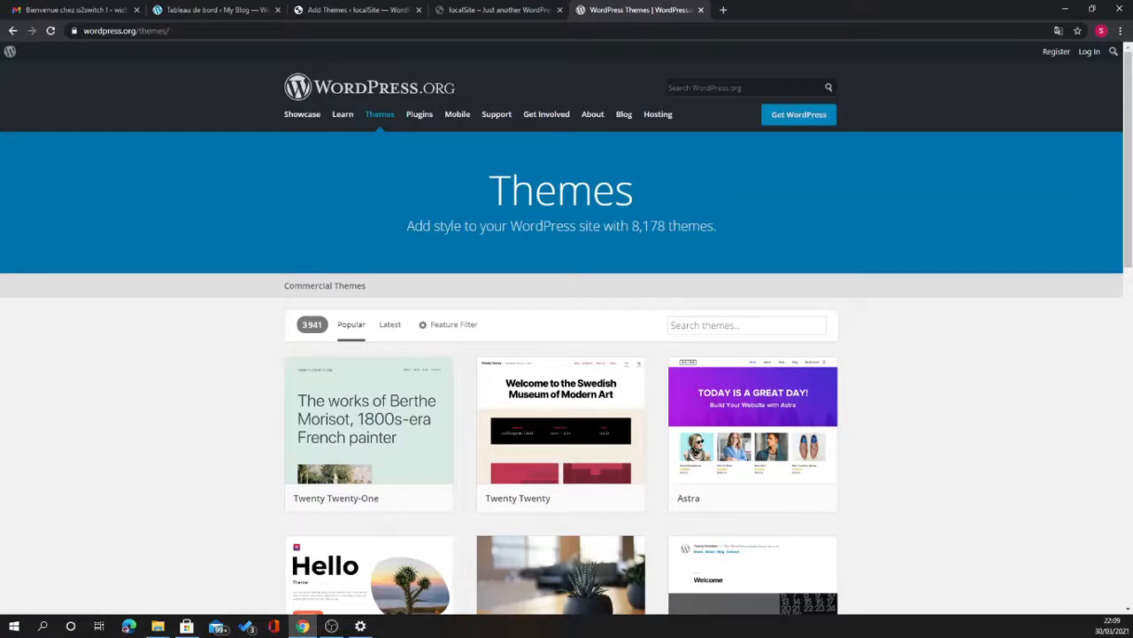
- Check the WordPress.org plugin directory, and return to the local site's theme installation page
left_click(418, 114)
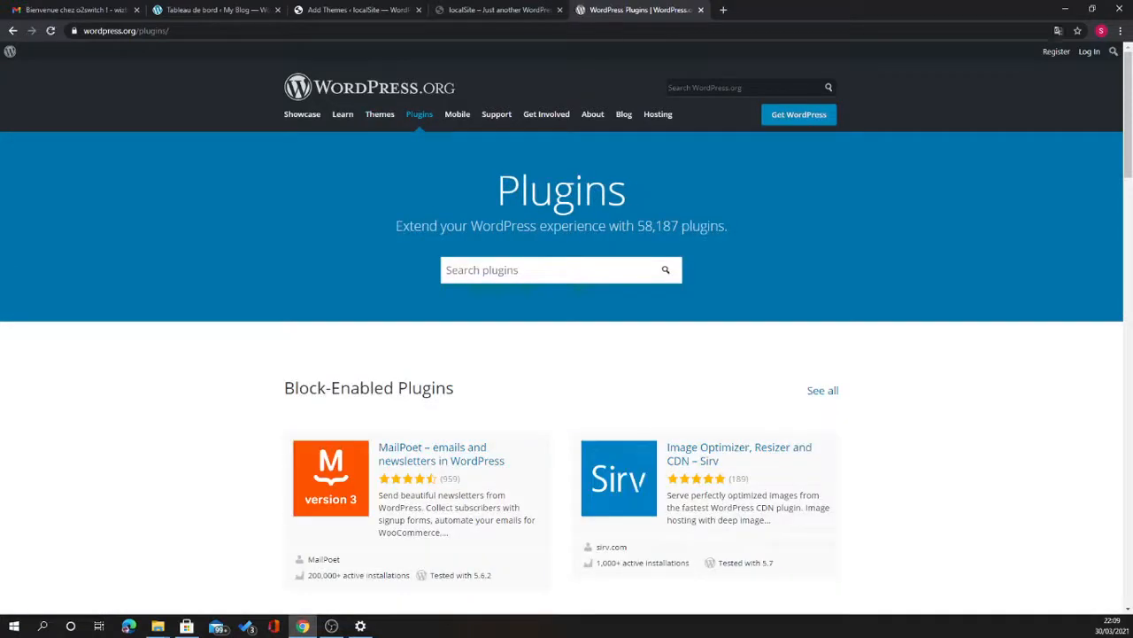
left_click(380, 113)
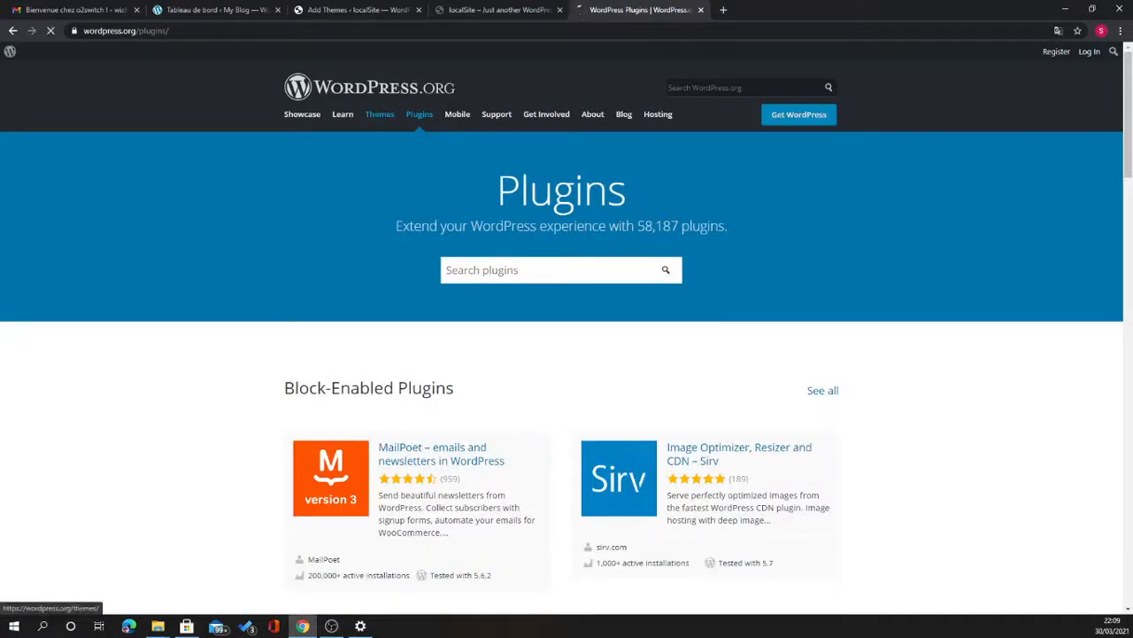
left_click(212, 10)
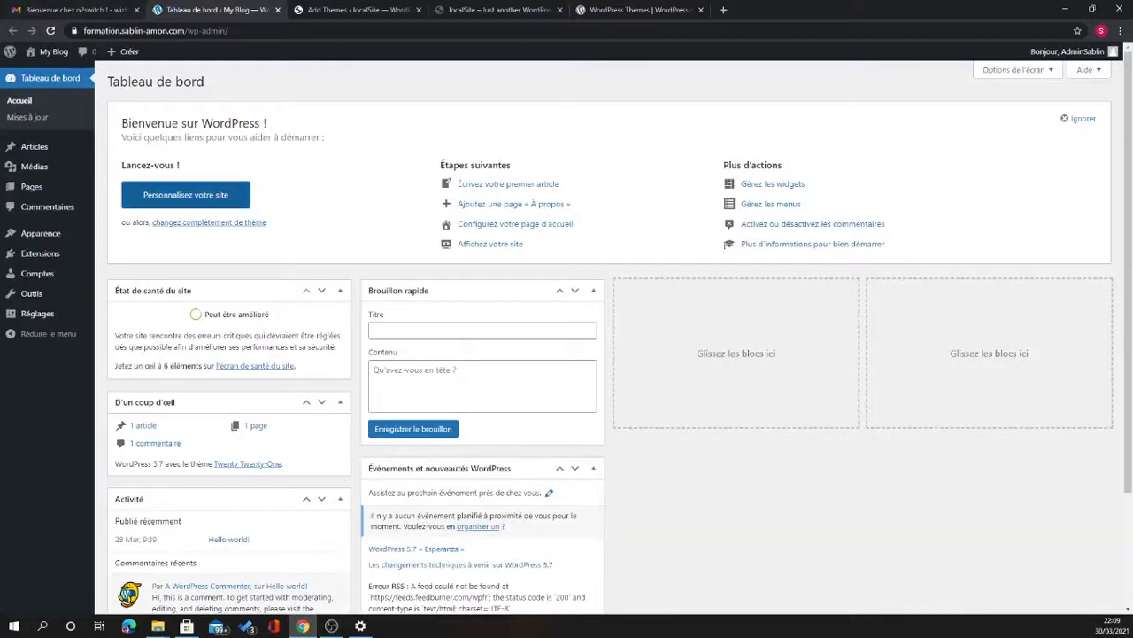
left_click(370, 10)
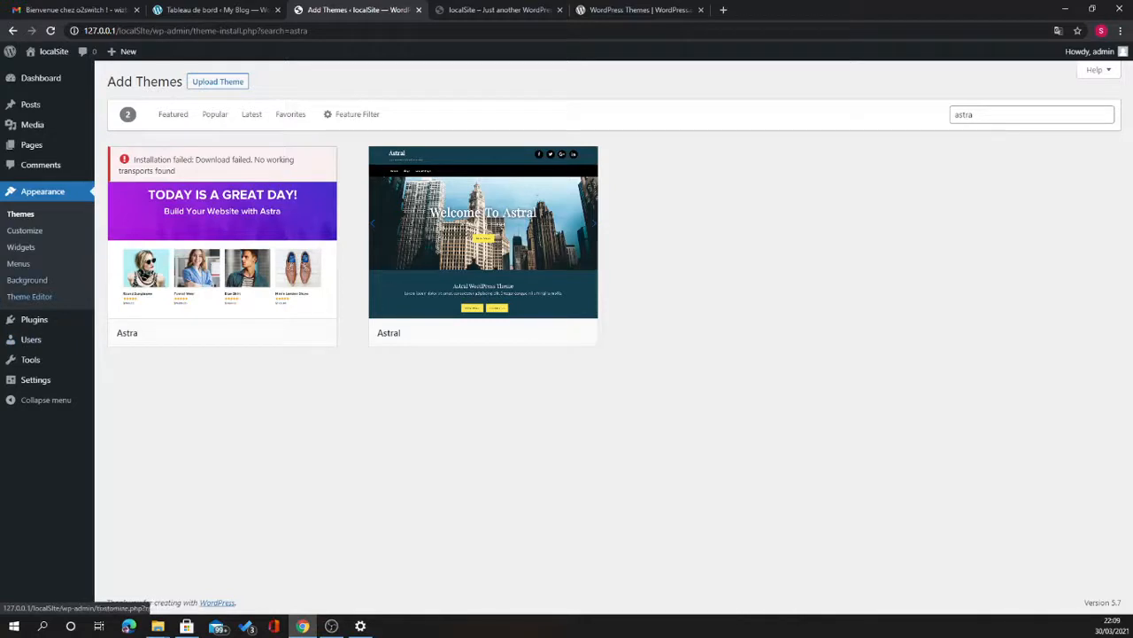
- View the local site's installed plugins and its list of users
left_click(33, 320)
left_click(121, 338)
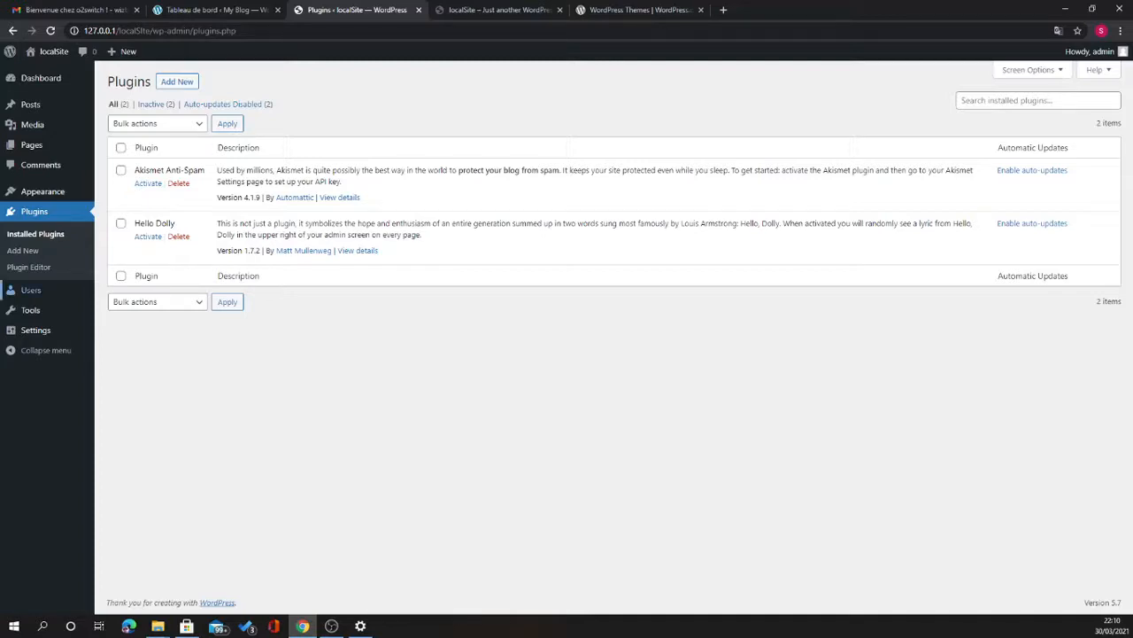
mouse_move(31, 290)
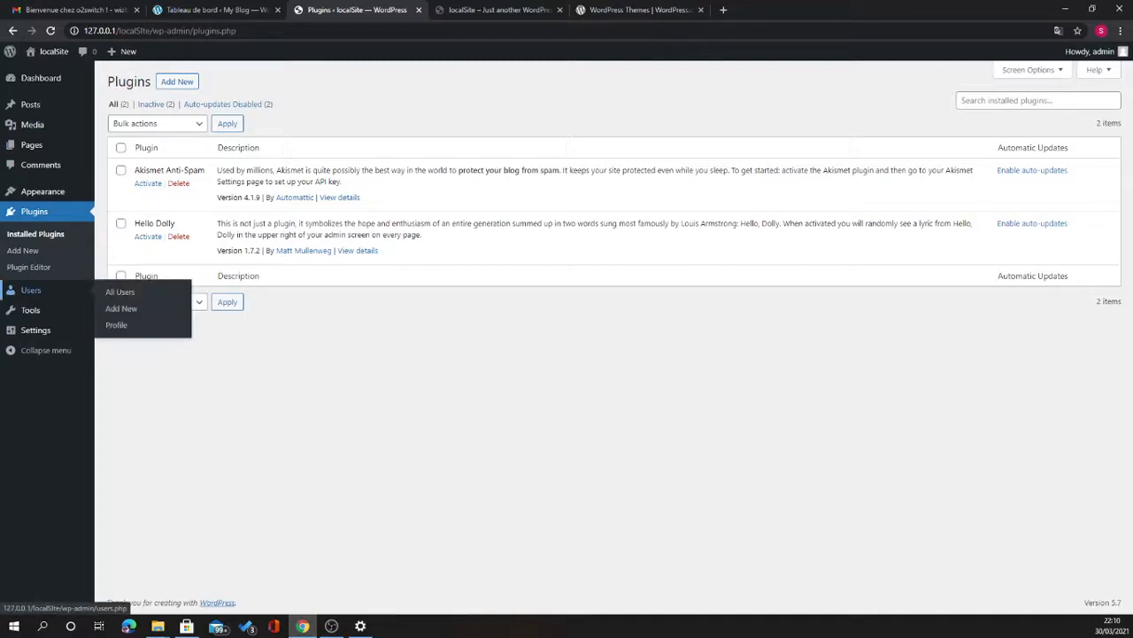
left_click(31, 290)
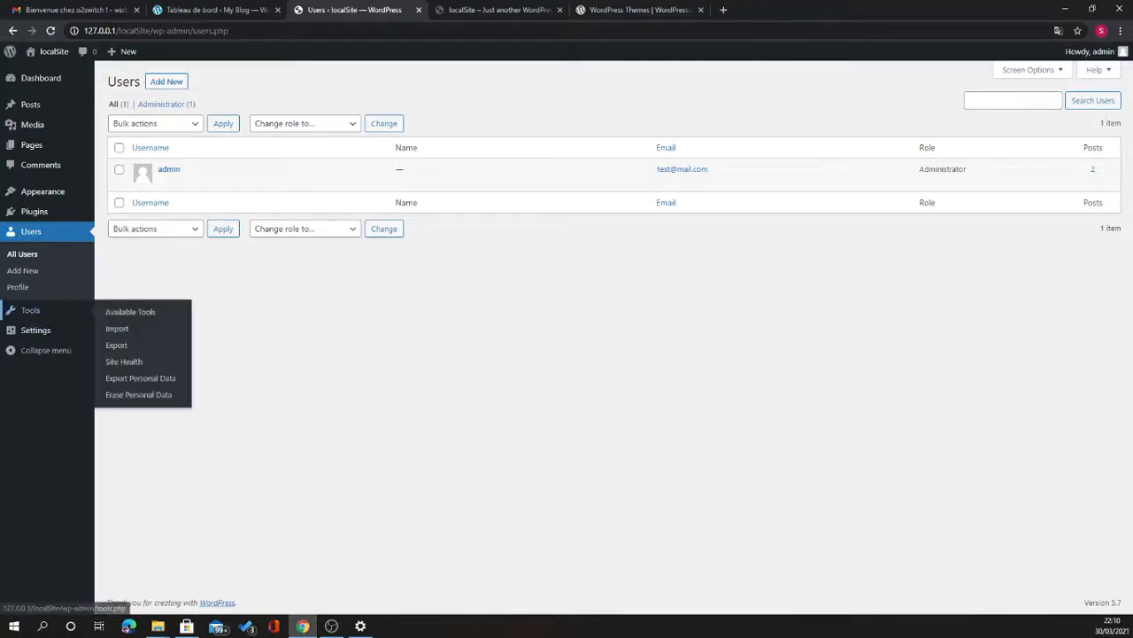
- Look at the site's available tools and review its general settings
left_click(30, 310)
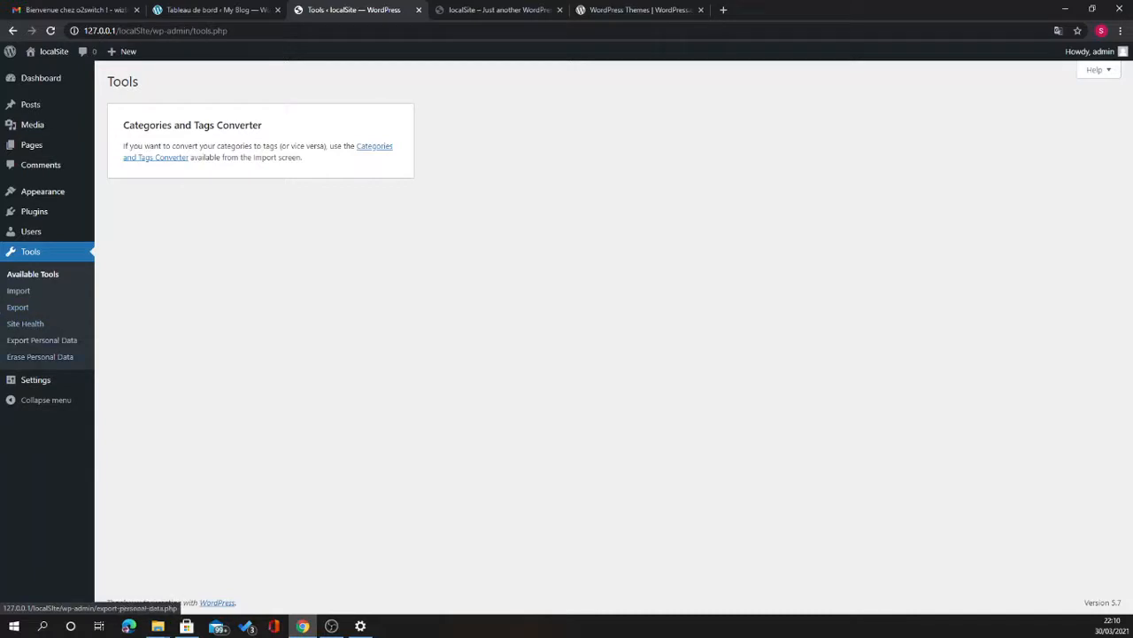
left_click(42, 340)
left_click(35, 380)
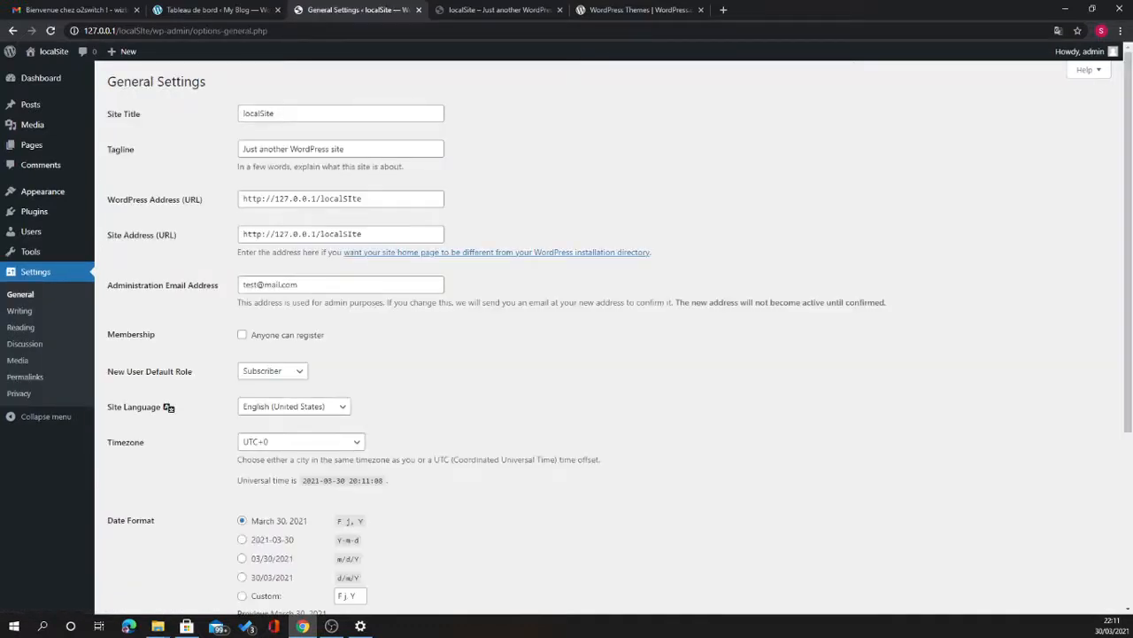
scroll(611, 336, "down", 3)
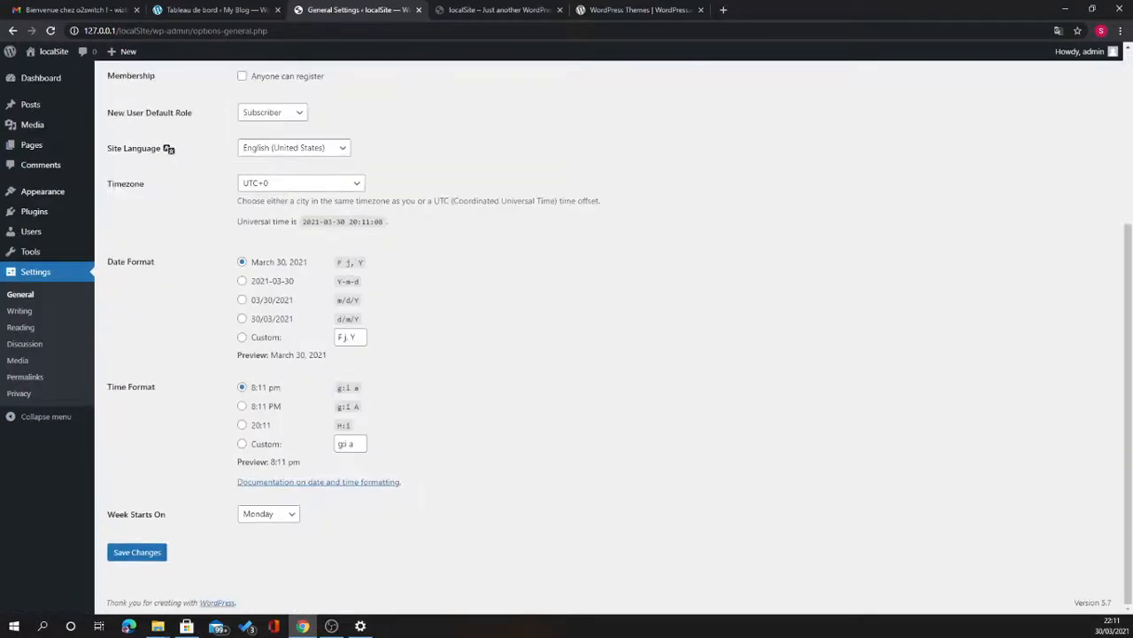
scroll(611, 337, "up", 2)
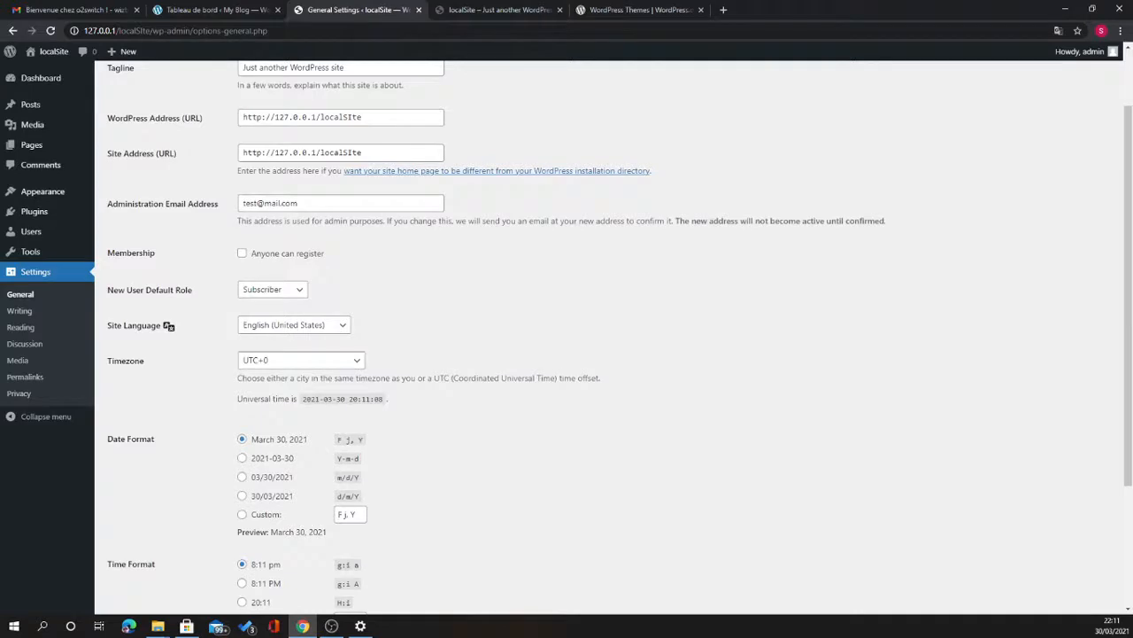
- Set the site language to Français in the general settings
left_click(292, 325)
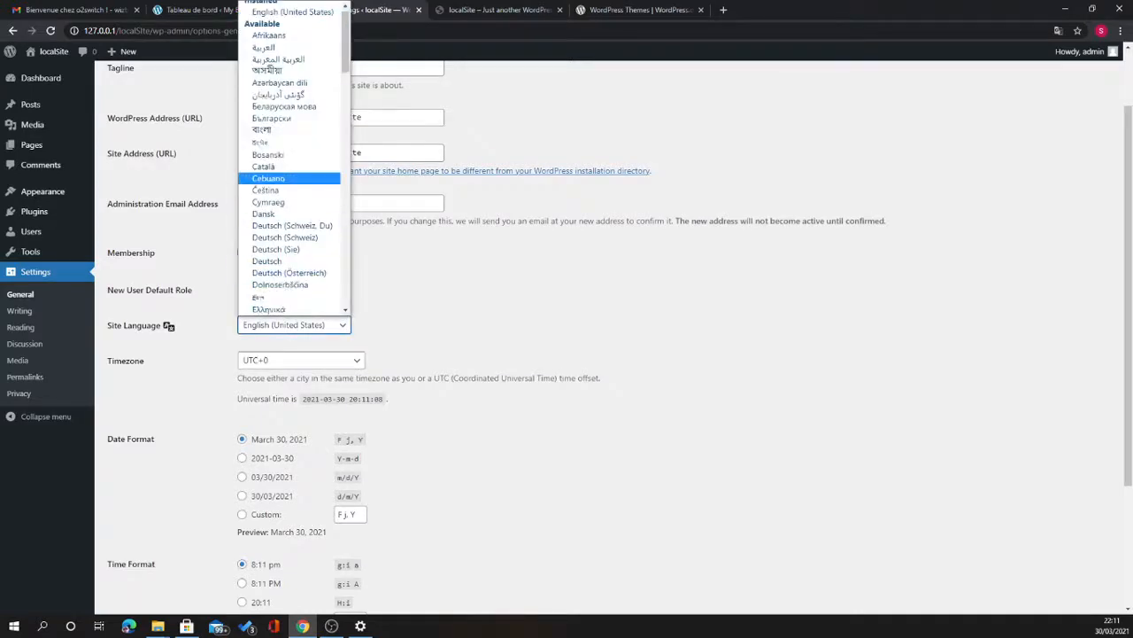
scroll(292, 177, "down", 7)
scroll(292, 177, "up", 5)
scroll(293, 283, "up", 3)
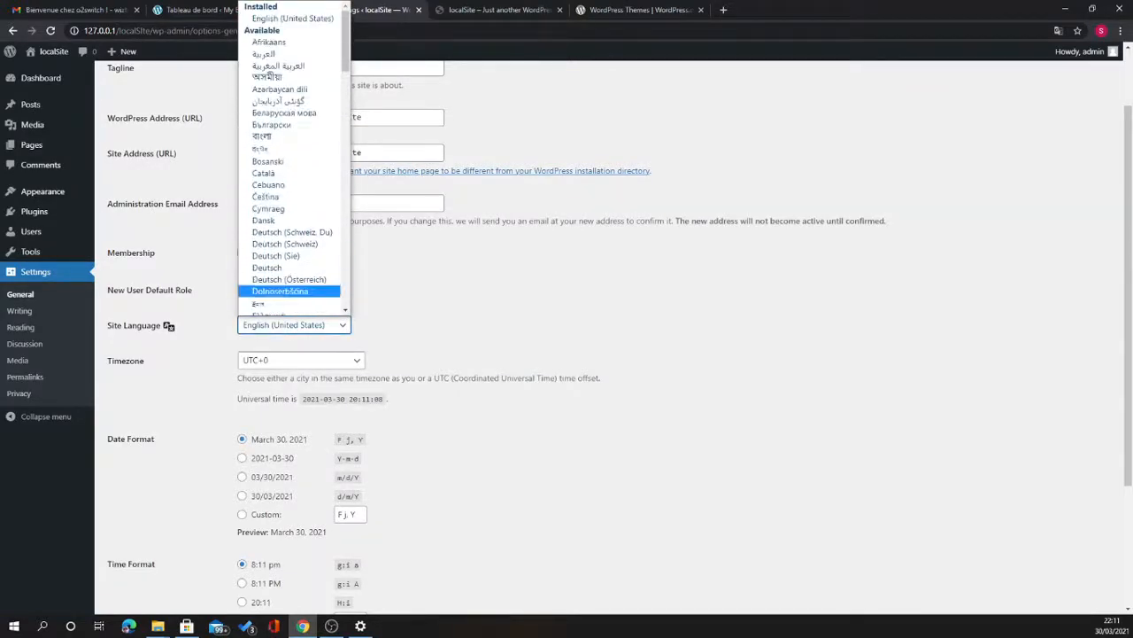
scroll(292, 265, "down", 5)
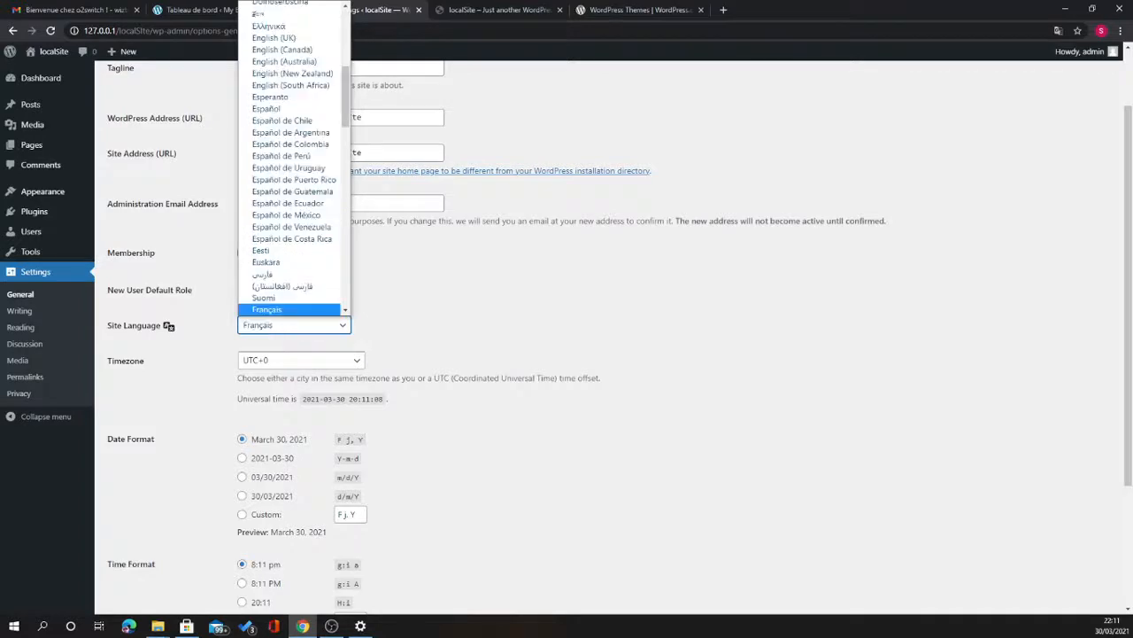
left_click(284, 309)
- Set the site's timezone to UTC+1 and save the general settings
scroll(566, 336, "down", 2)
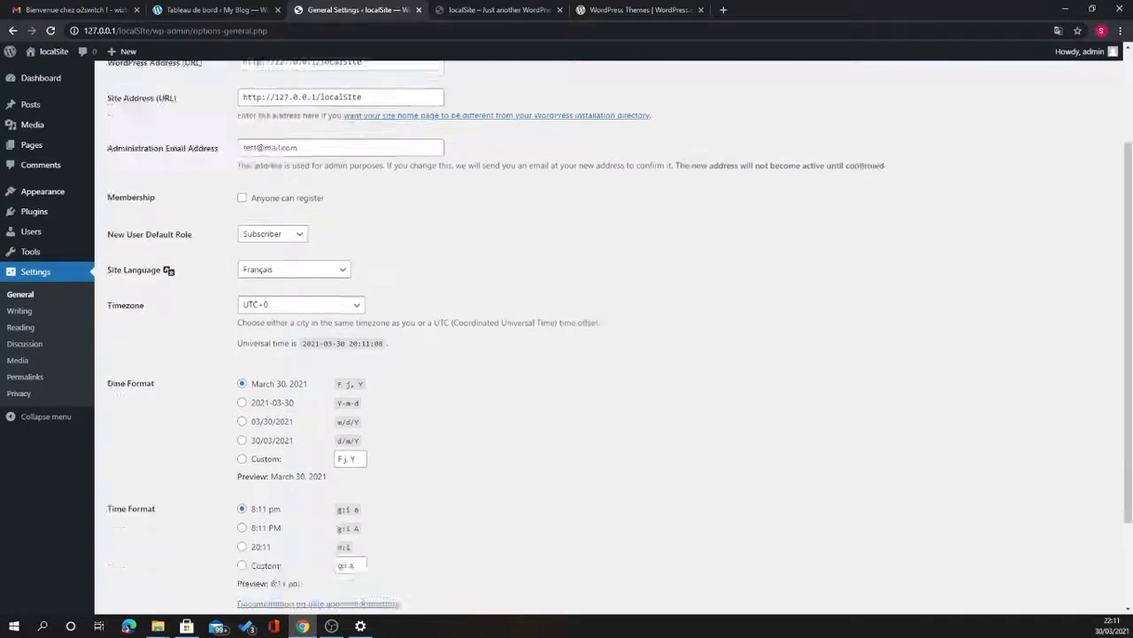
left_click(301, 182)
scroll(296, 354, "down", 3)
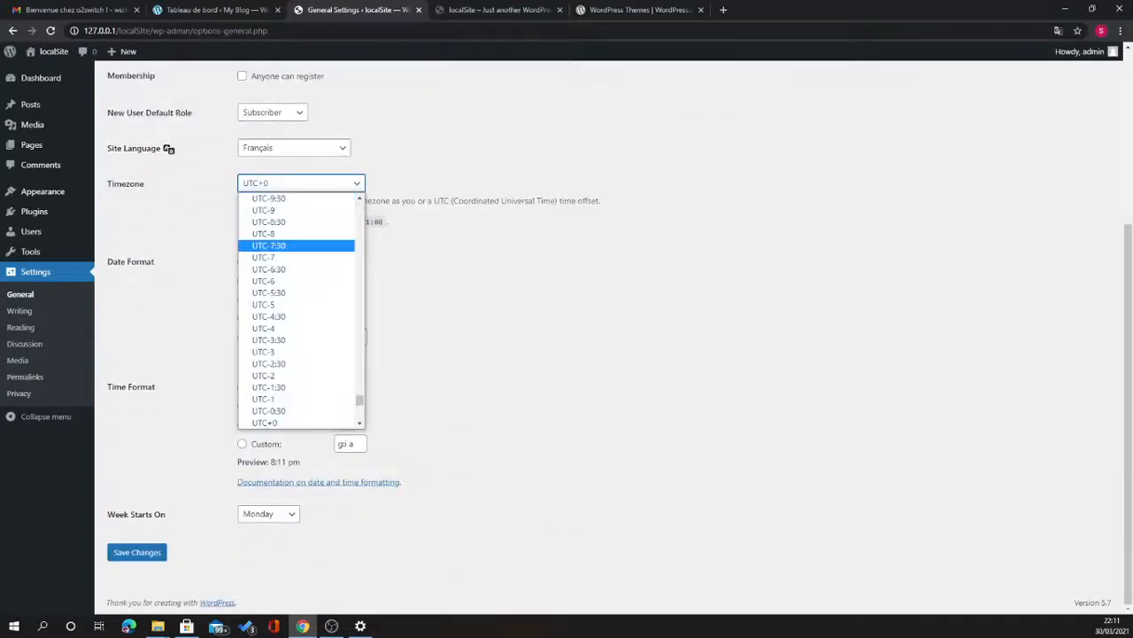
scroll(297, 339, "up", 5)
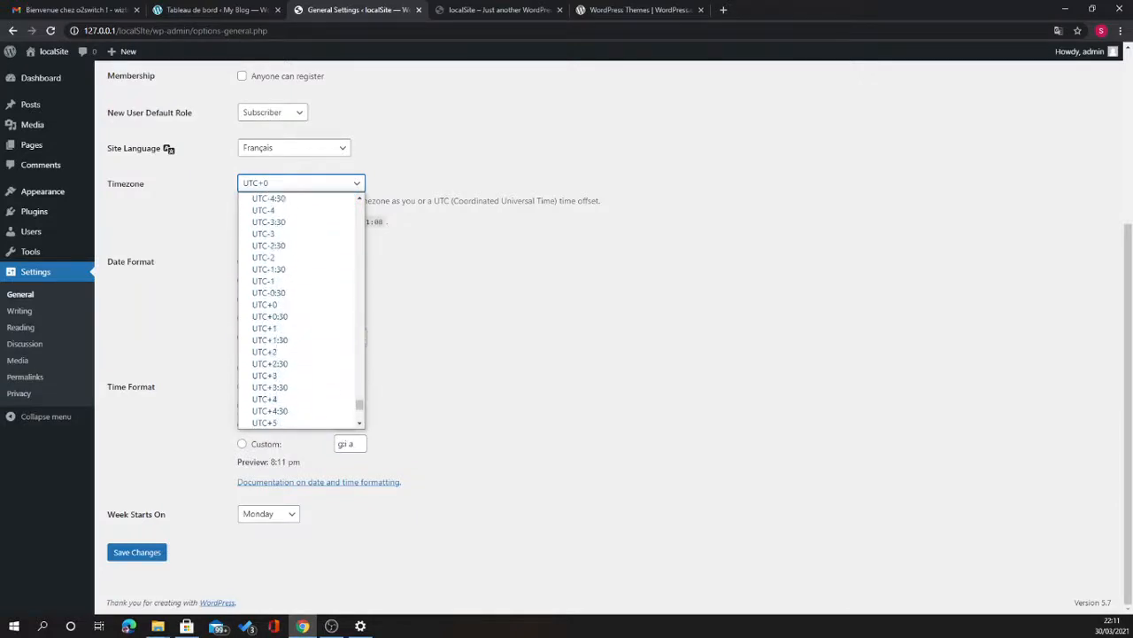
left_click(284, 328)
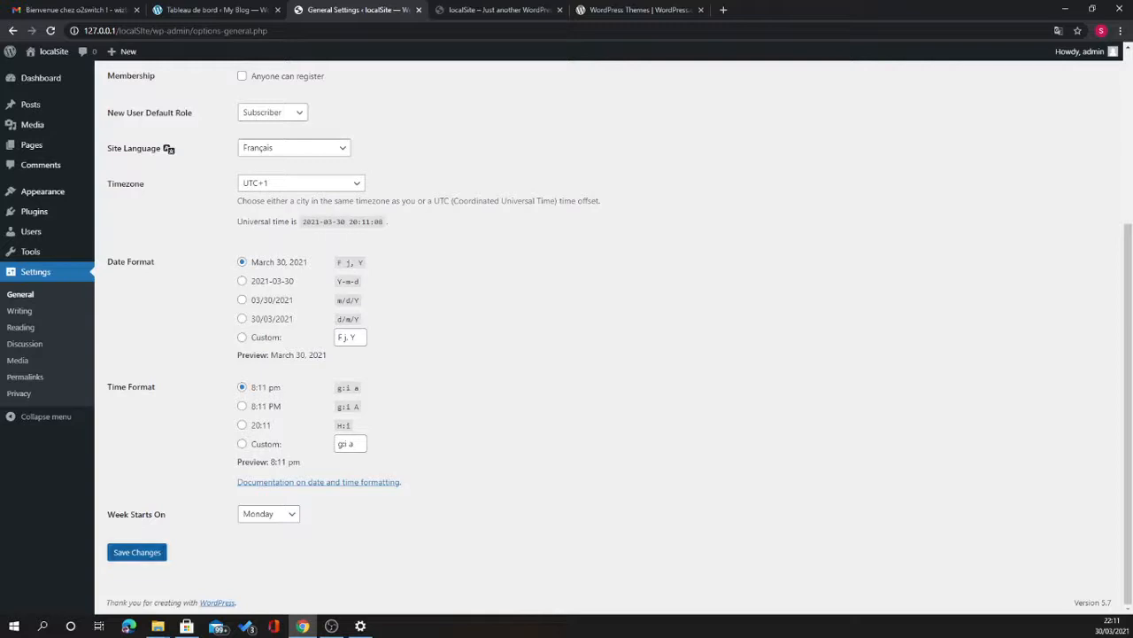
left_click(137, 552)
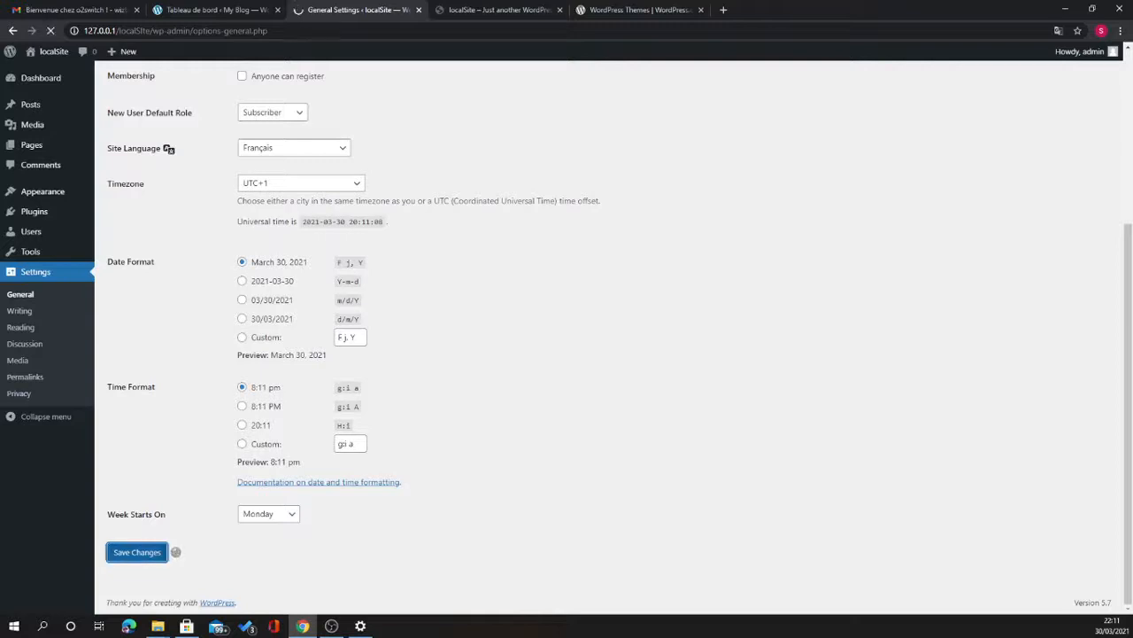